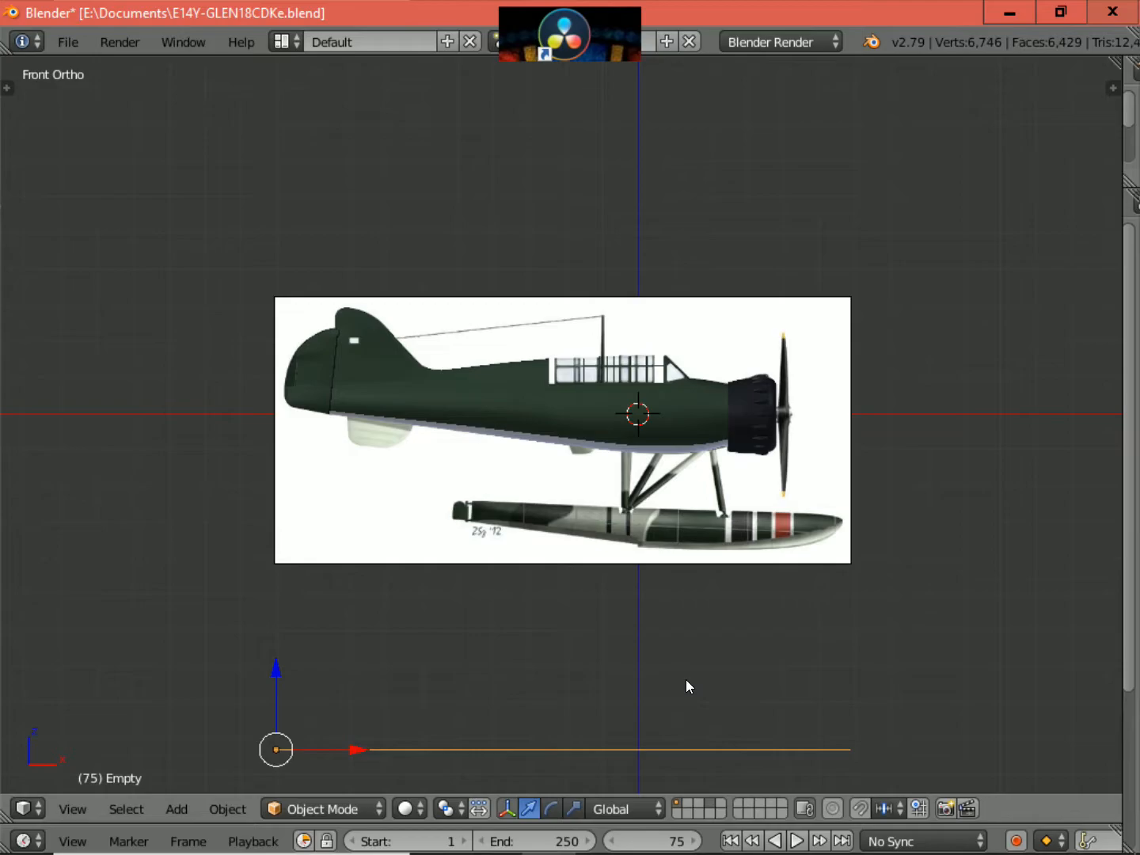
- Examine the E14Y Glen floatplane model against its side and top reference images from the top, front and oblique views
key("KP_7")
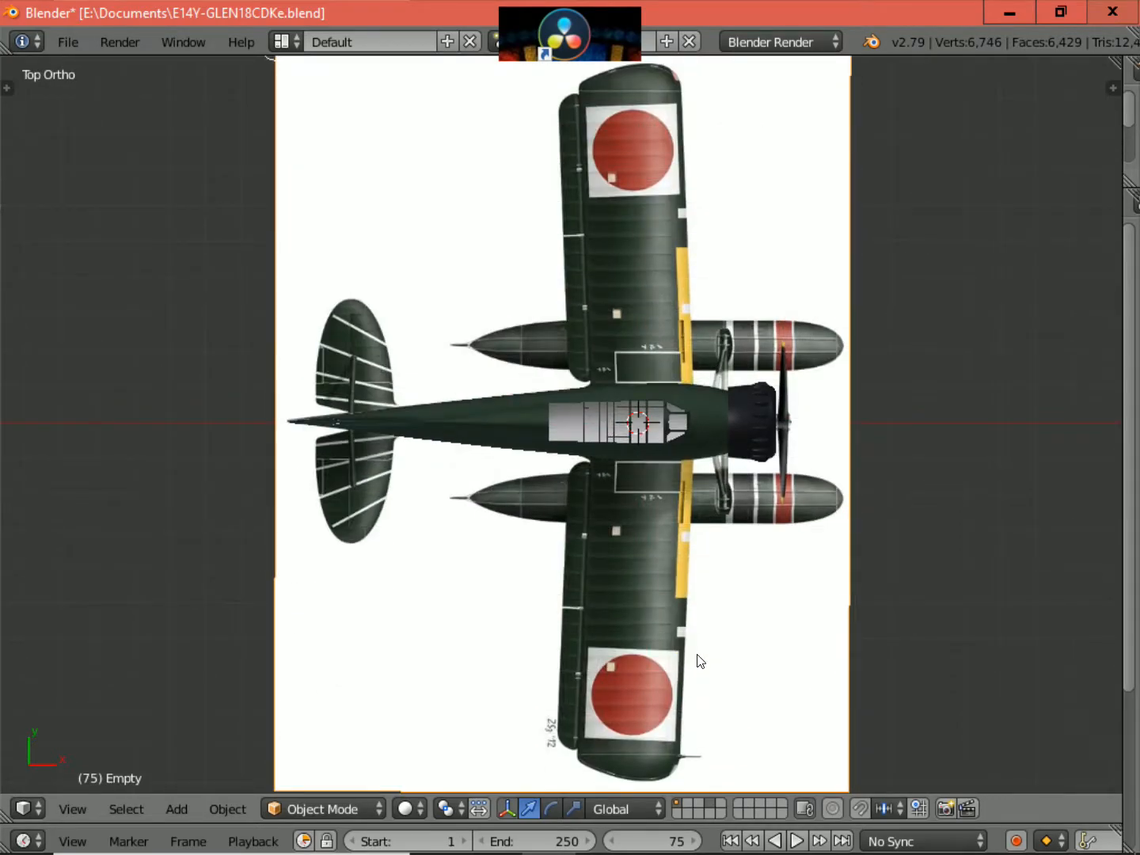
middle_click_drag(701, 661, 535, 433)
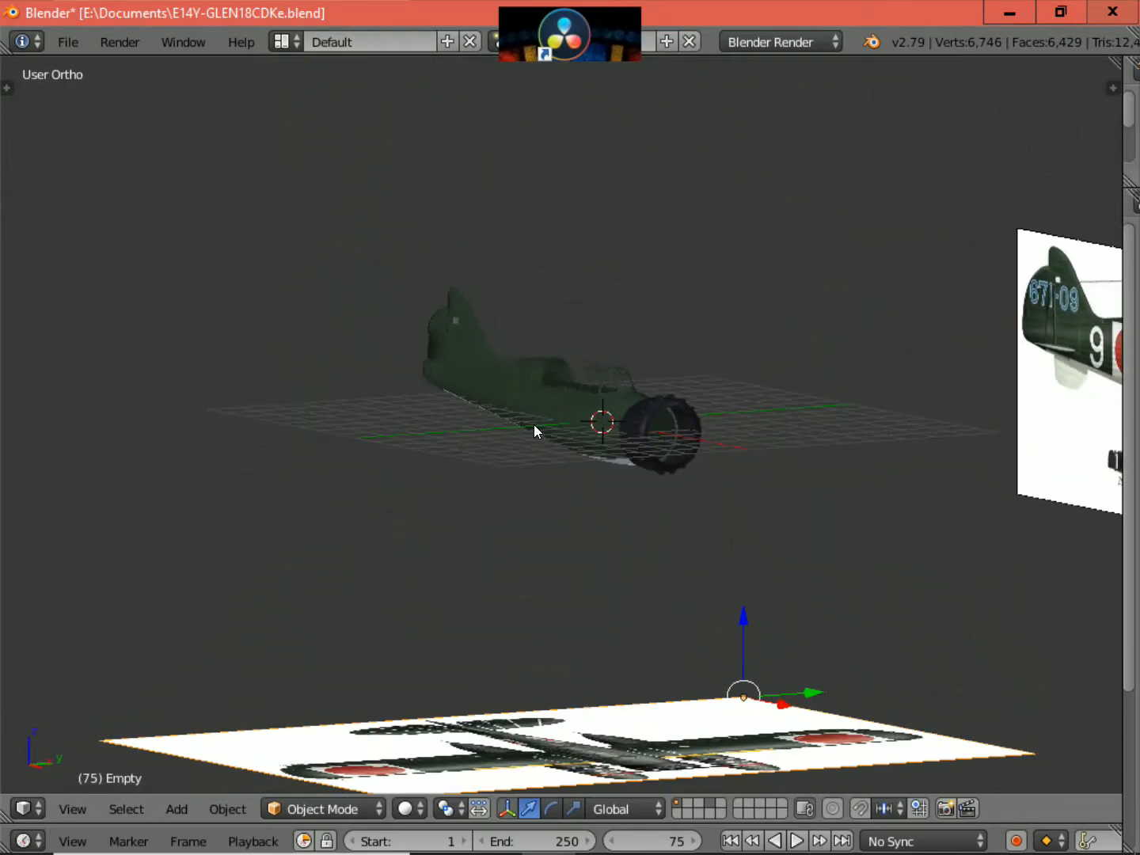
scroll(531, 432, "up", 3)
scroll(533, 424, "up", 6)
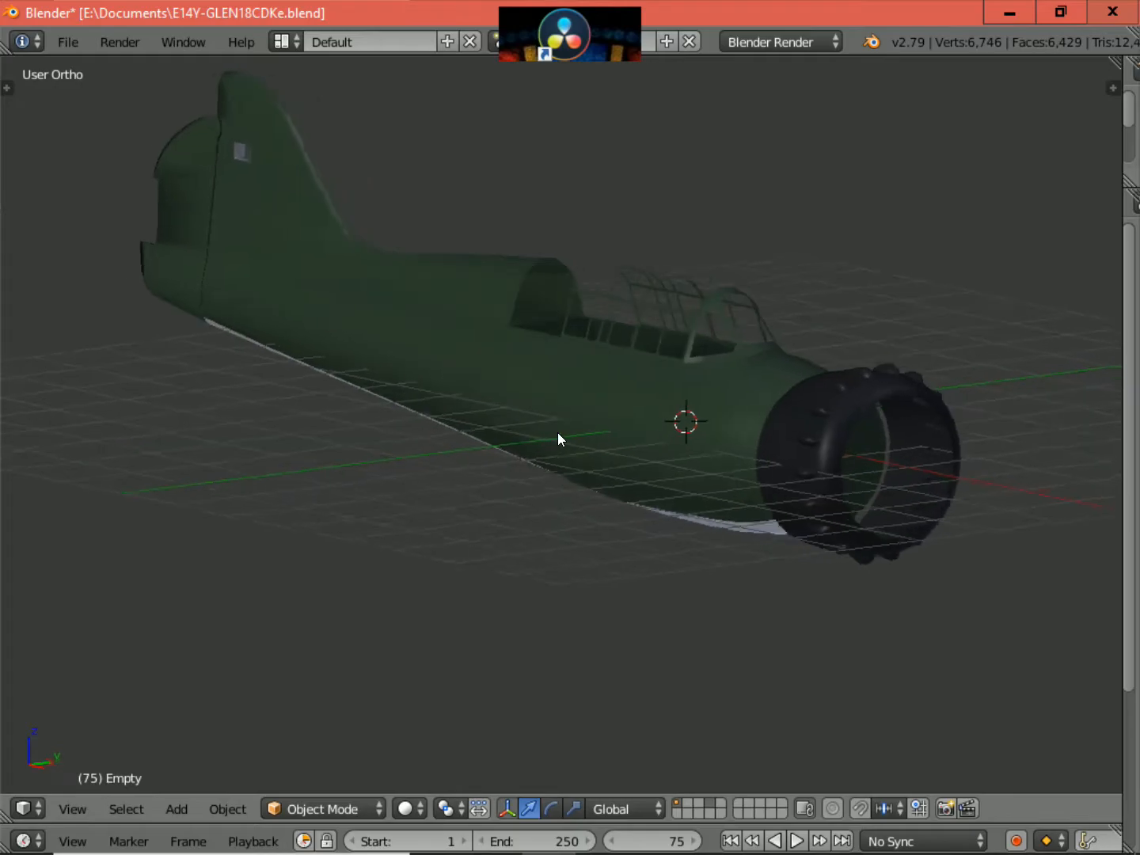
middle_click_drag(608, 436, 64, 539)
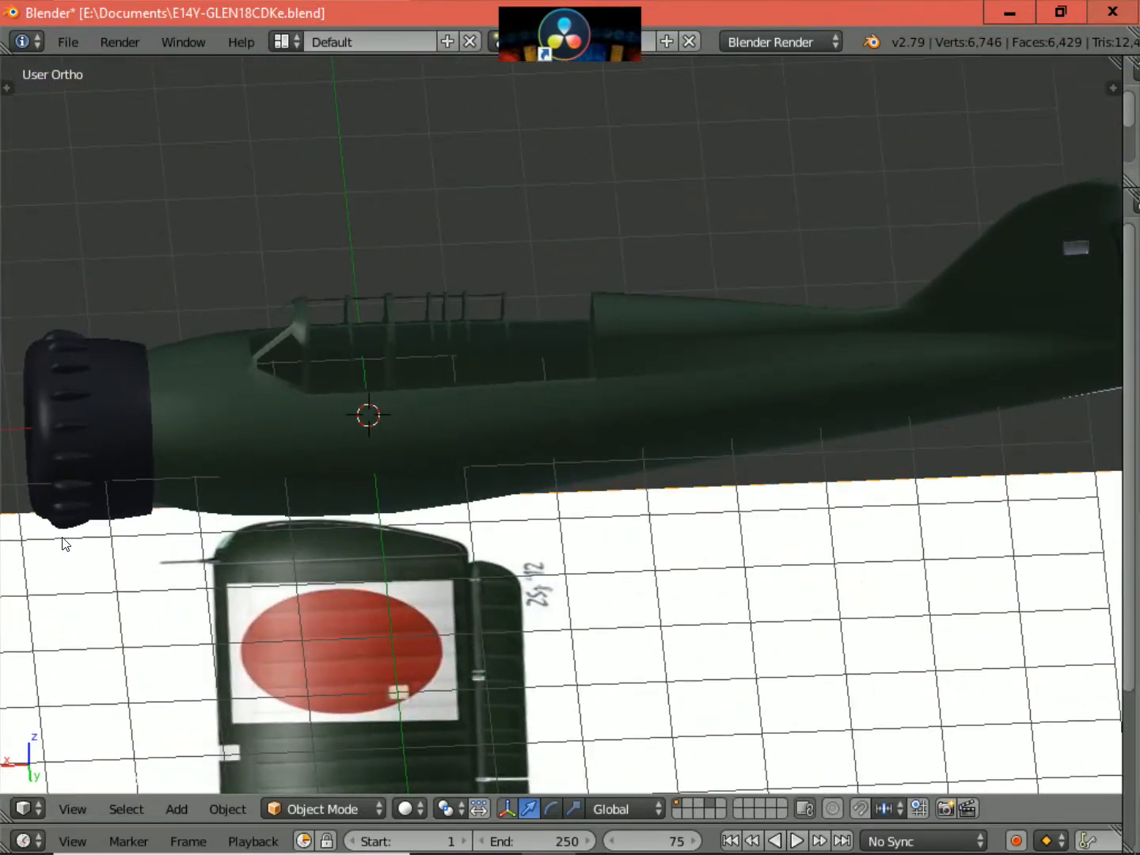
scroll(56, 538, "down", 1)
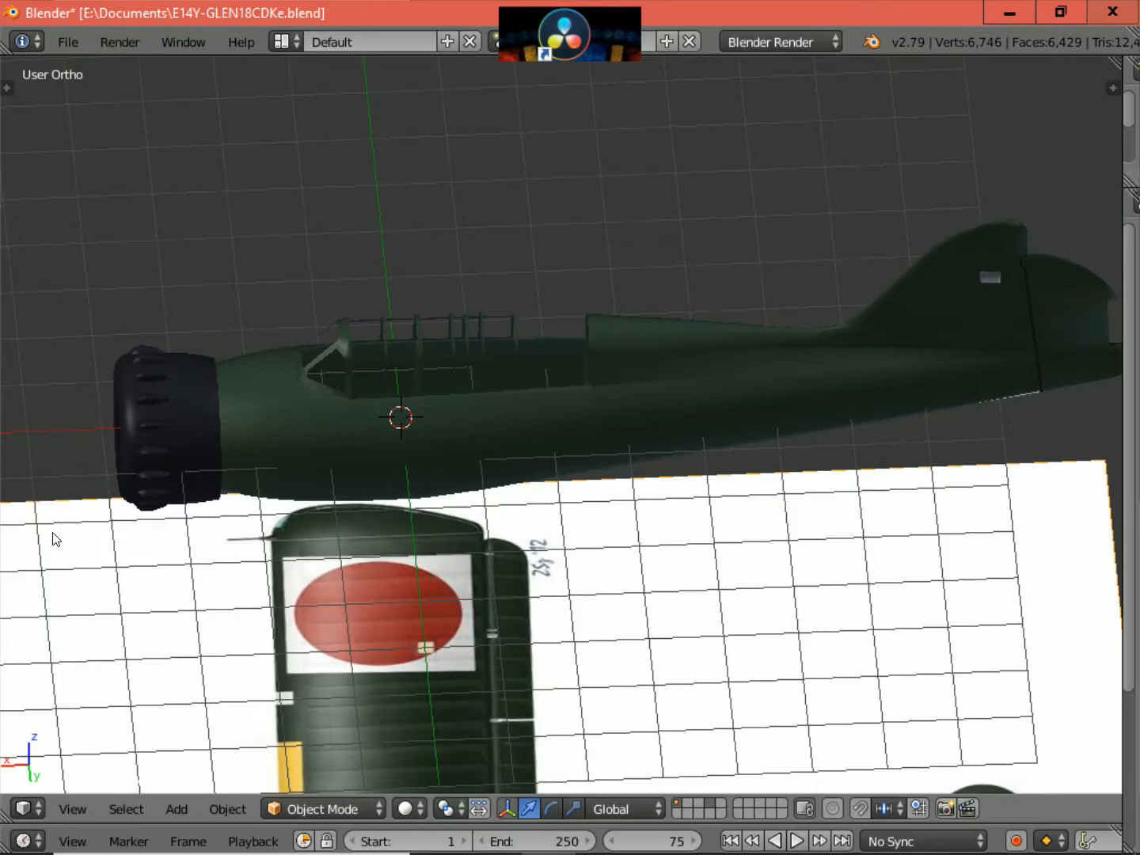
key("KP_7")
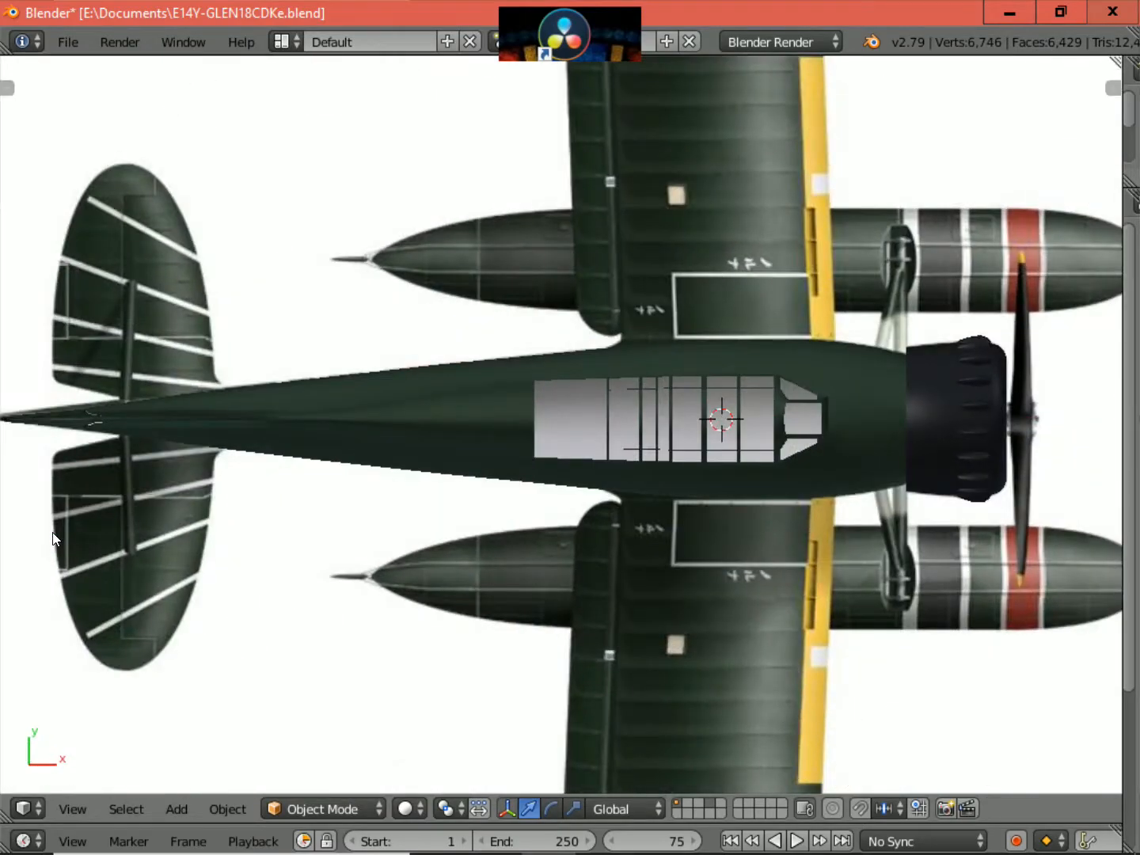
scroll(53, 539, "down", 4)
middle_click_drag(53, 535, 75, 269)
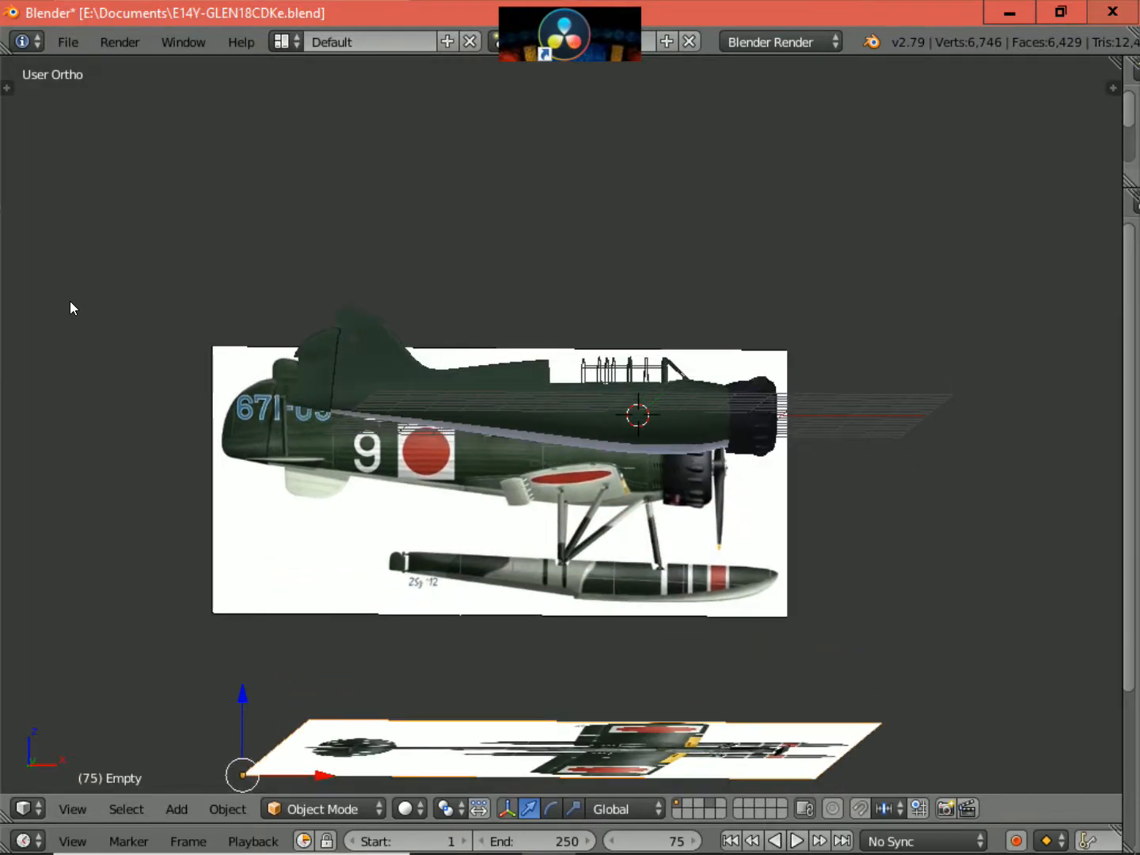
key("KP_1")
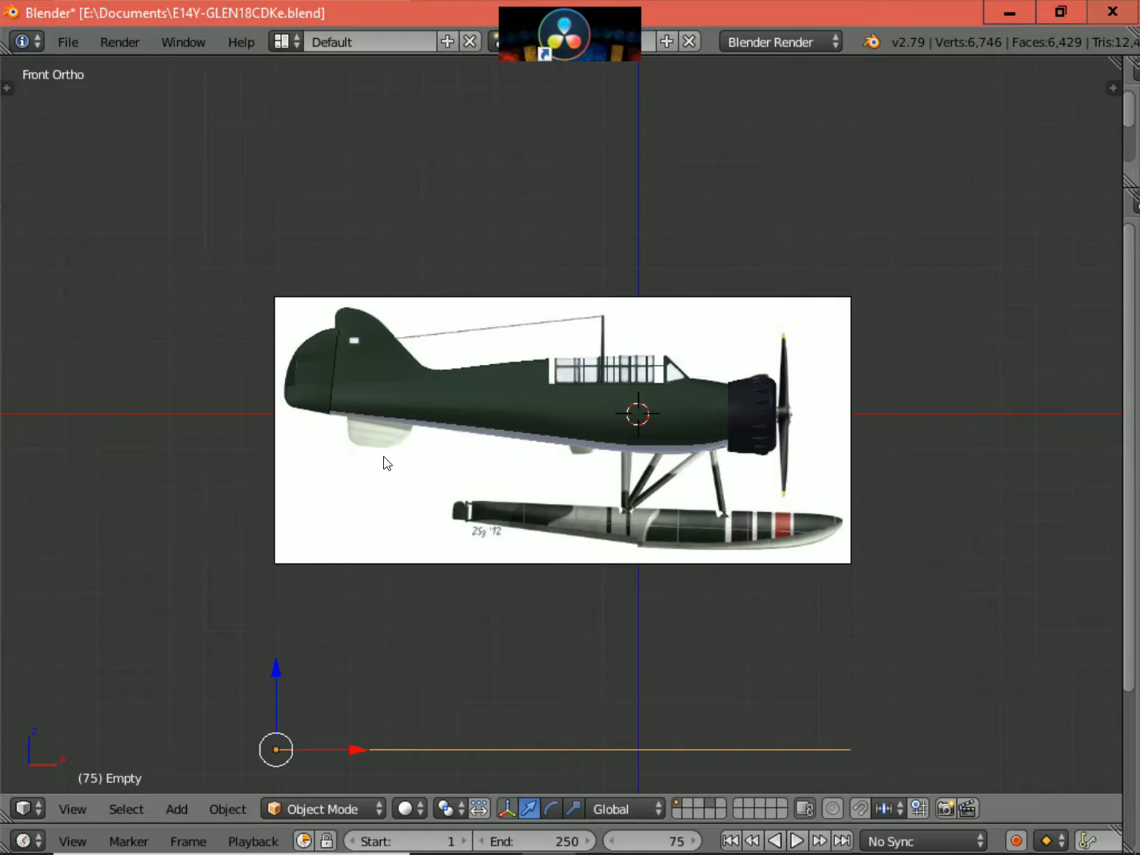
key("KP_7")
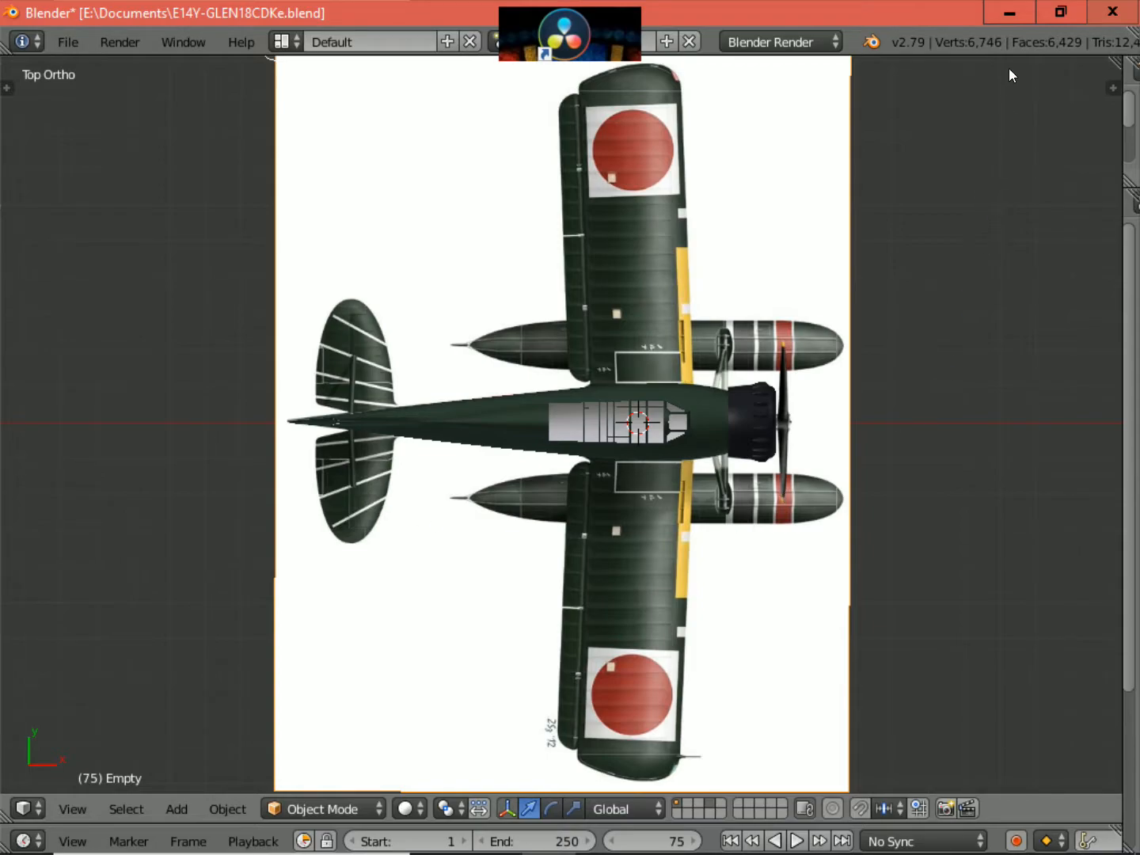
- Switch to War Thunder to view the aircraft in the hangar, and return to the desktop
left_click(1009, 12)
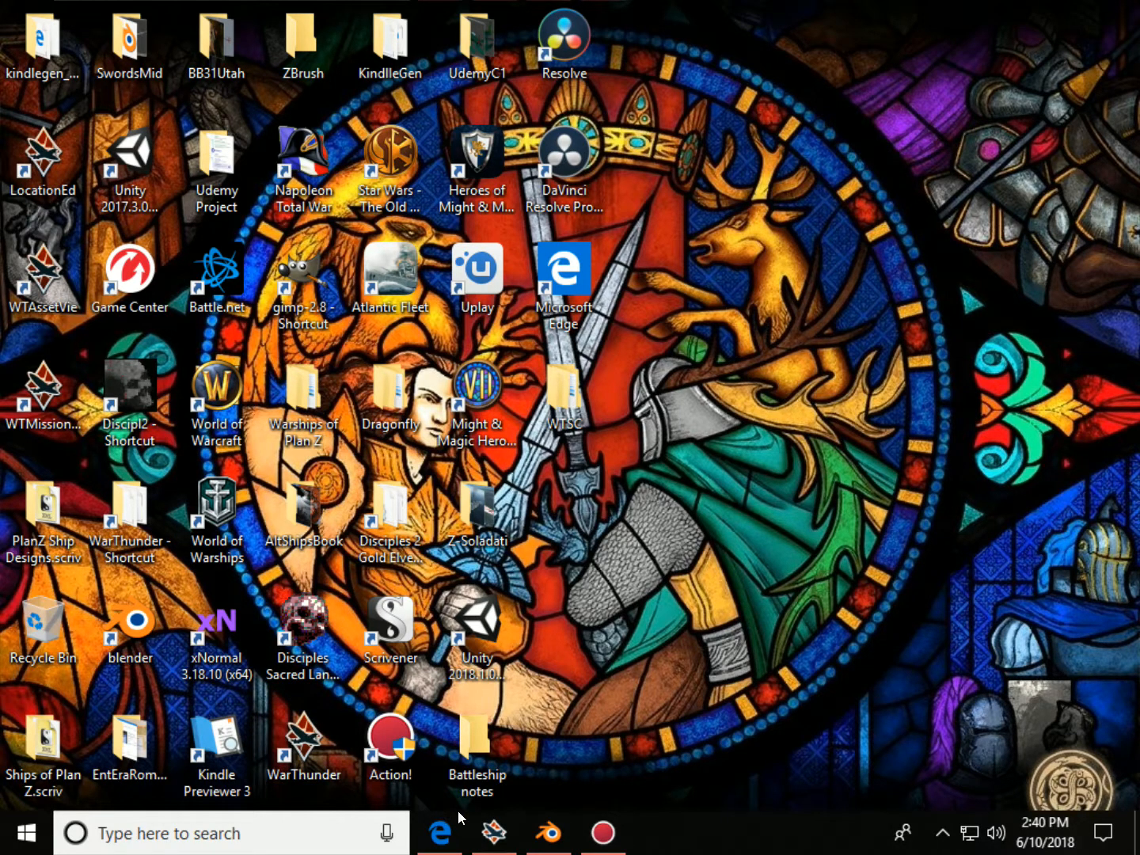
left_click(485, 831)
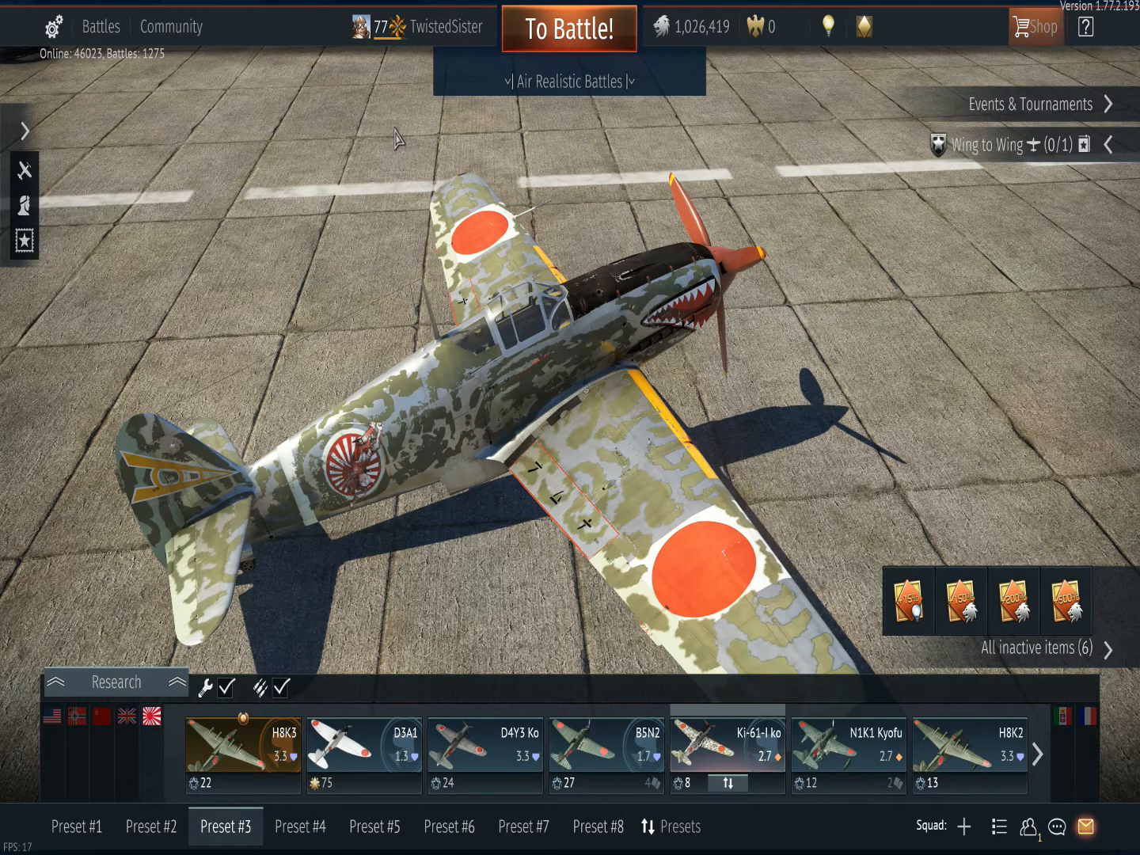
key("super")
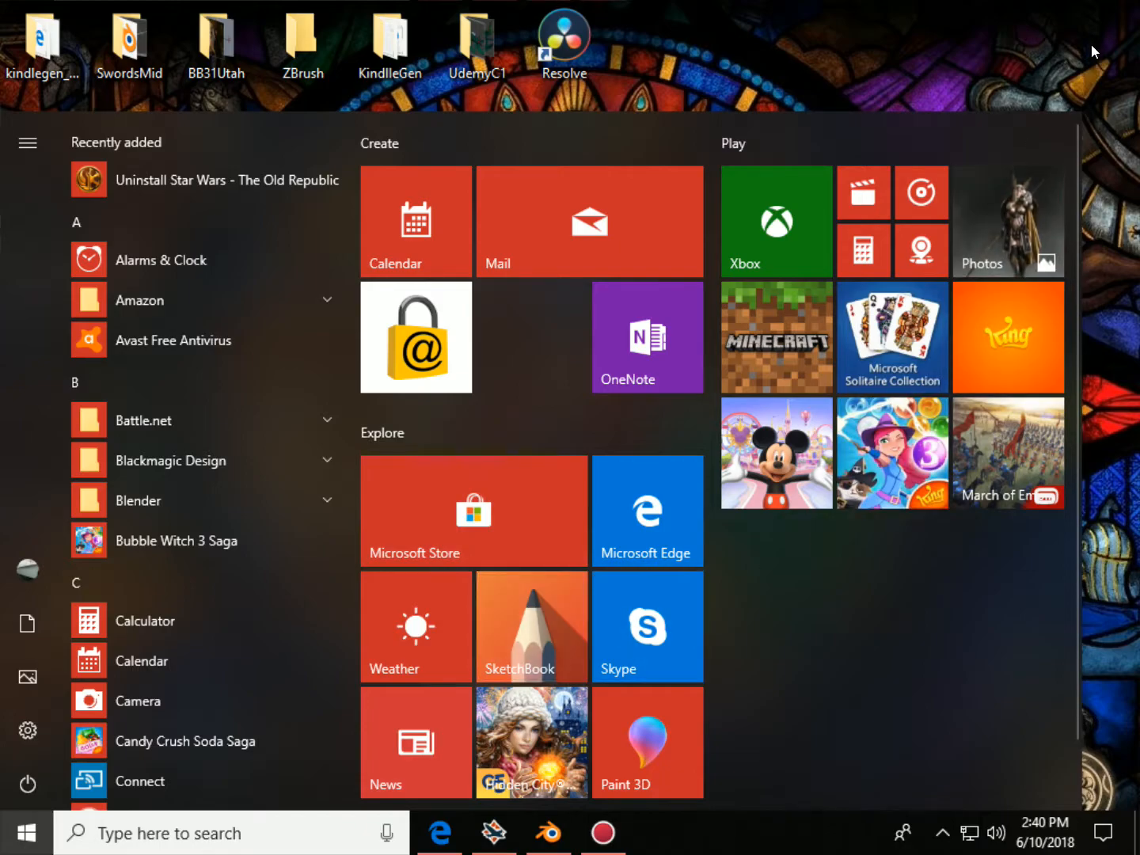
left_click(1103, 77)
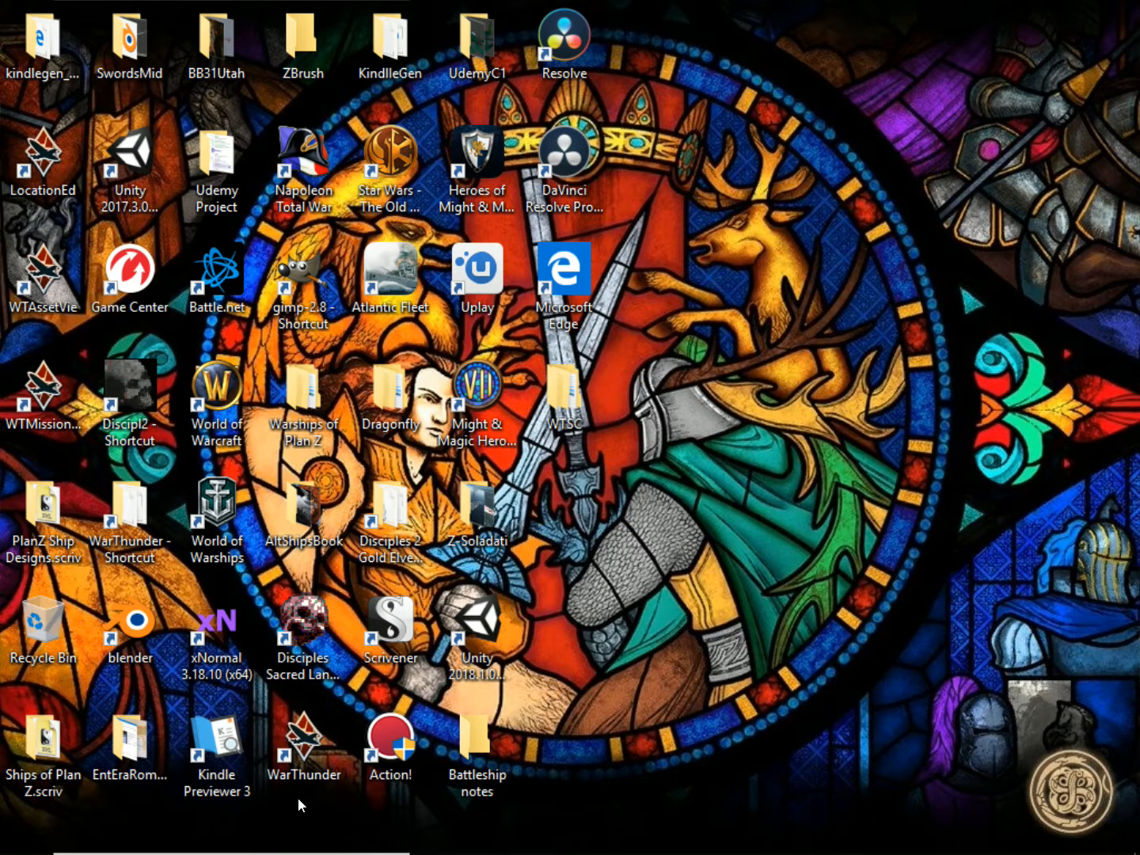
- Switch to Microsoft Edge and open the full browsing history on the Amazon page
mouse_move(301, 853)
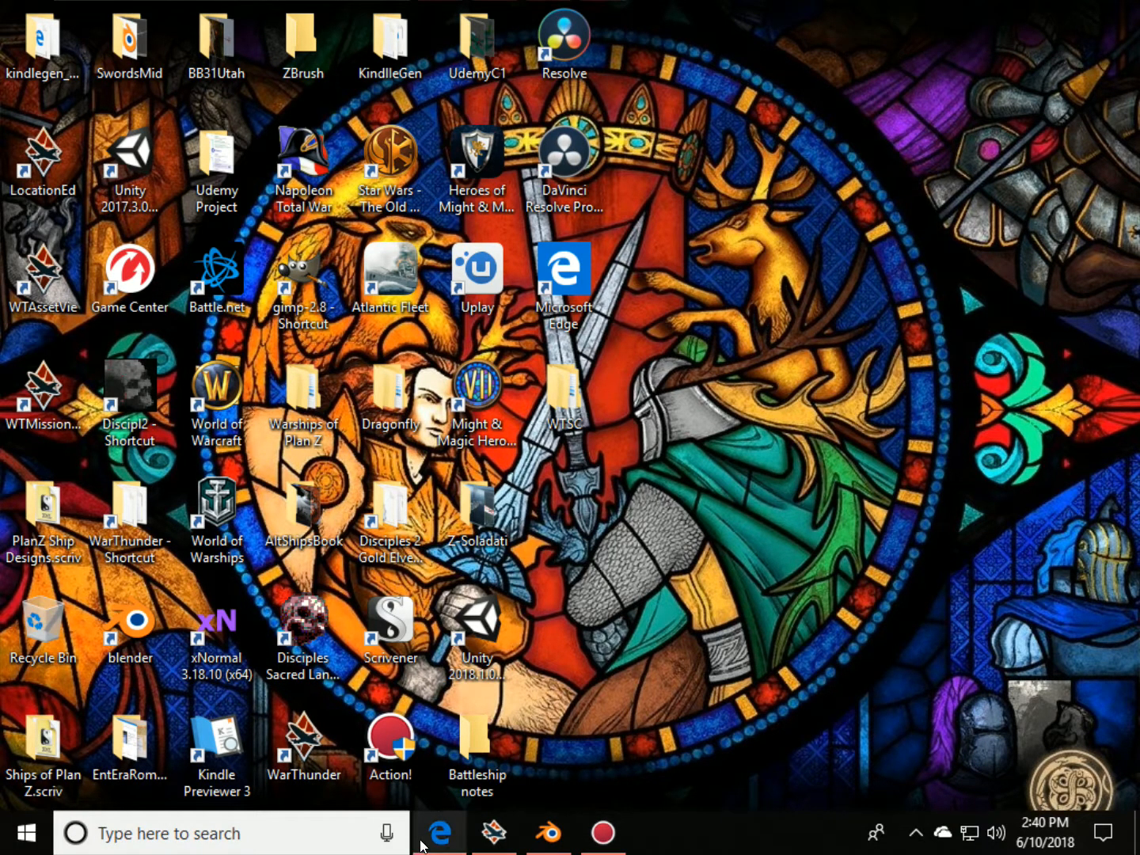
left_click(428, 839)
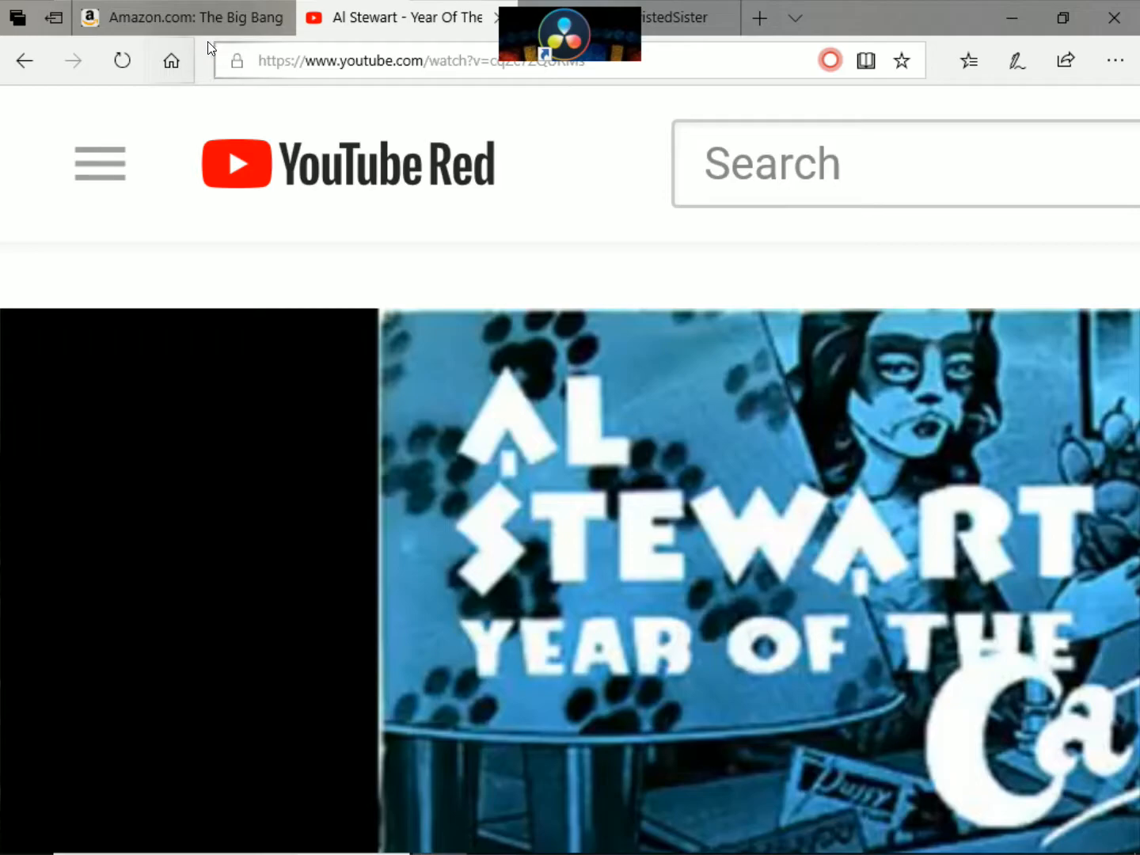
left_click(204, 25)
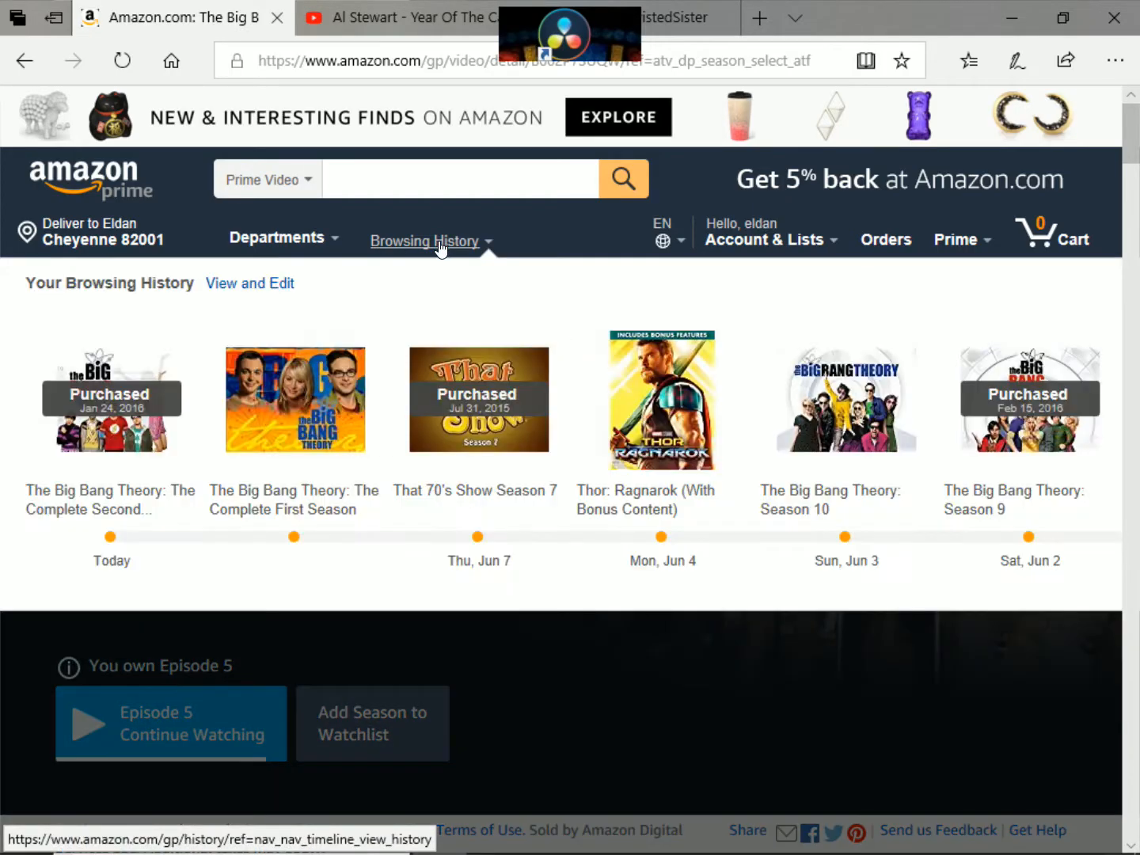
left_click(439, 247)
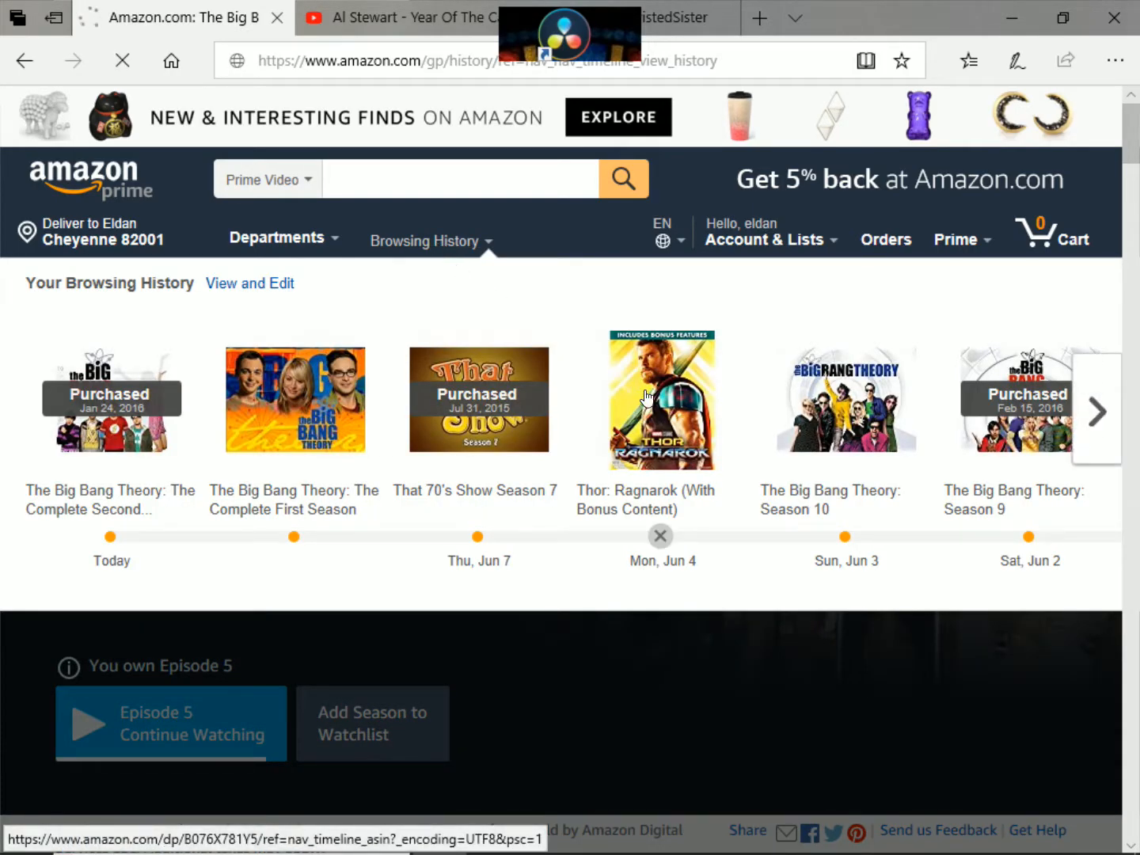
- Find the book Warships of Plan Z in the browsing history and open its product page
scroll(645, 394, "down", 10)
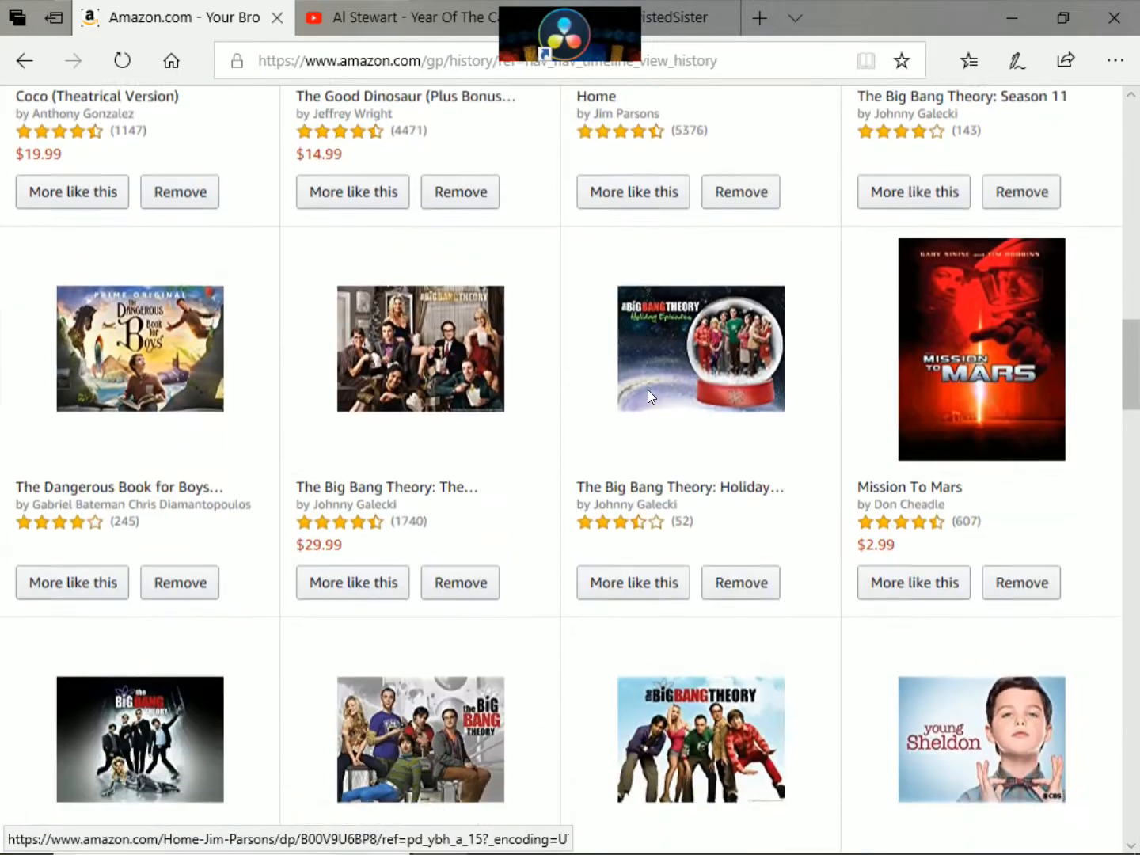
scroll(648, 390, "down", 15)
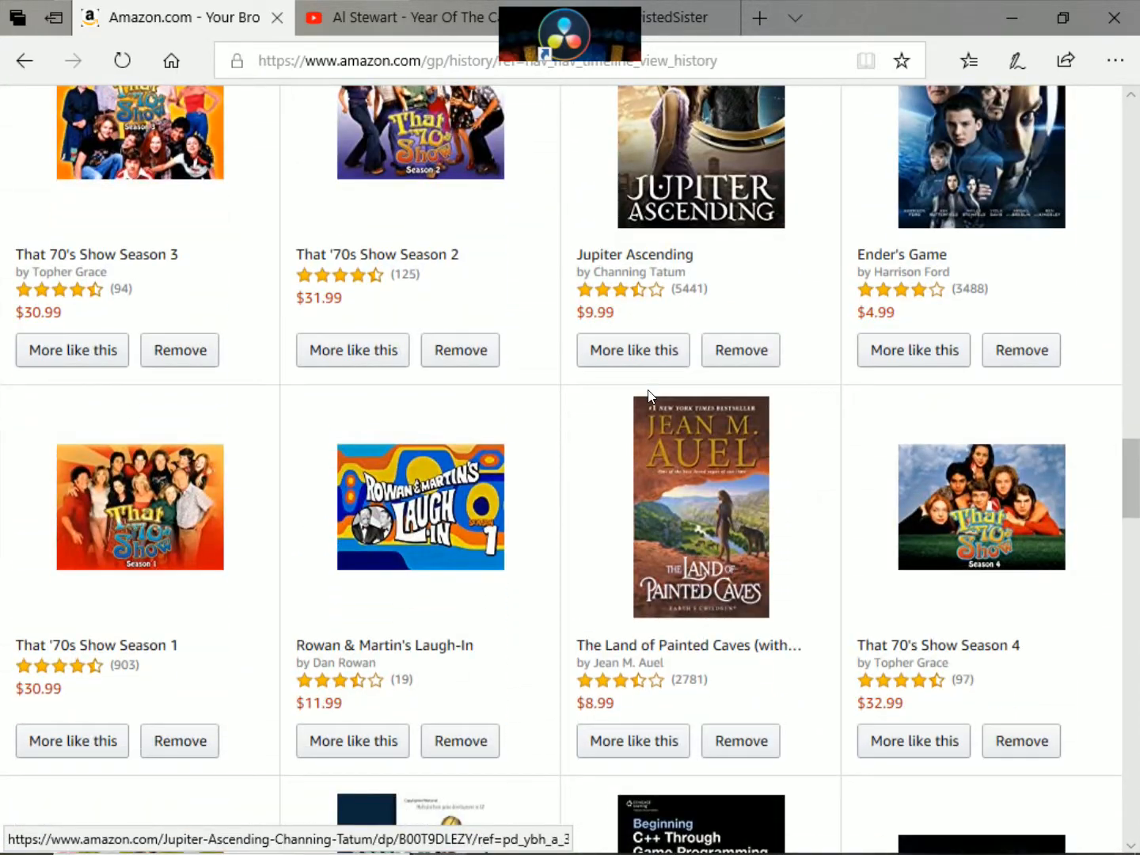
scroll(648, 394, "down", 12)
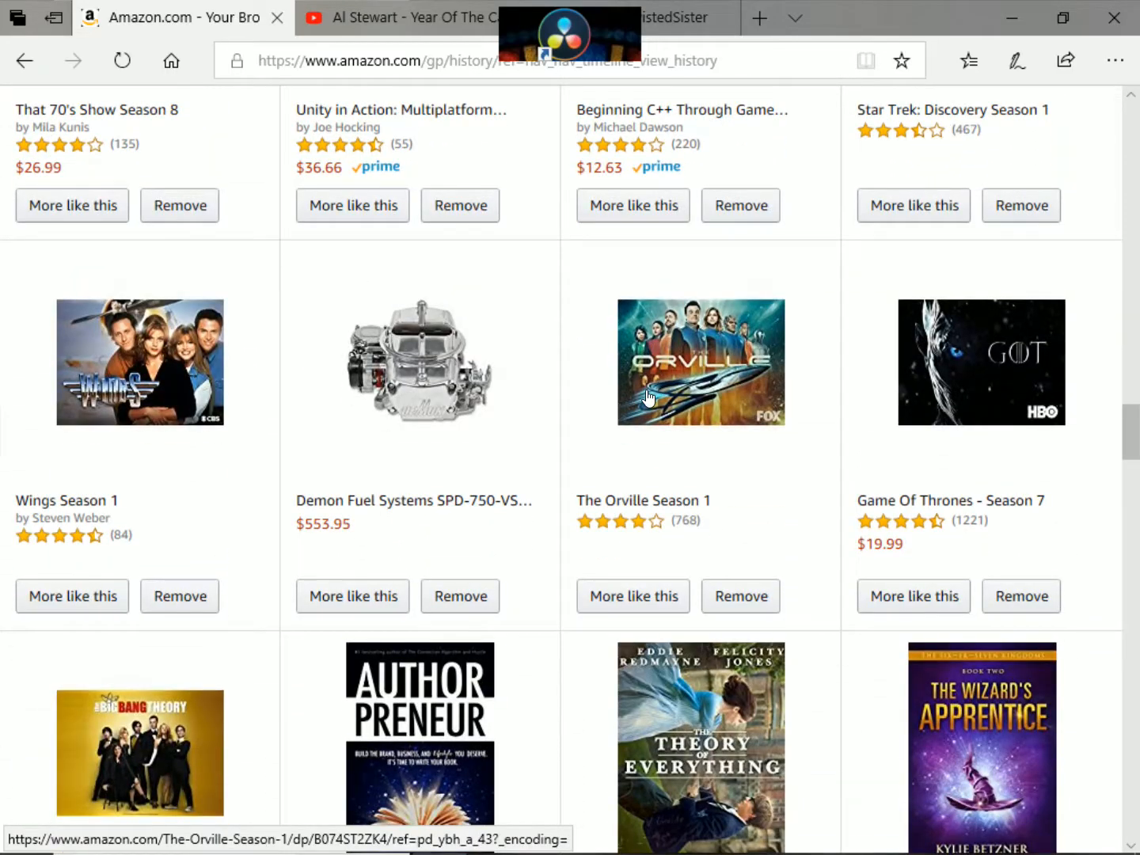
scroll(648, 393, "down", 10)
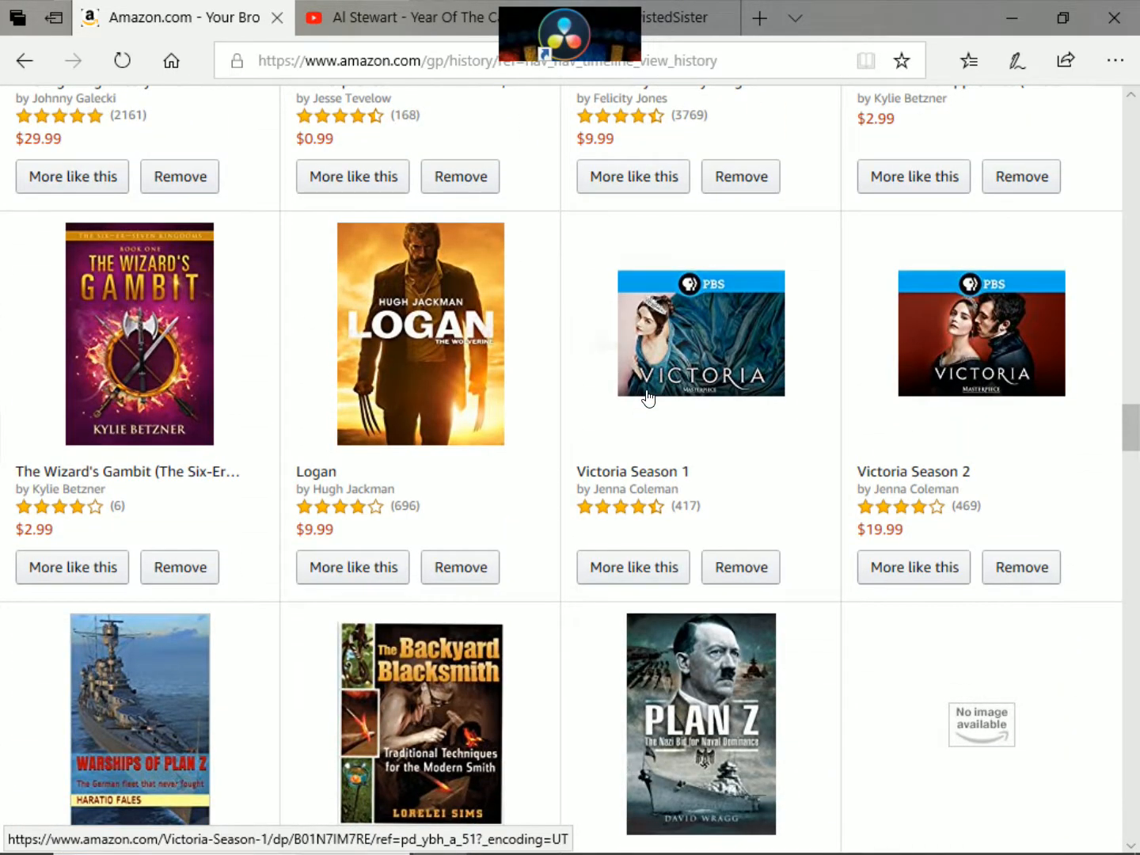
scroll(648, 395, "down", 3)
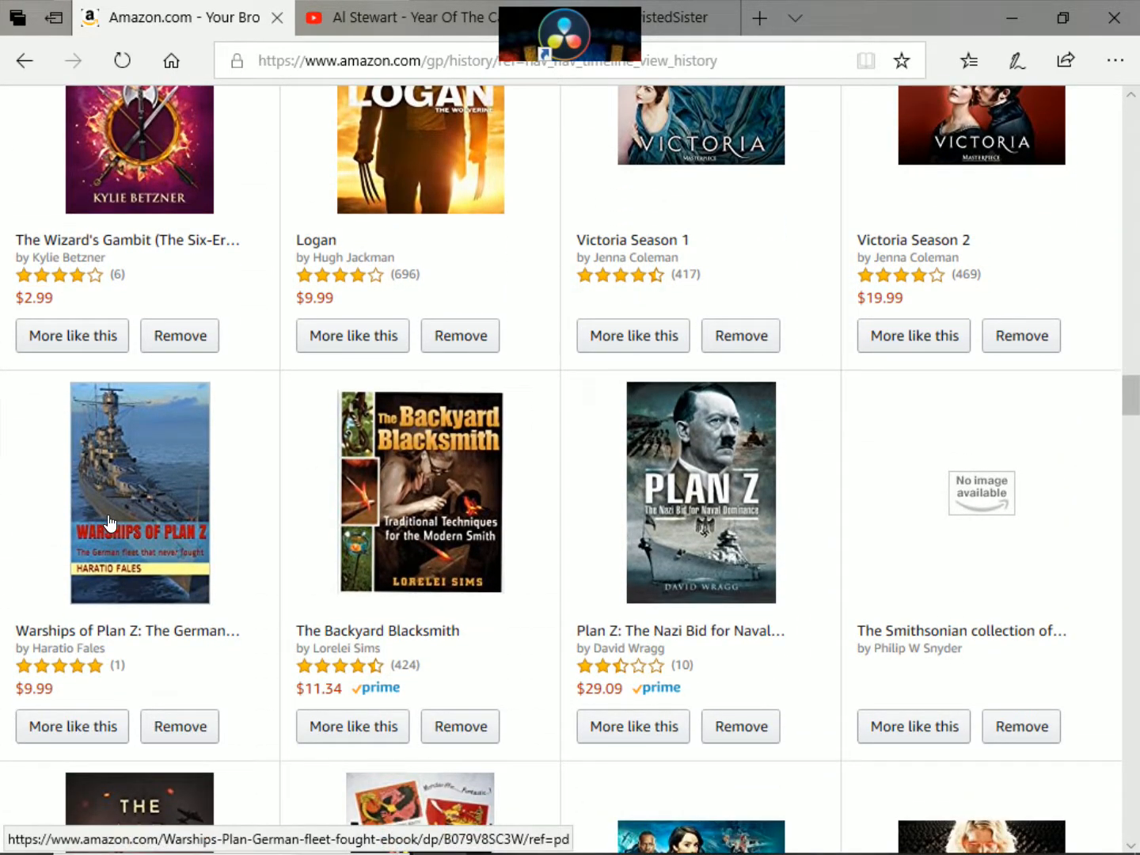
left_click(111, 521)
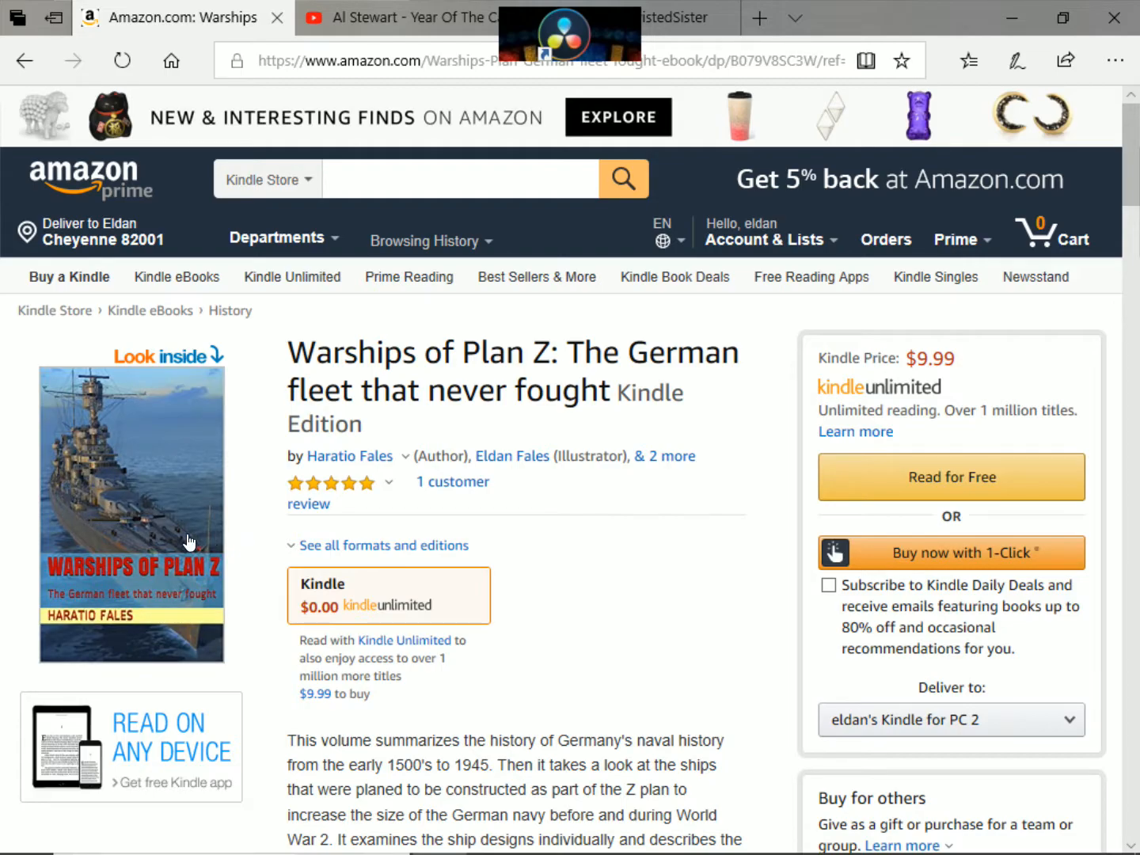
- Examine the Warships of Plan Z product page, including its cover, description and book details
scroll(158, 438, "down", 3)
scroll(161, 338, "up", 2)
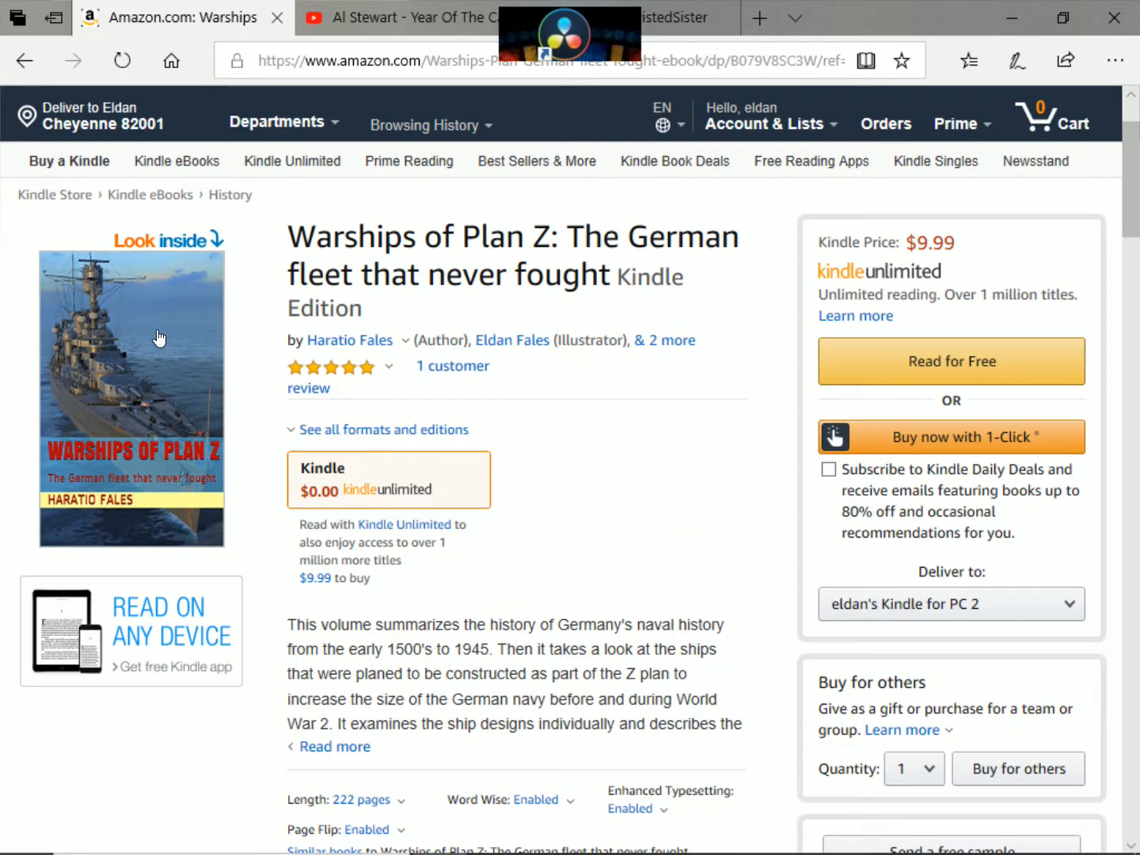
scroll(156, 339, "down", 3)
scroll(156, 341, "up", 3)
scroll(156, 340, "down", 3)
scroll(156, 338, "up", 3)
scroll(115, 427, "down", 8)
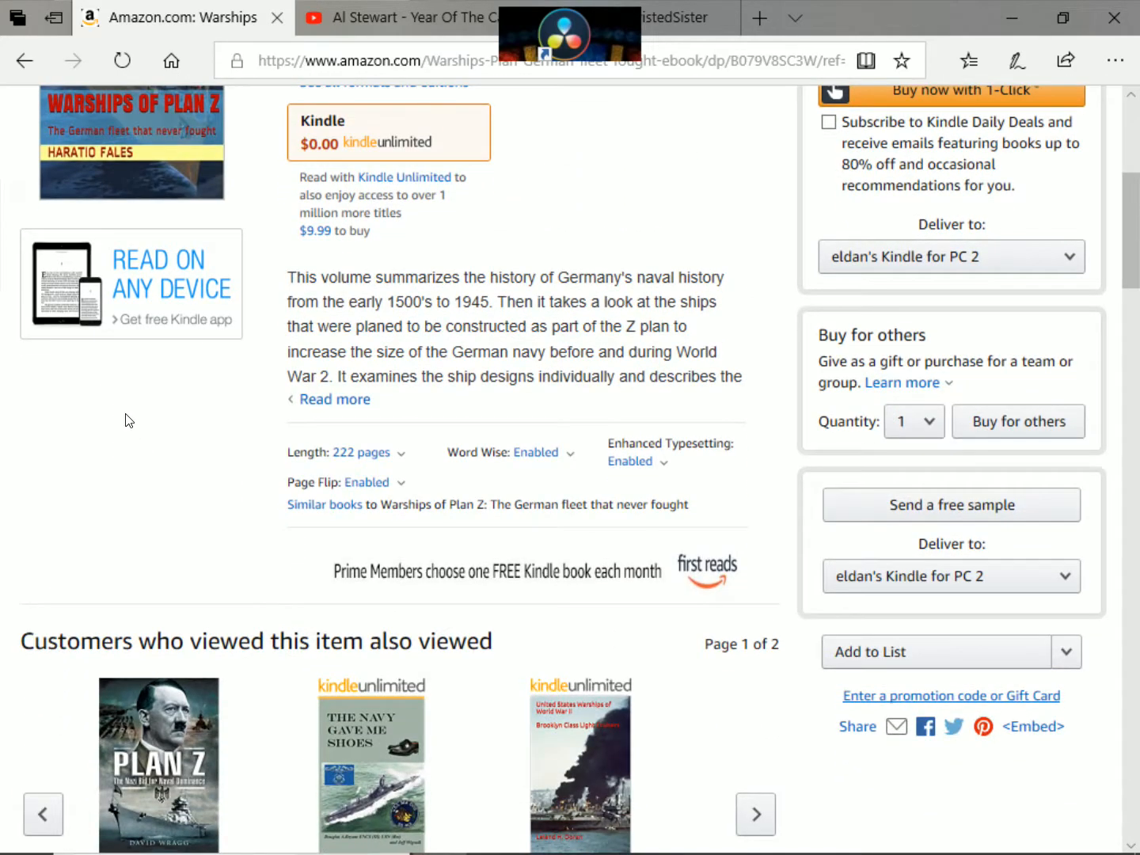
scroll(115, 403, "up", 8)
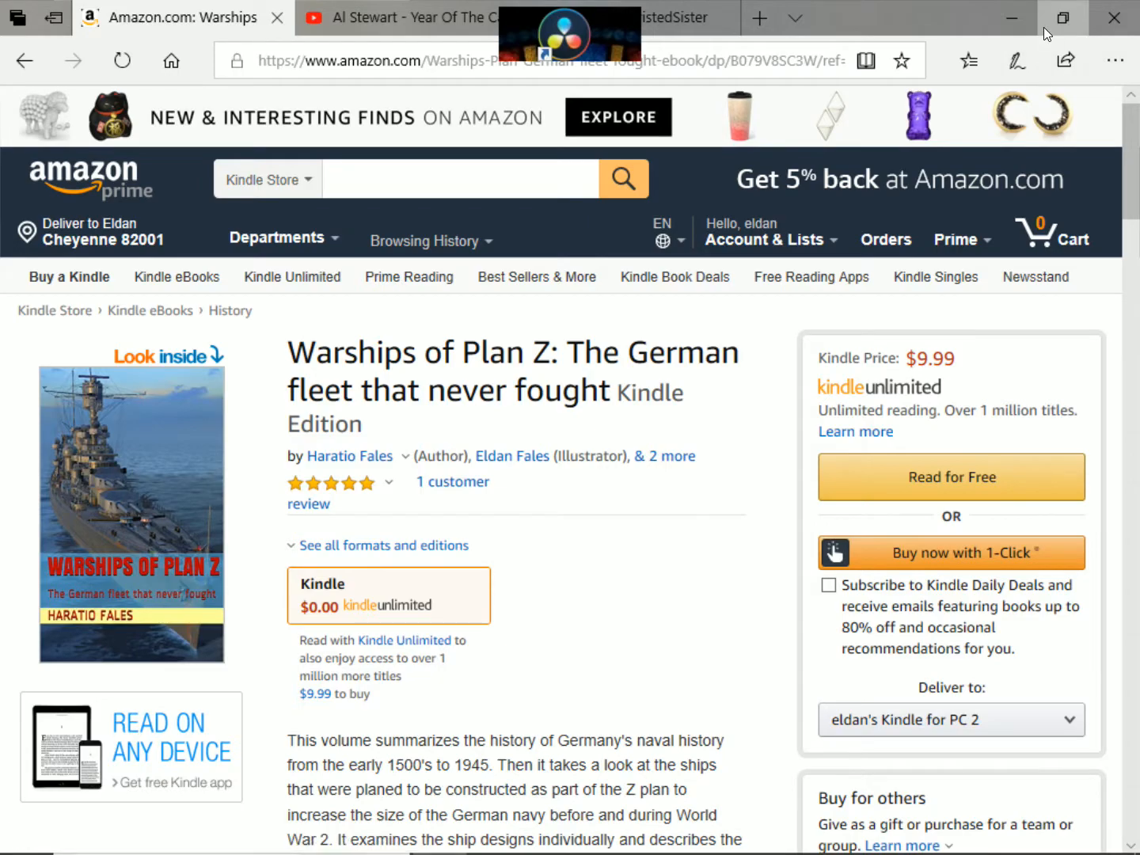
- Switch from the browser to Blender and bring up the file browser for opening a blend file
left_click(1023, 20)
left_click(548, 831)
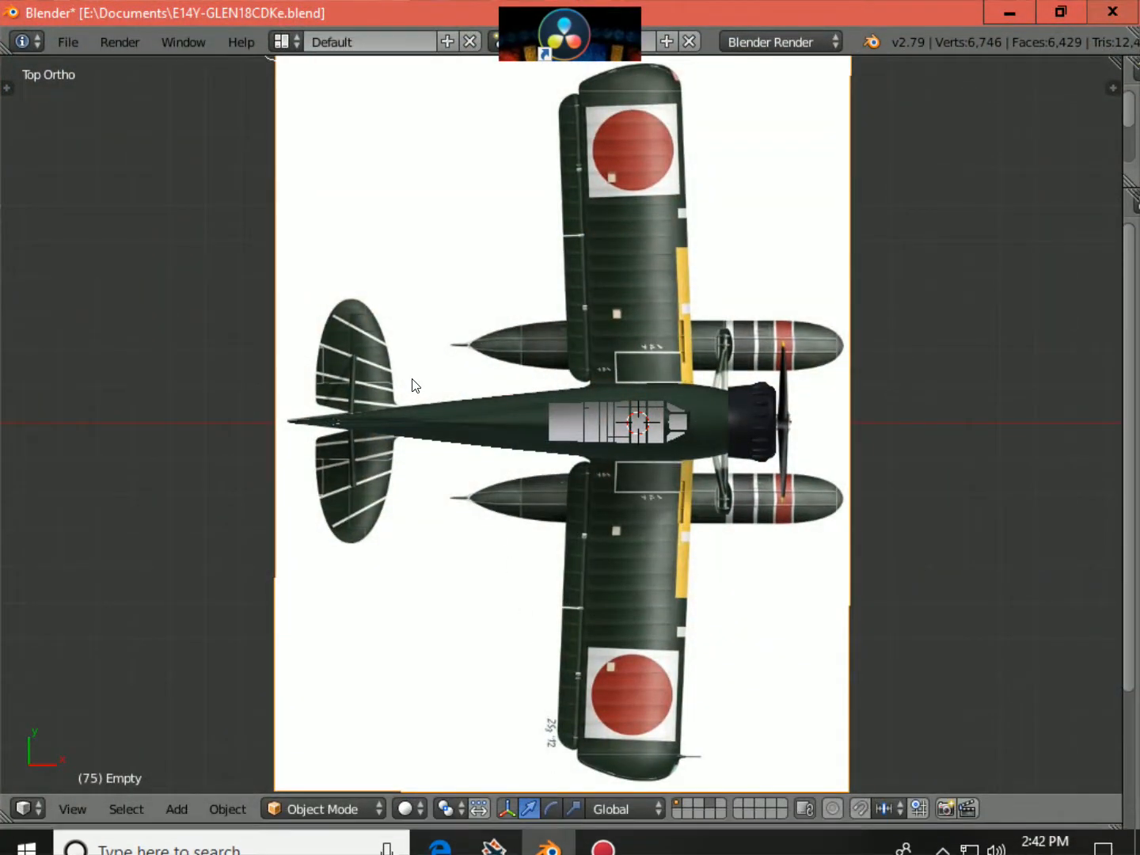
left_click(62, 44)
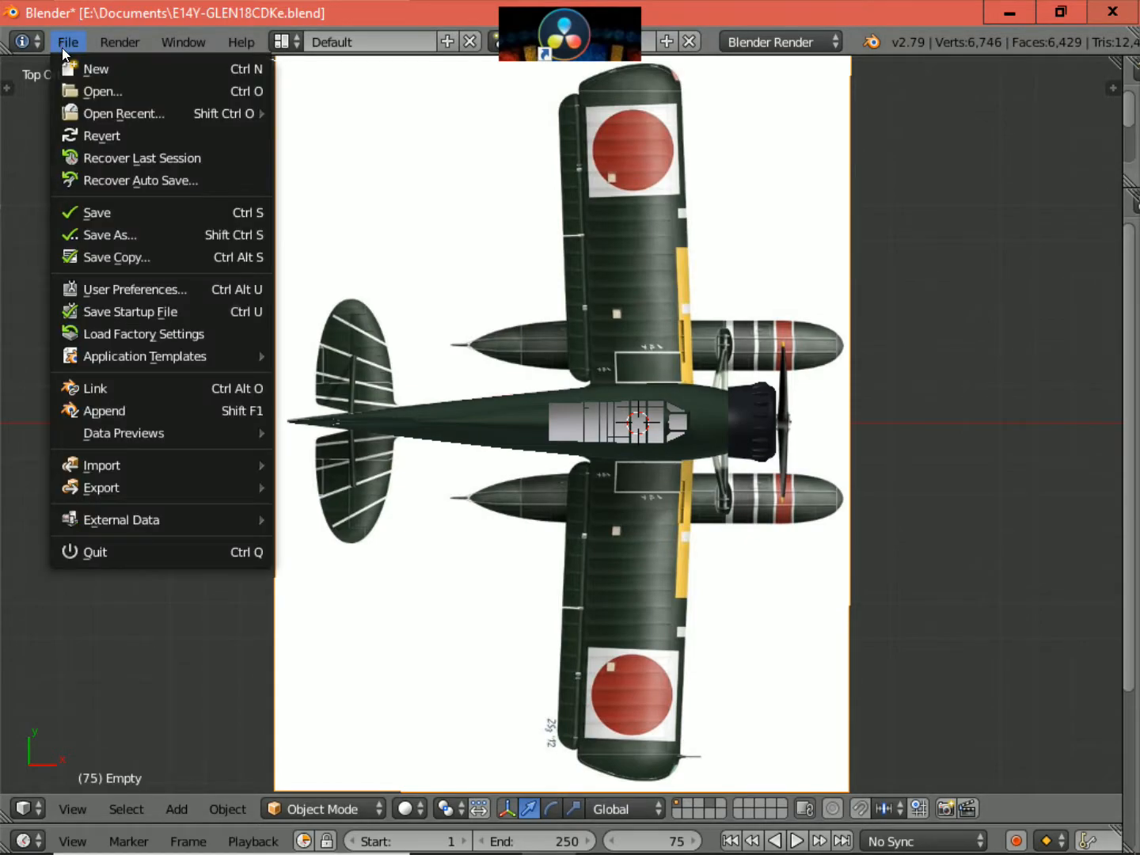
mouse_move(86, 119)
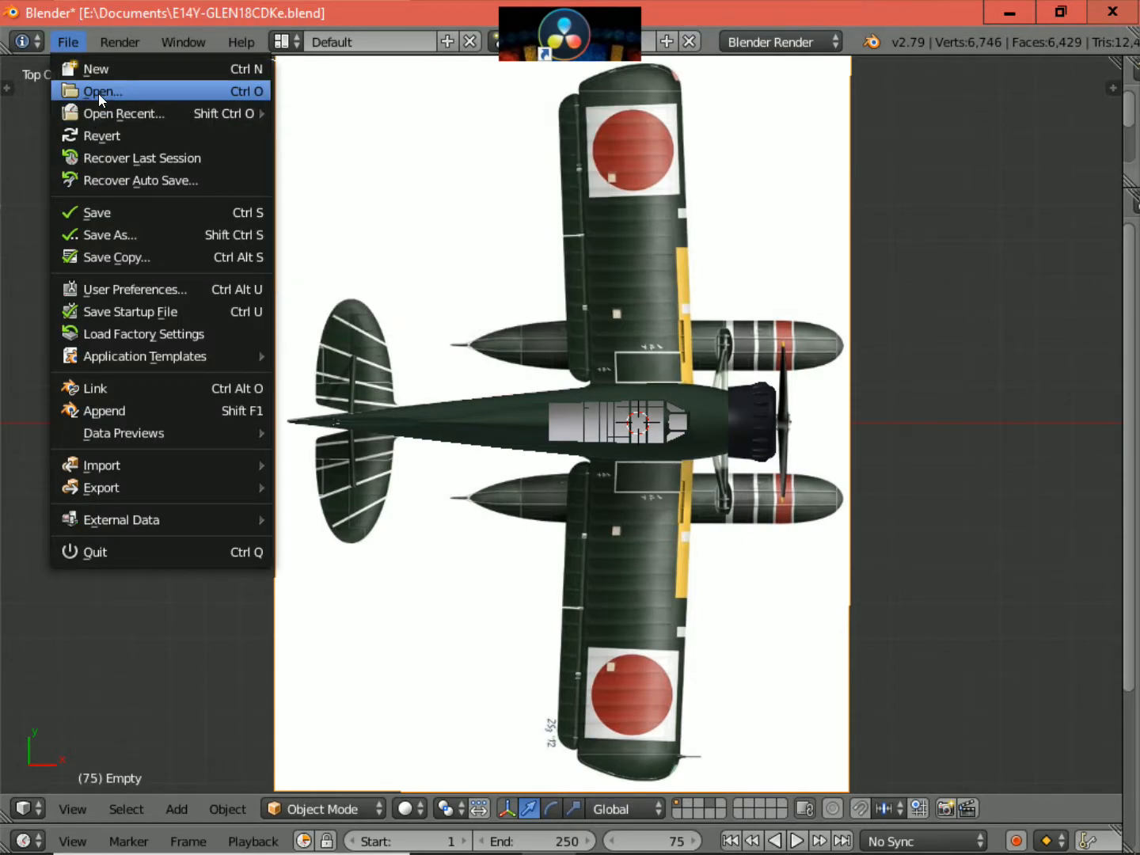
left_click(98, 92)
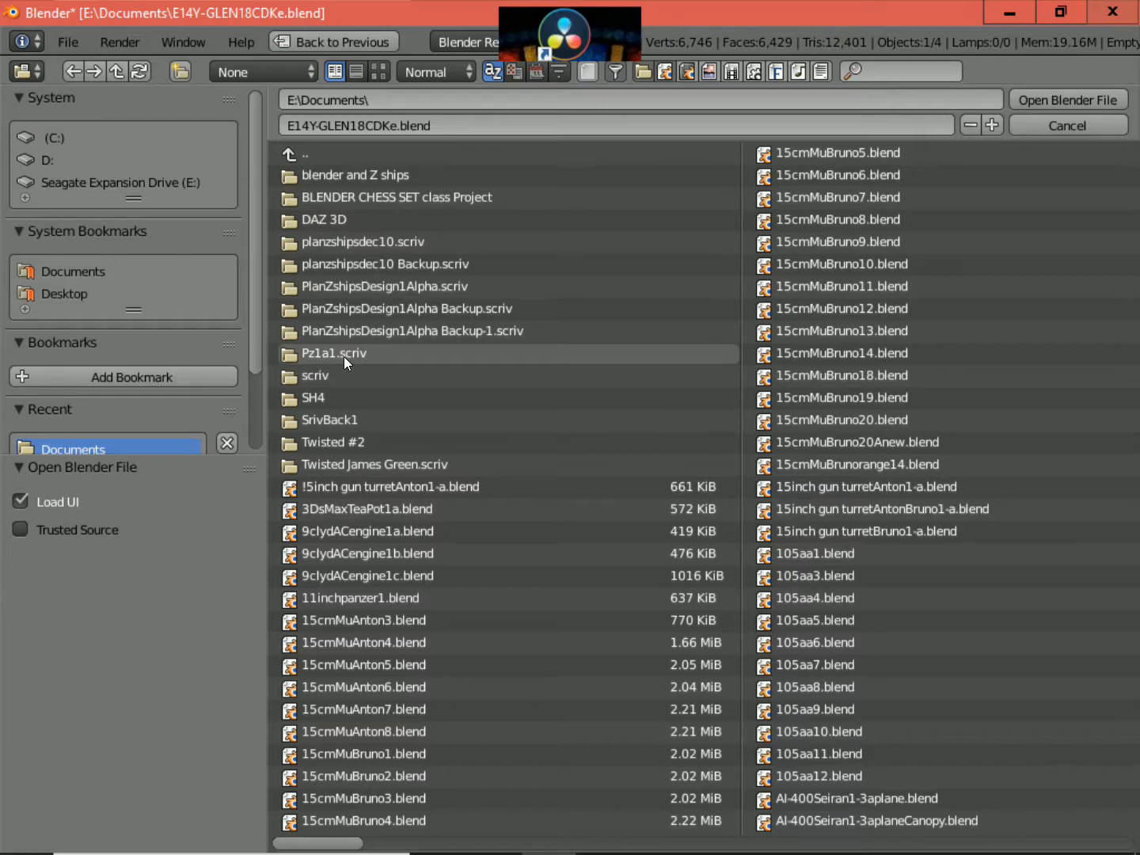
- Find AI-400SeiranBfloatplane3BBa.blend in the E:\Documents folder and open it
scroll(643, 616, "down", 3)
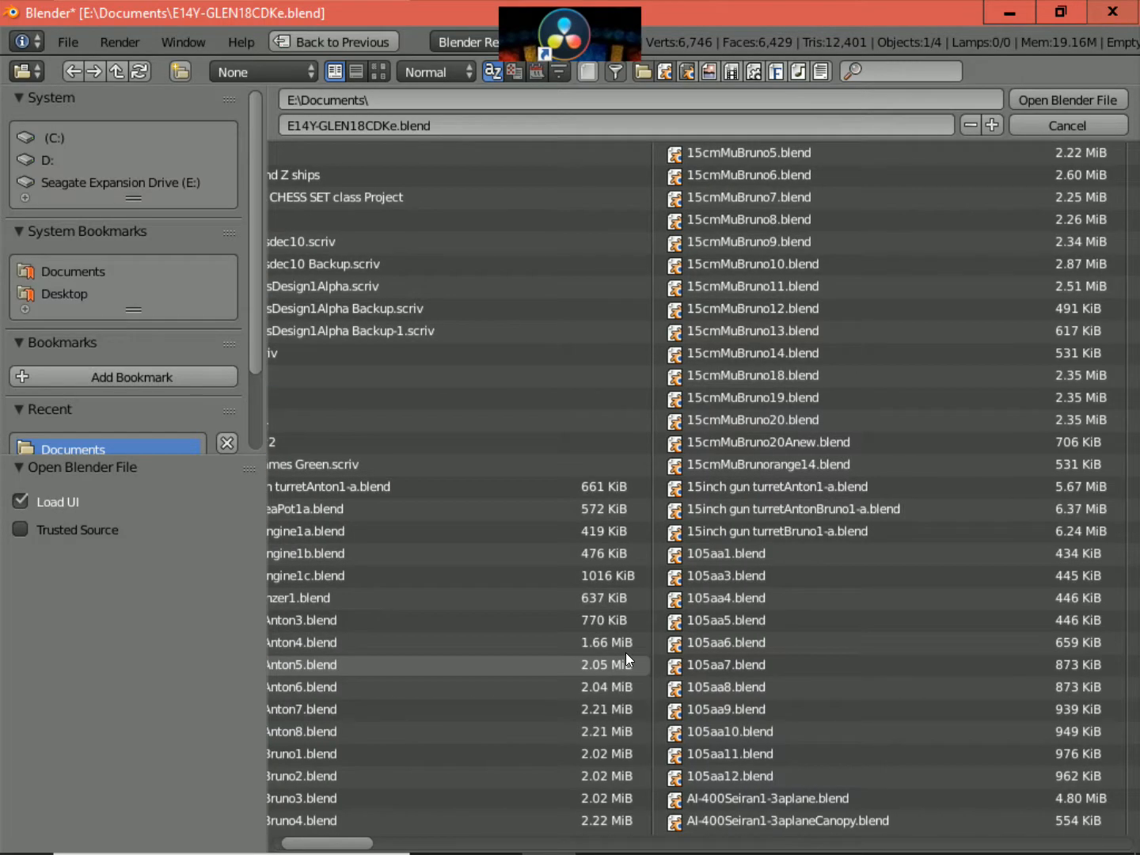
scroll(626, 657, "down", 10)
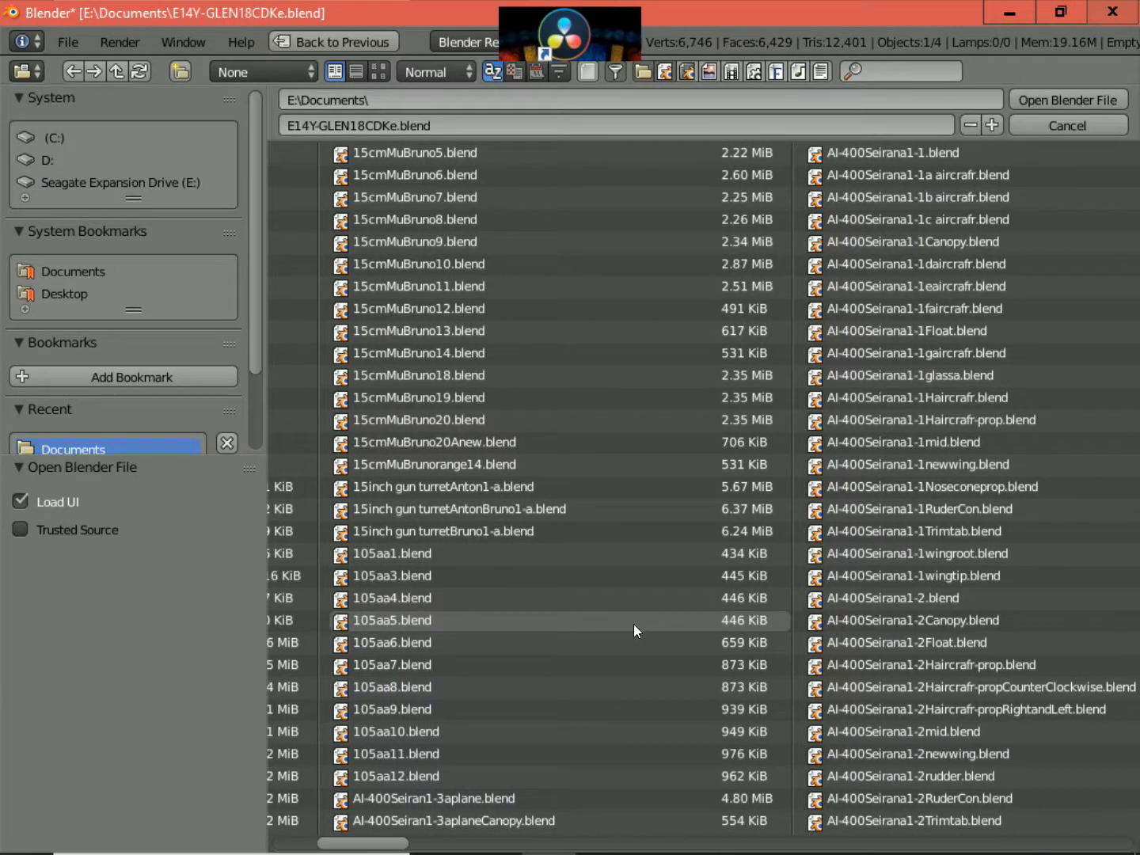
scroll(633, 624, "down", 1)
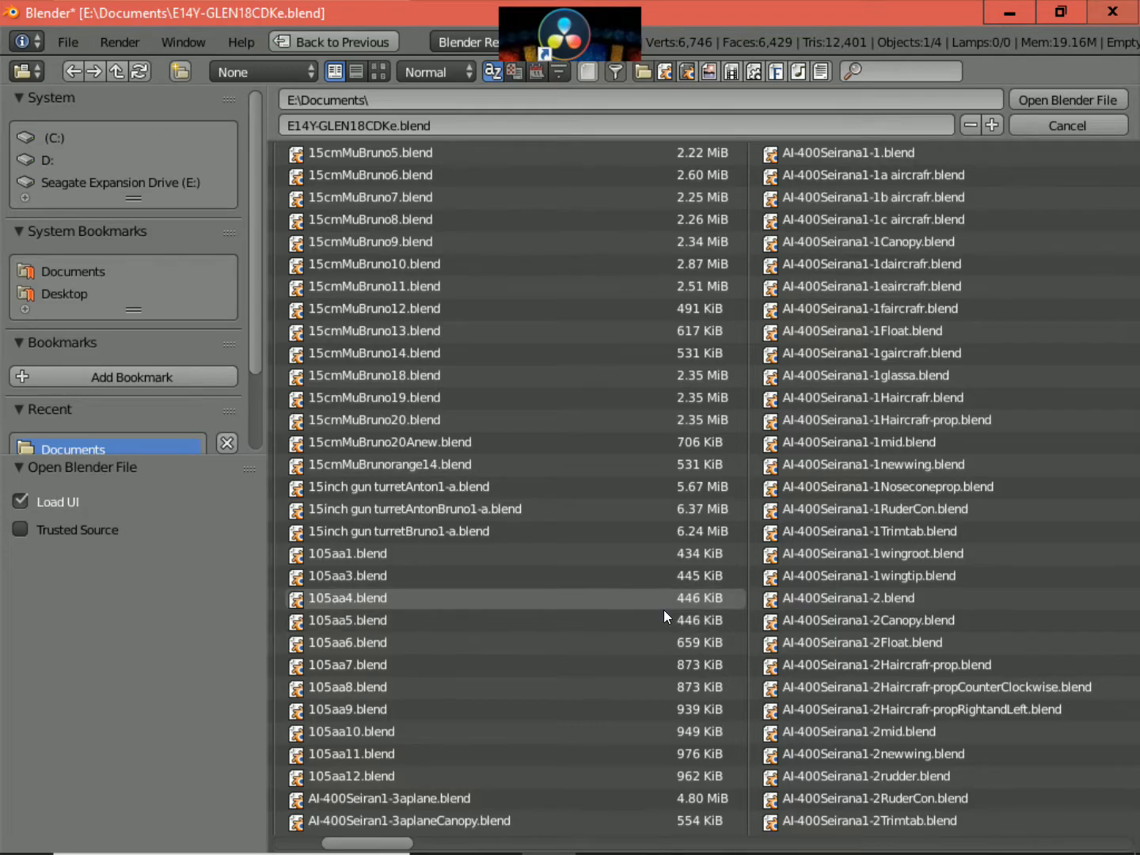
scroll(796, 647, "down", 6)
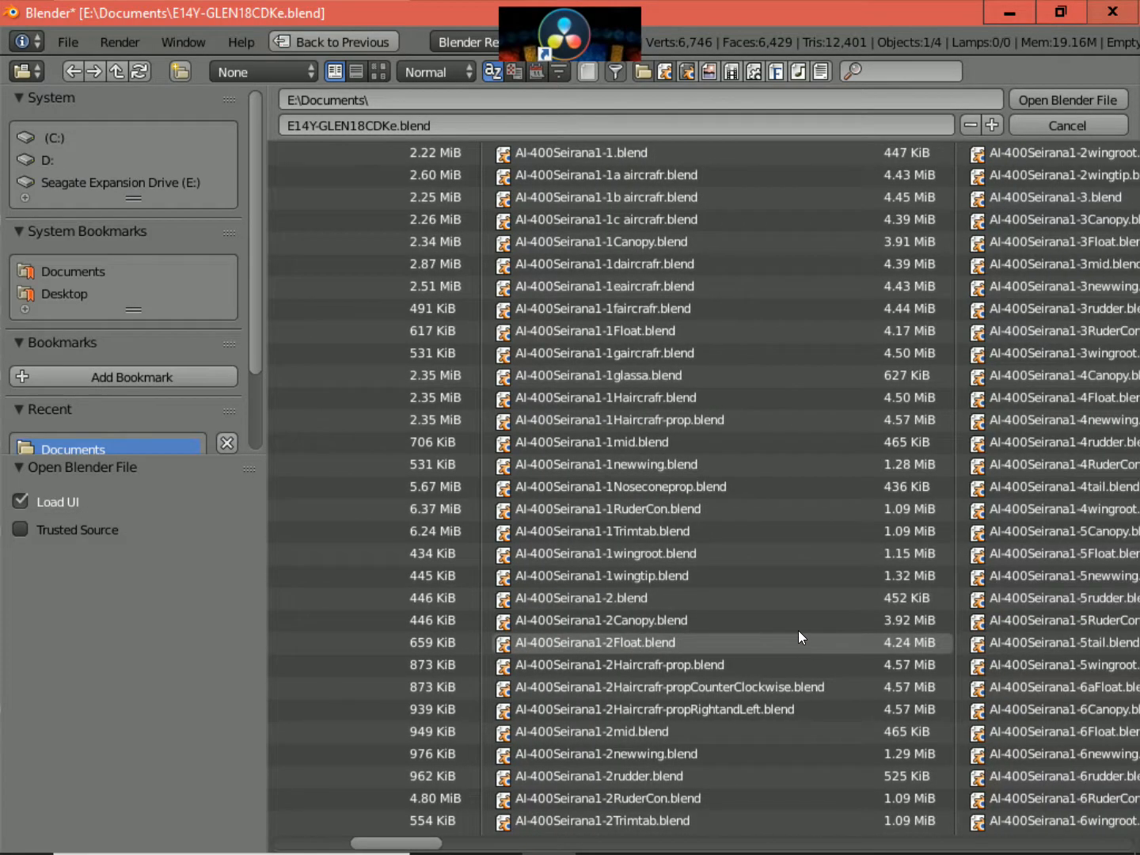
scroll(798, 631, "down", 6)
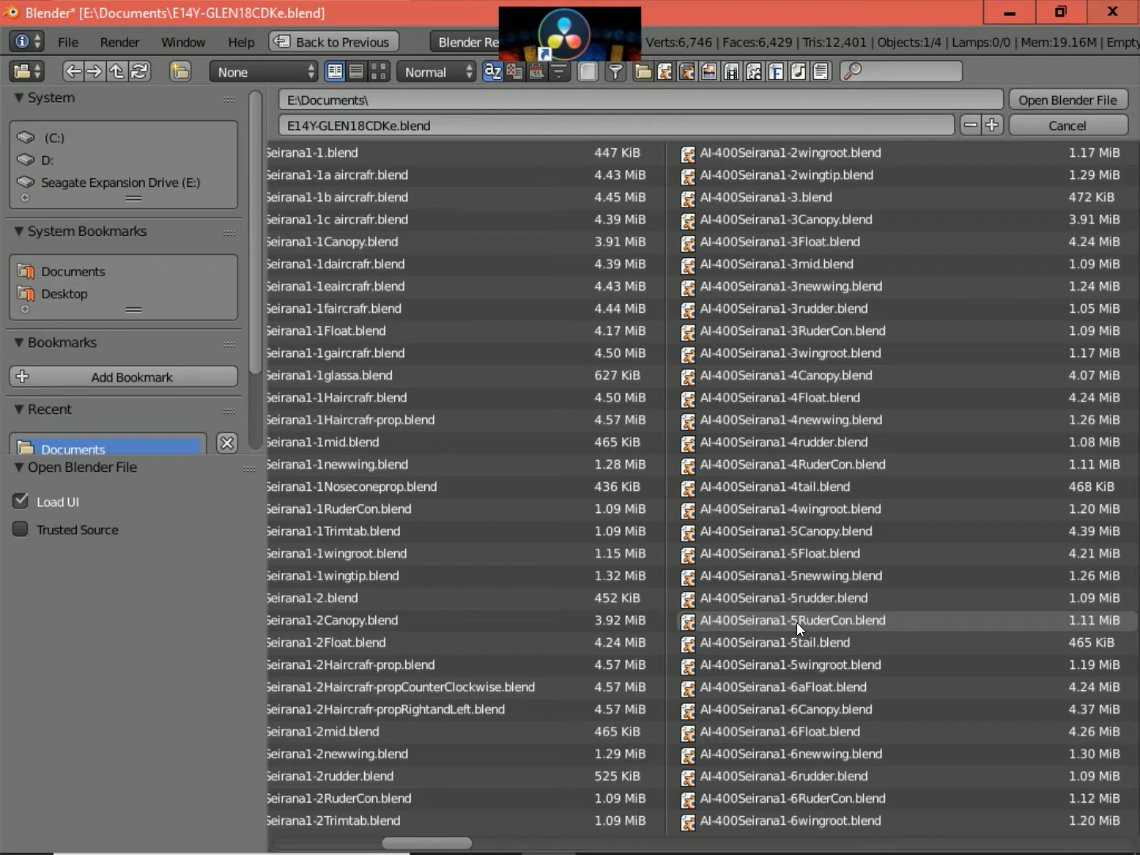
scroll(797, 623, "down", 7)
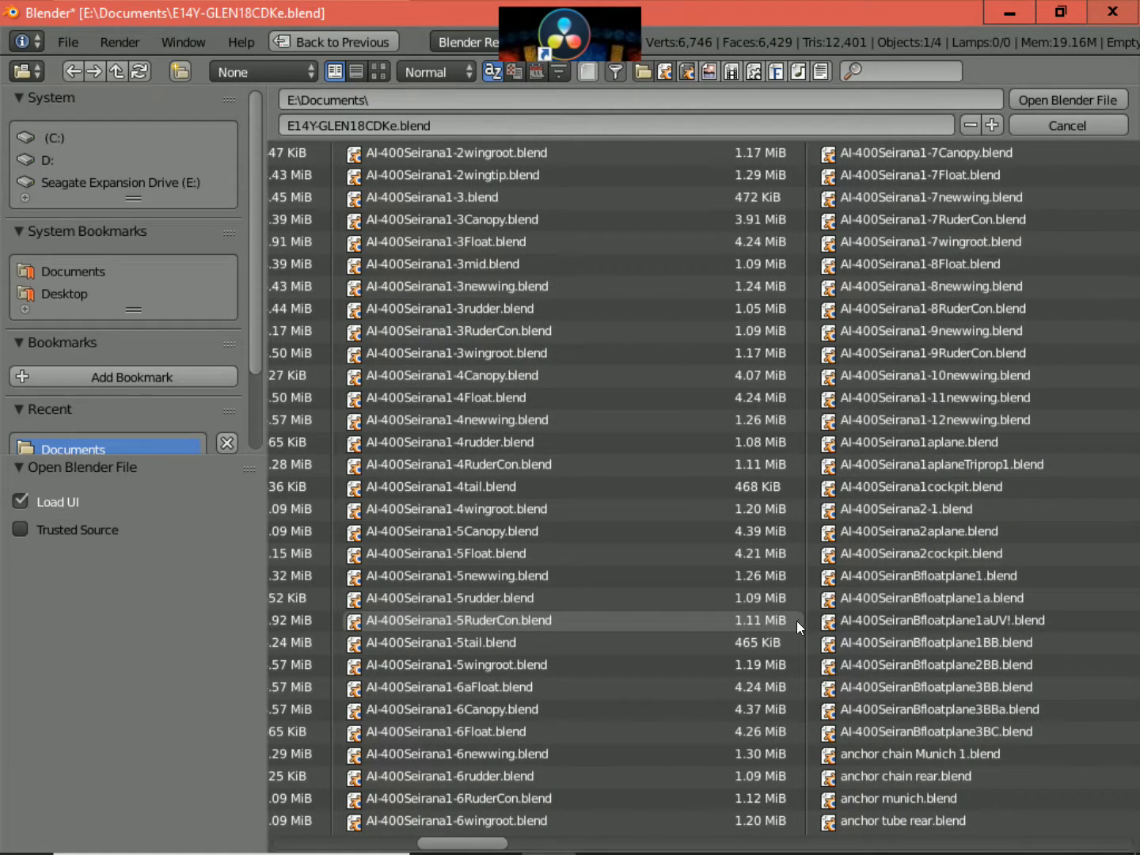
scroll(894, 704, "down", 5)
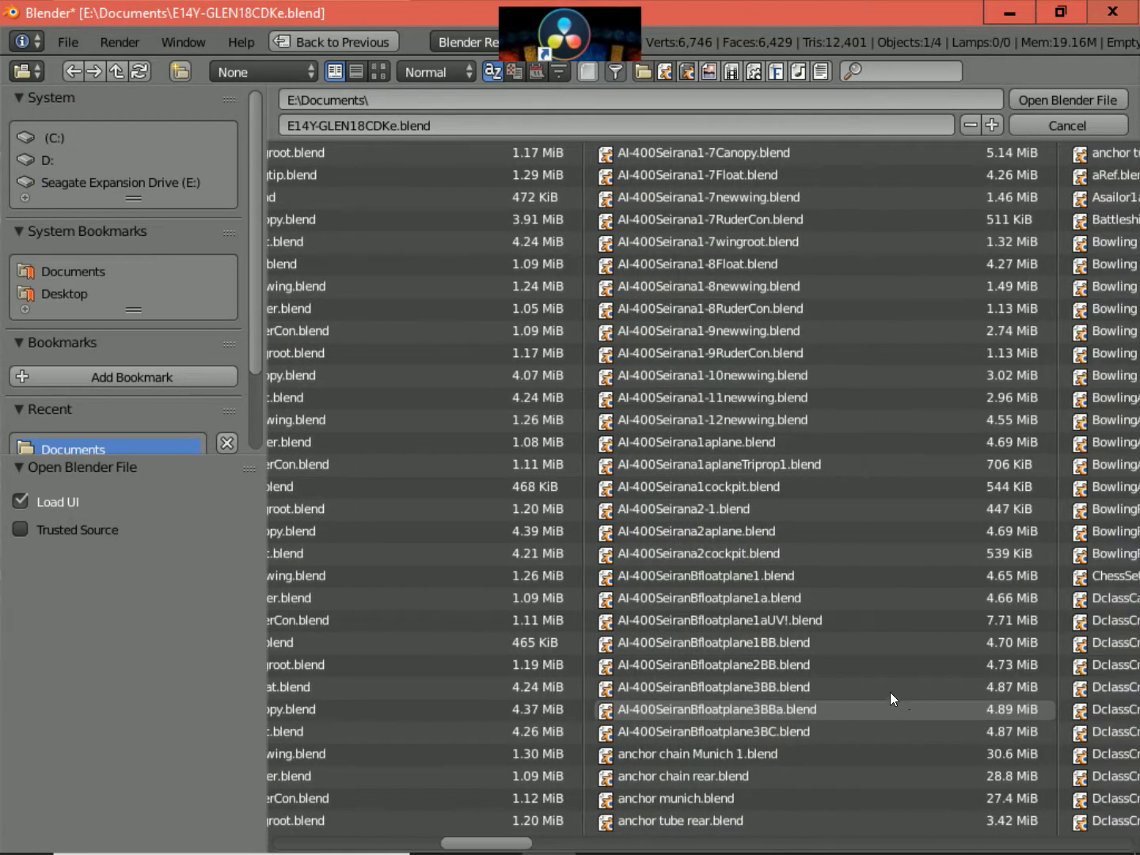
scroll(885, 687, "down", 1)
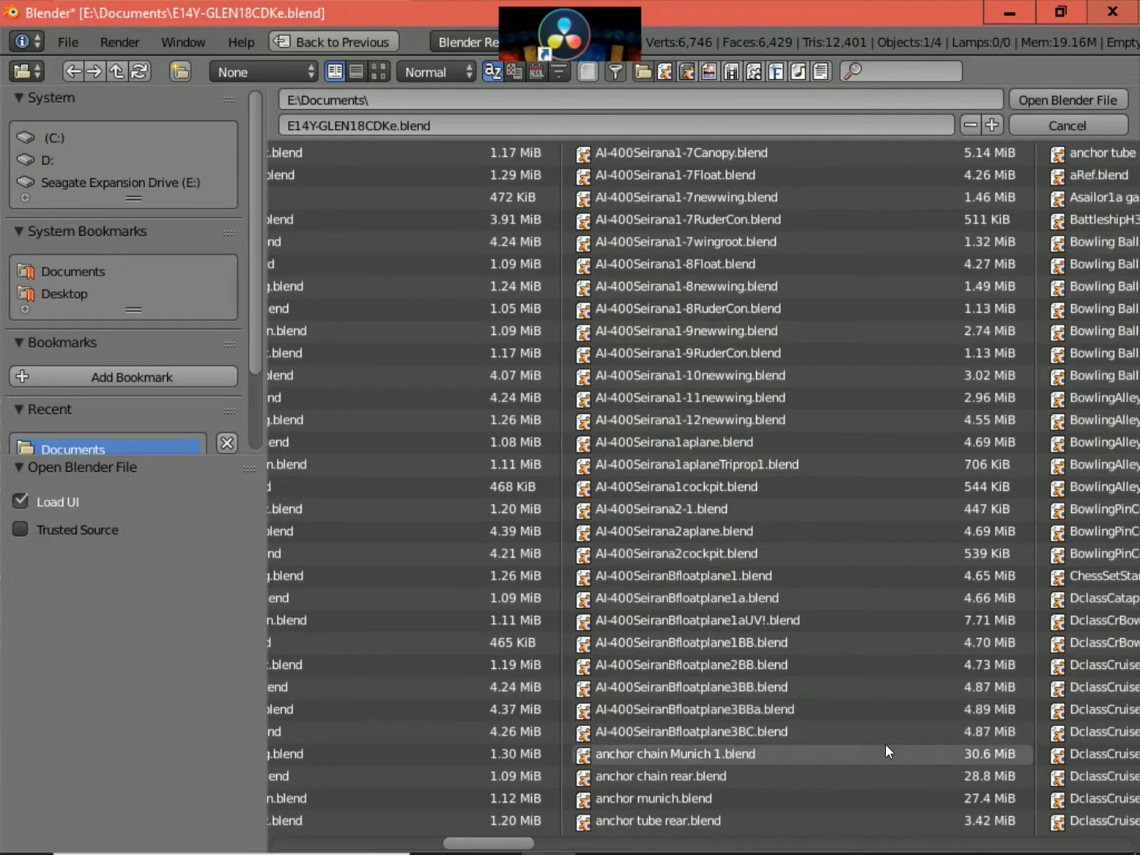
left_click(848, 706)
double_click(848, 707)
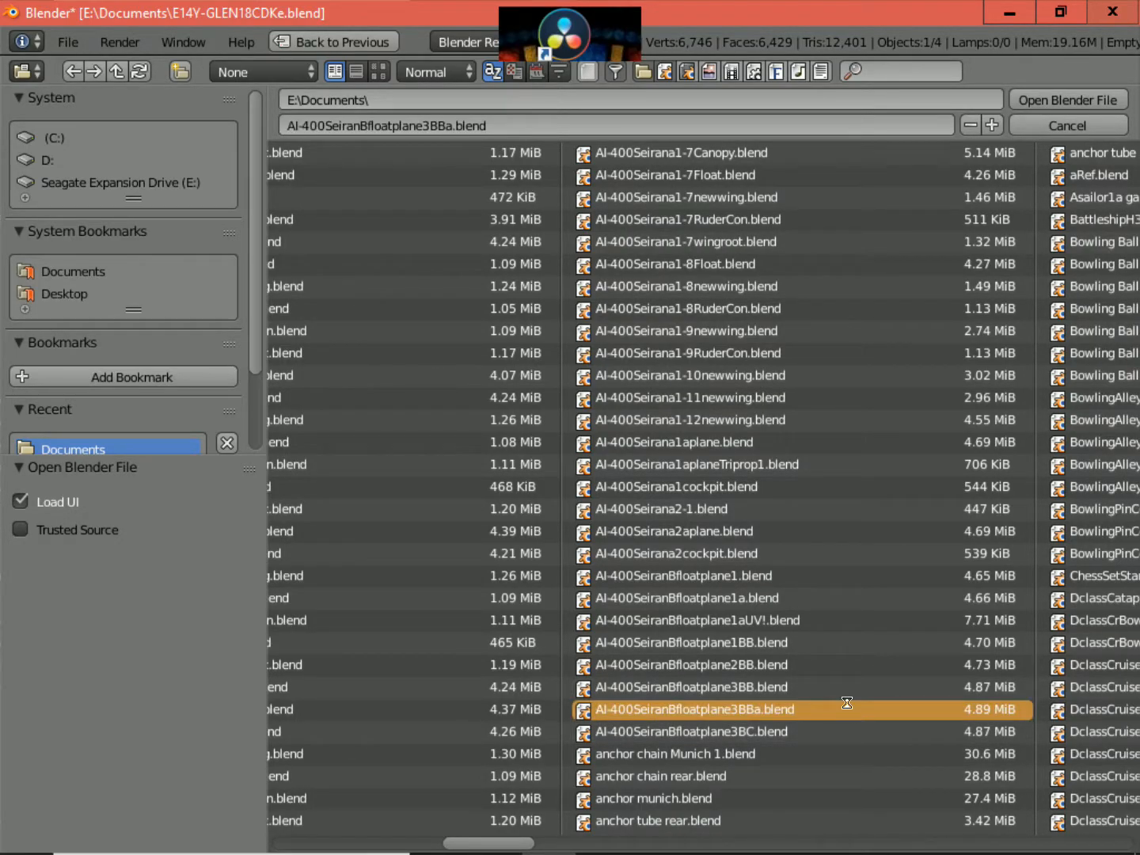
- Examine the Seiran floatplane's upper surfaces from above and at an angle, including the wing roundels and canopy
scroll(727, 659, "down", 2)
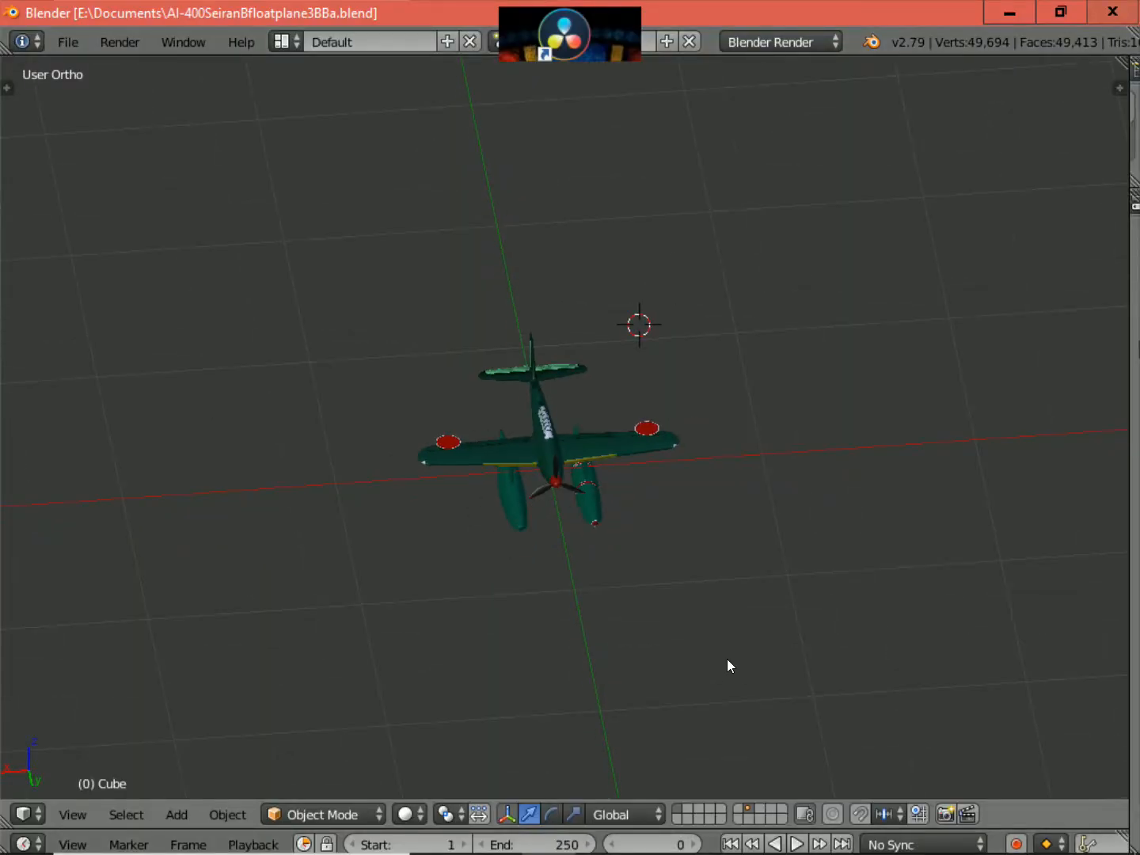
scroll(727, 659, "up", 3)
middle_click_drag(727, 659, 909, 743)
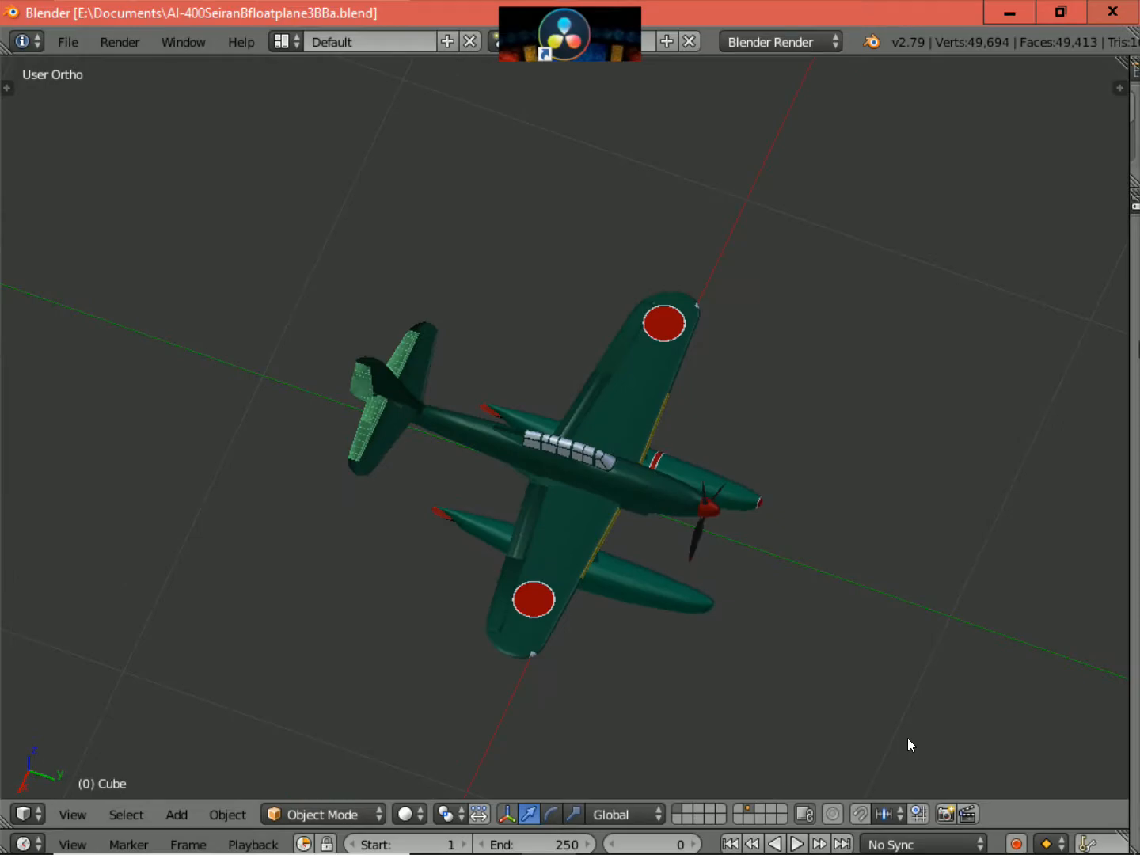
key("KP_7")
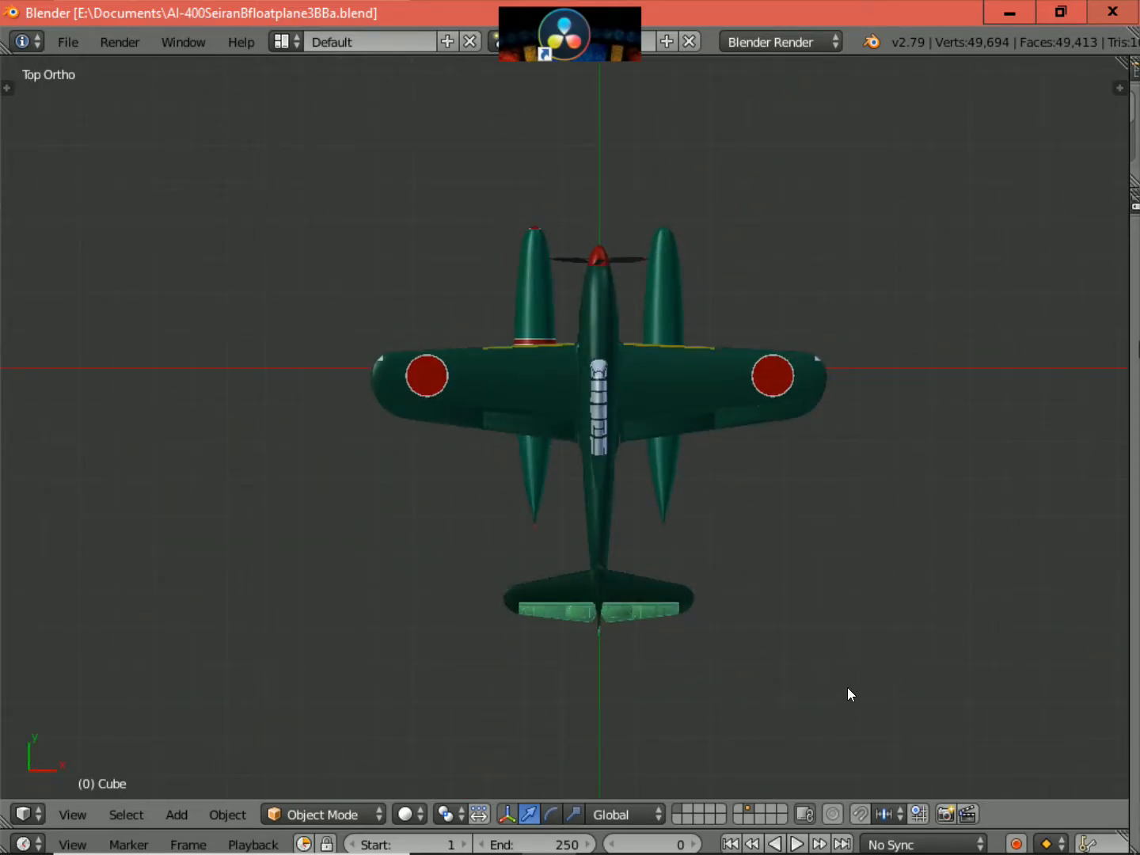
scroll(848, 689, "up", 3)
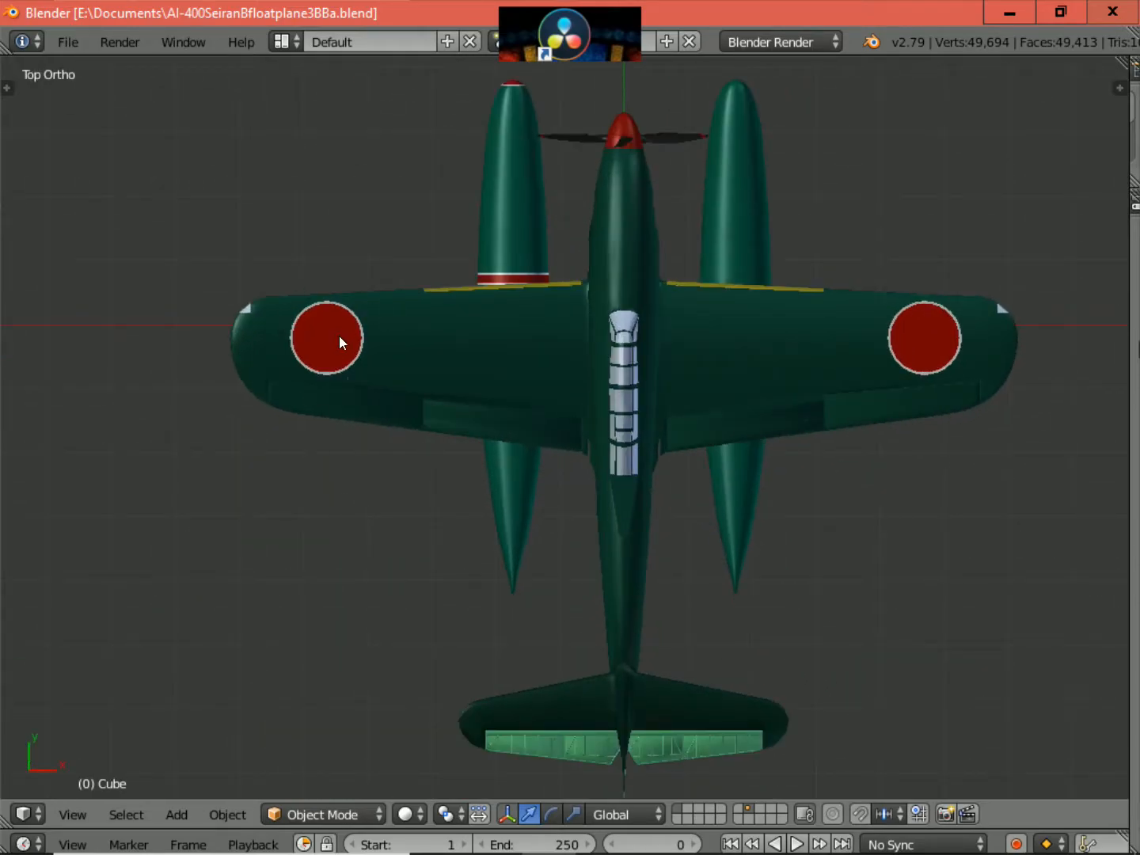
scroll(339, 336, "up", 1)
scroll(339, 335, "down", 1)
scroll(328, 427, "down", 2)
scroll(328, 428, "up", 2)
middle_click_drag(510, 546, 625, 384)
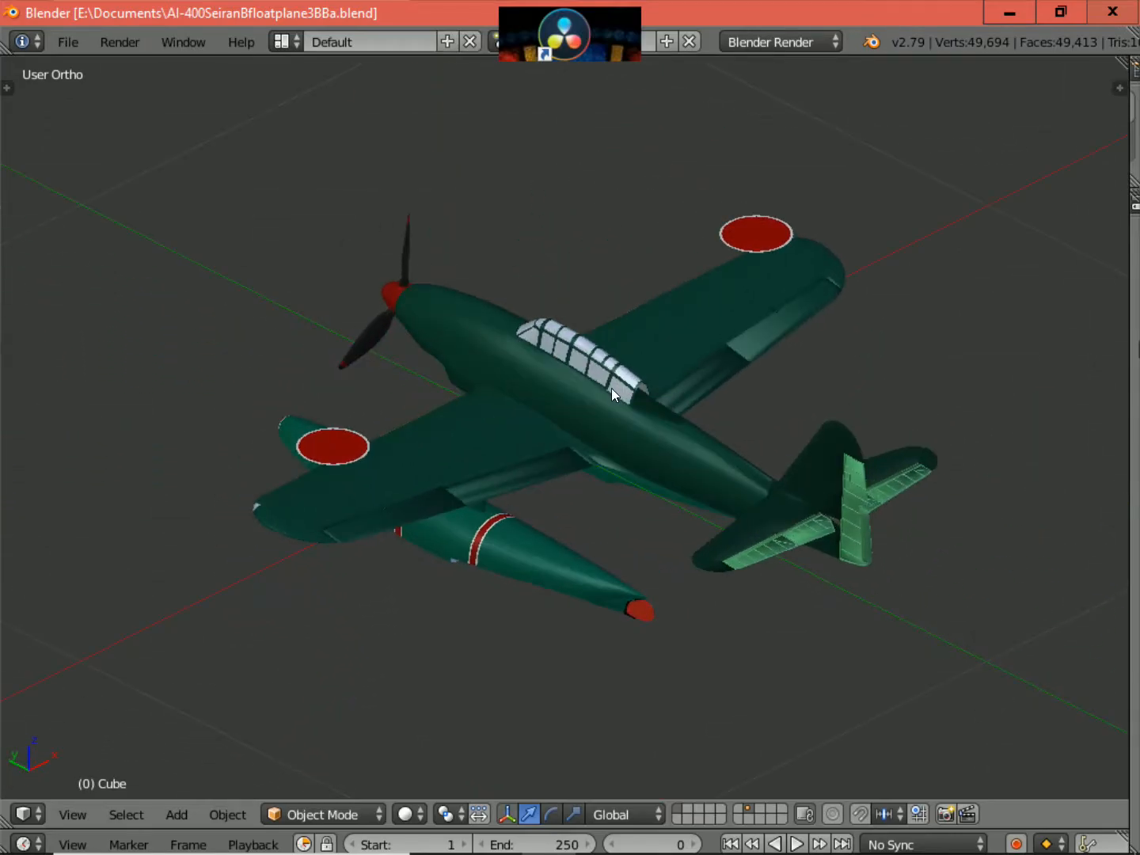
- Inspect the floatplane in top, front and right orthographic views, and look closely at the striped float from the side
key("KP_7")
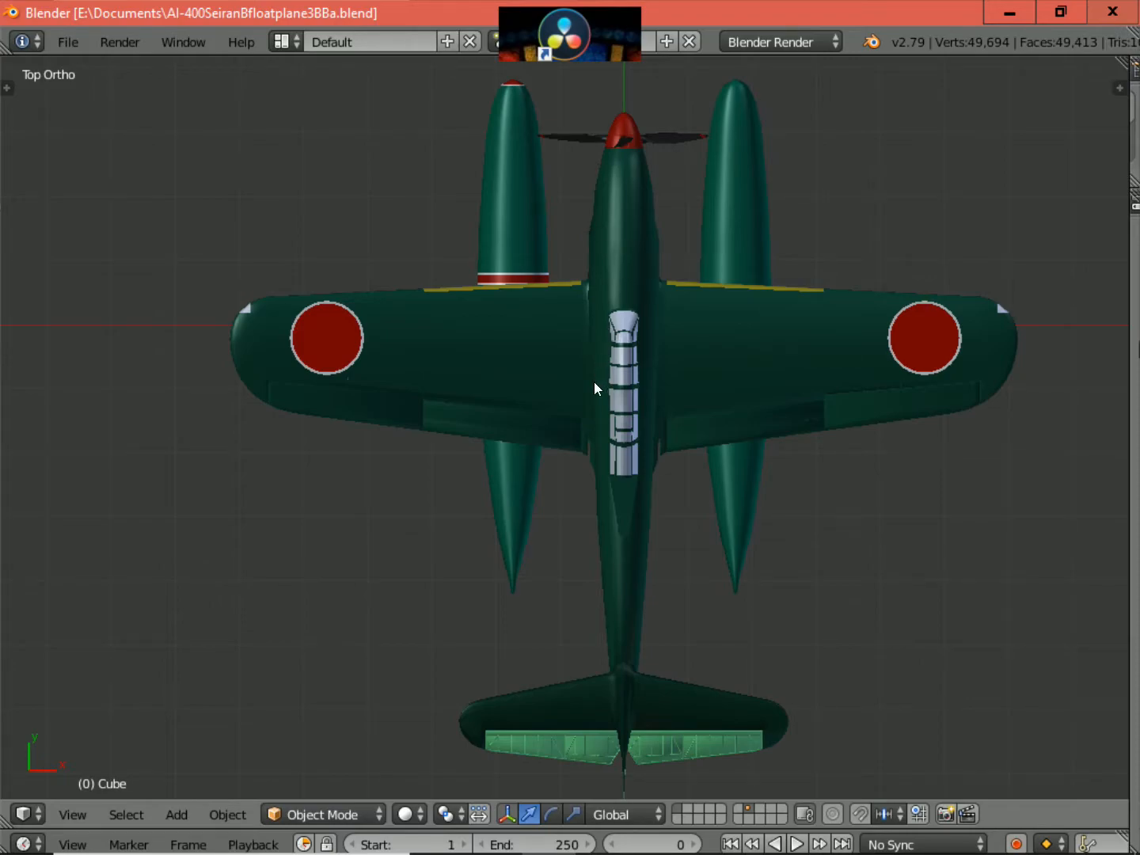
key("KP_1")
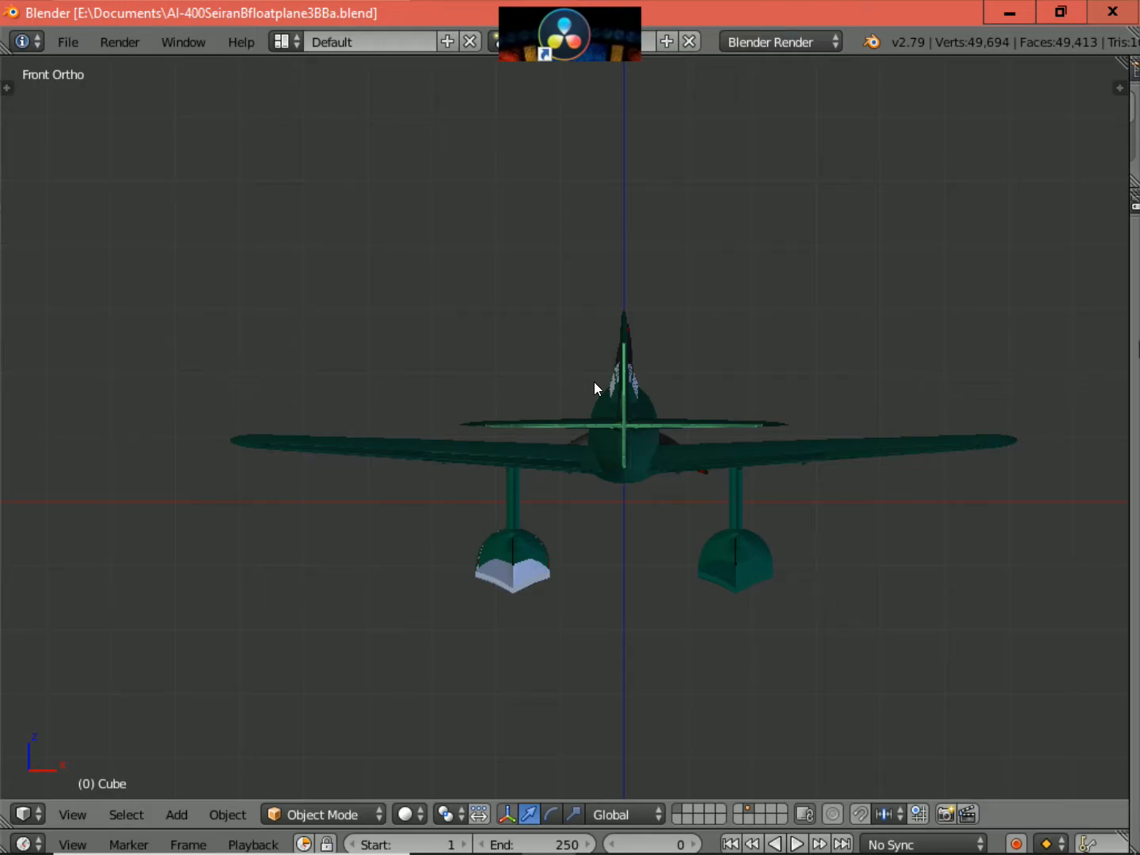
key("KP_3")
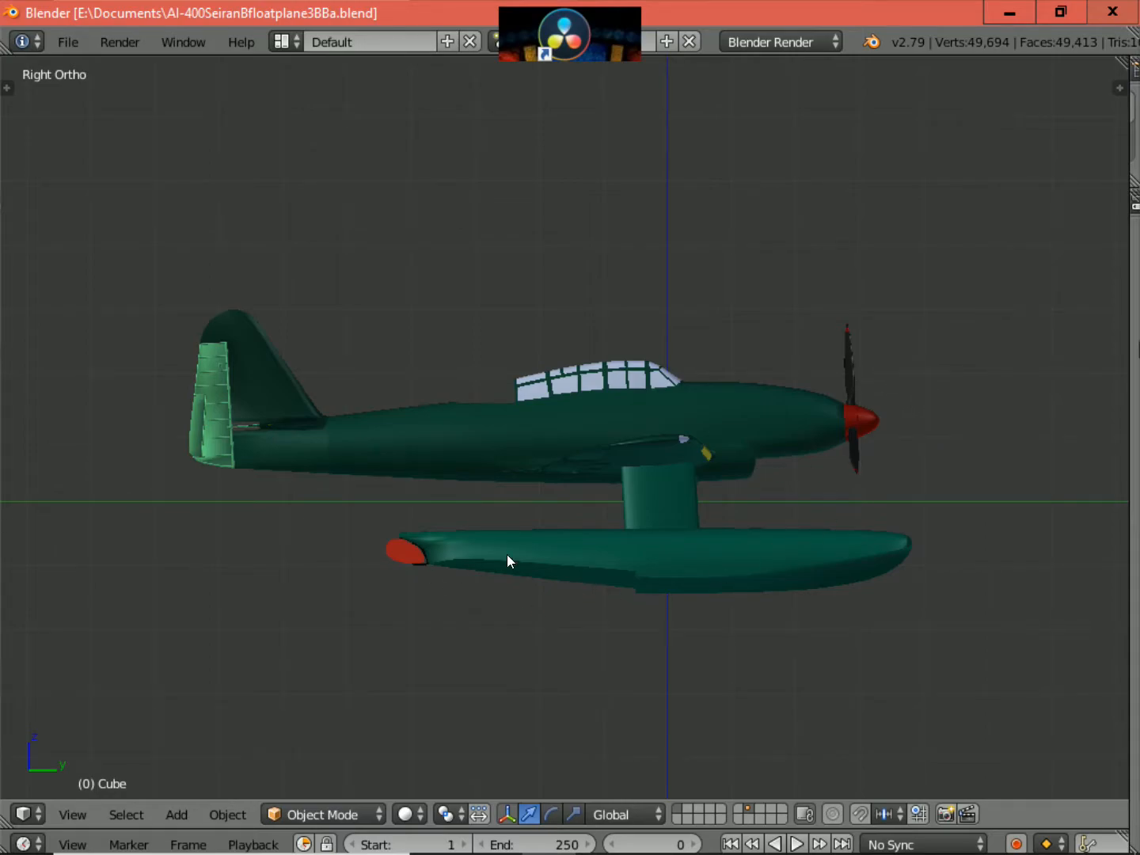
scroll(507, 553, "up", 3)
middle_click_drag(507, 554, 1002, 532)
scroll(496, 481, "up", 1)
scroll(533, 580, "down", 1)
scroll(546, 592, "down", 1)
scroll(721, 576, "up", 2)
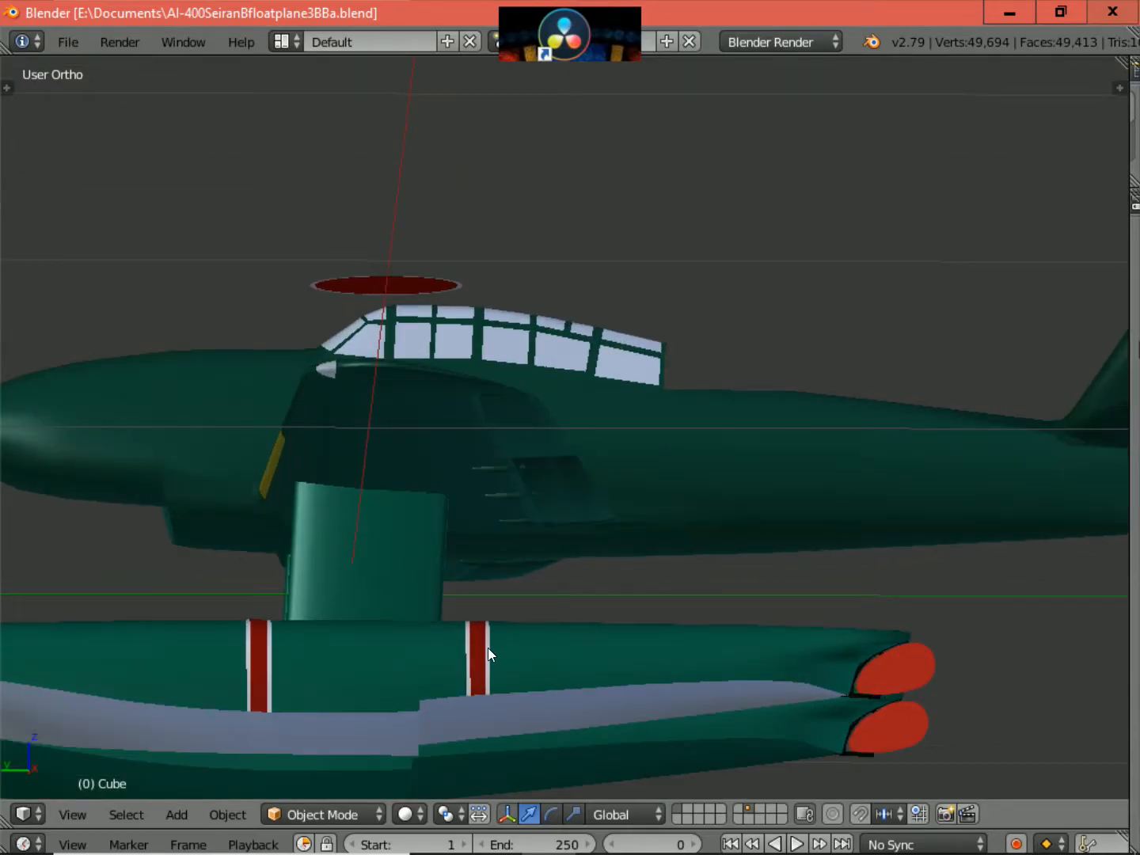
- Examine the floatplane from the side, front and back, and inspect the undersides of its floats and fuselage
scroll(488, 647, "down", 3)
middle_click_drag(469, 650, 674, 685)
key("KP_3")
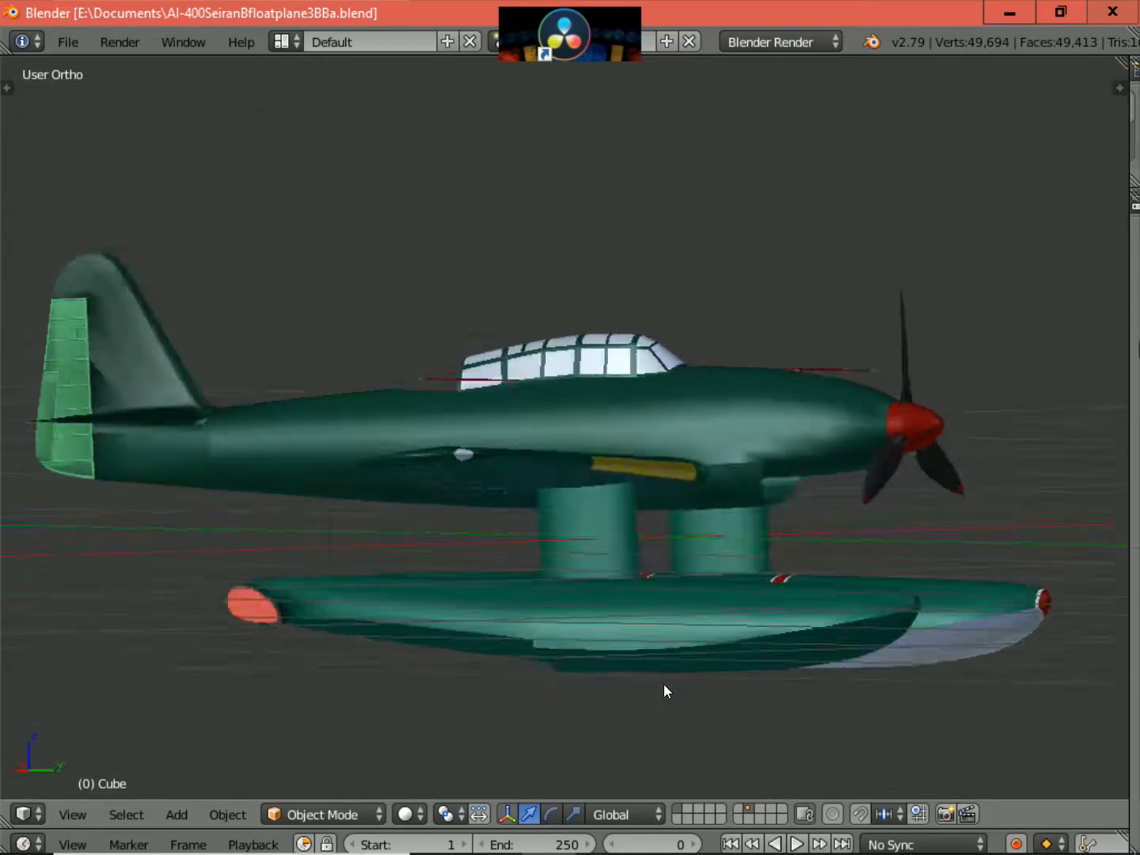
key("KP_1")
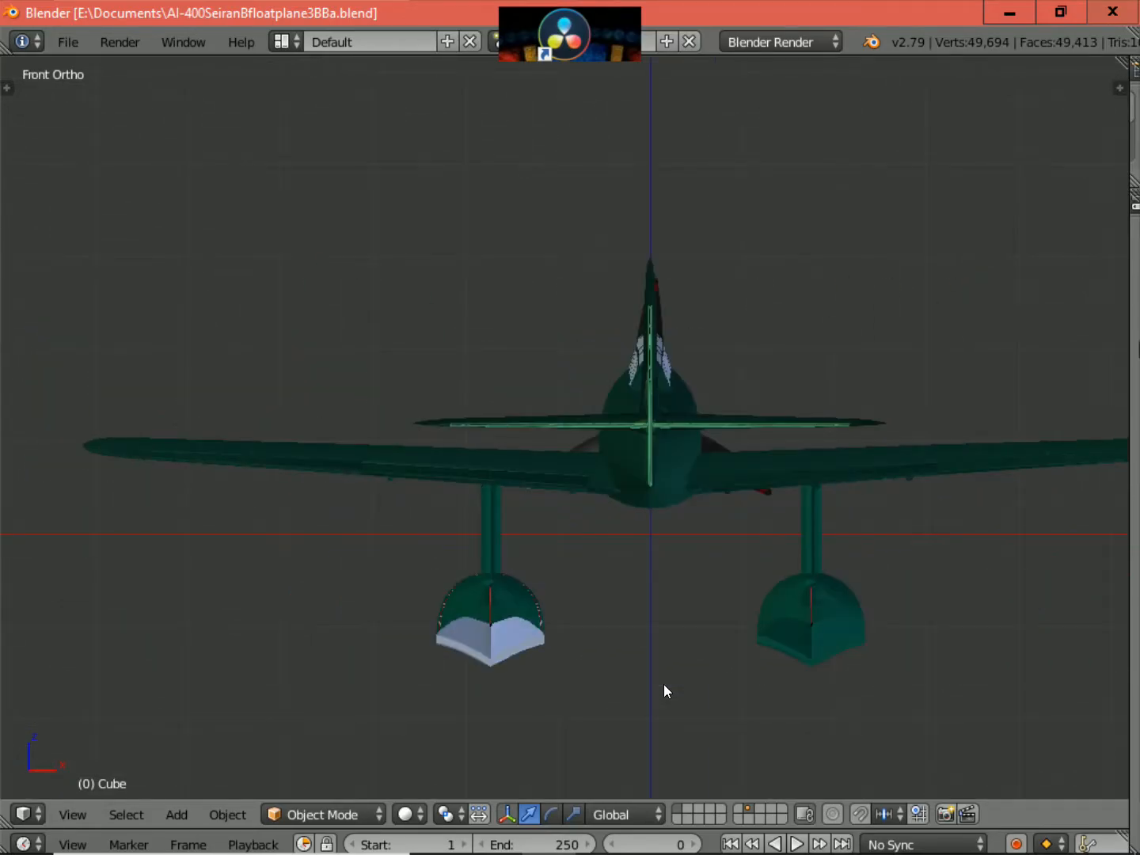
key("ctrl+KP_1")
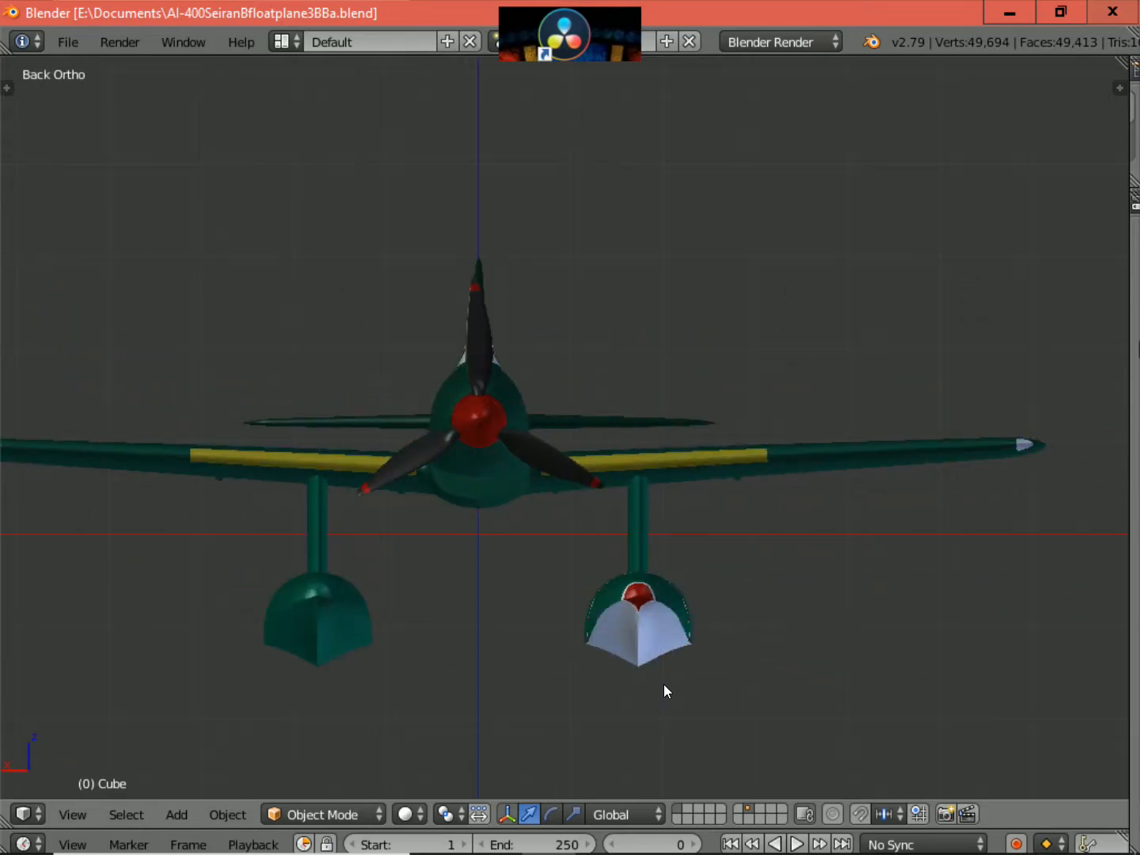
key("ctrl+KP_4")
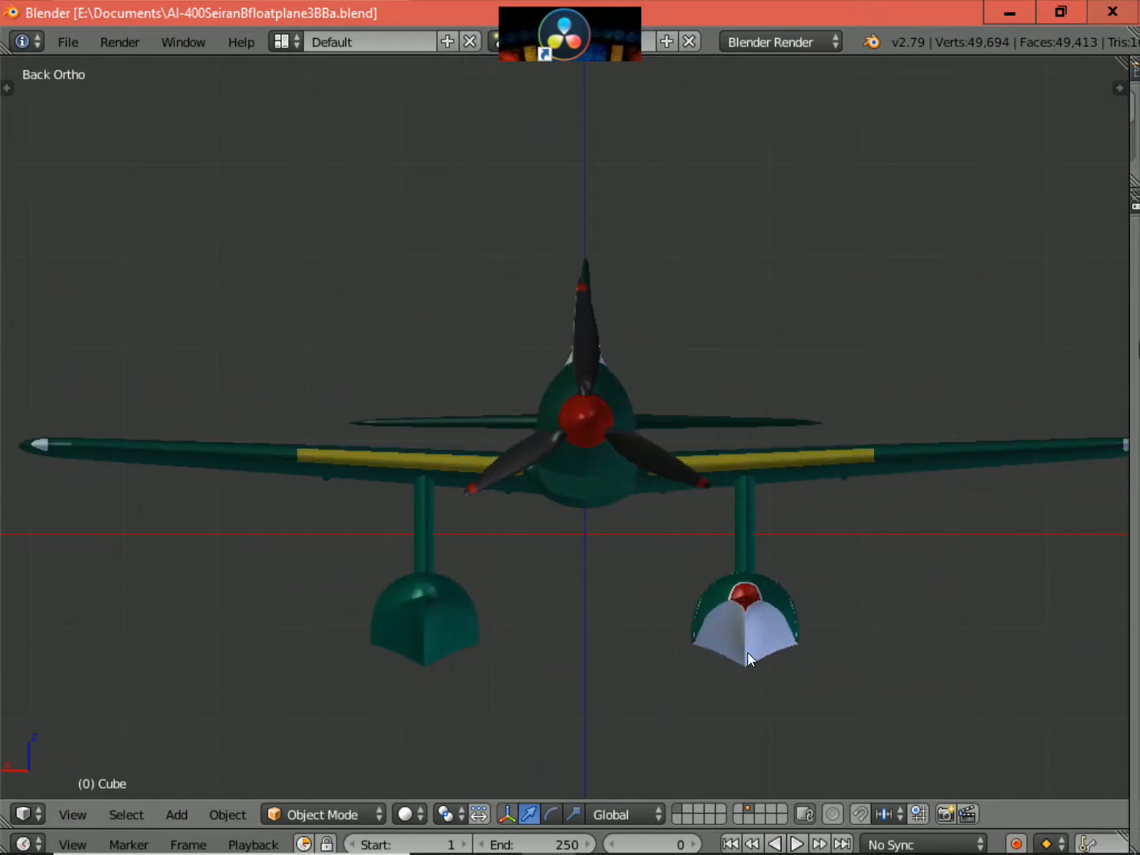
middle_click_drag(606, 641, 537, 478)
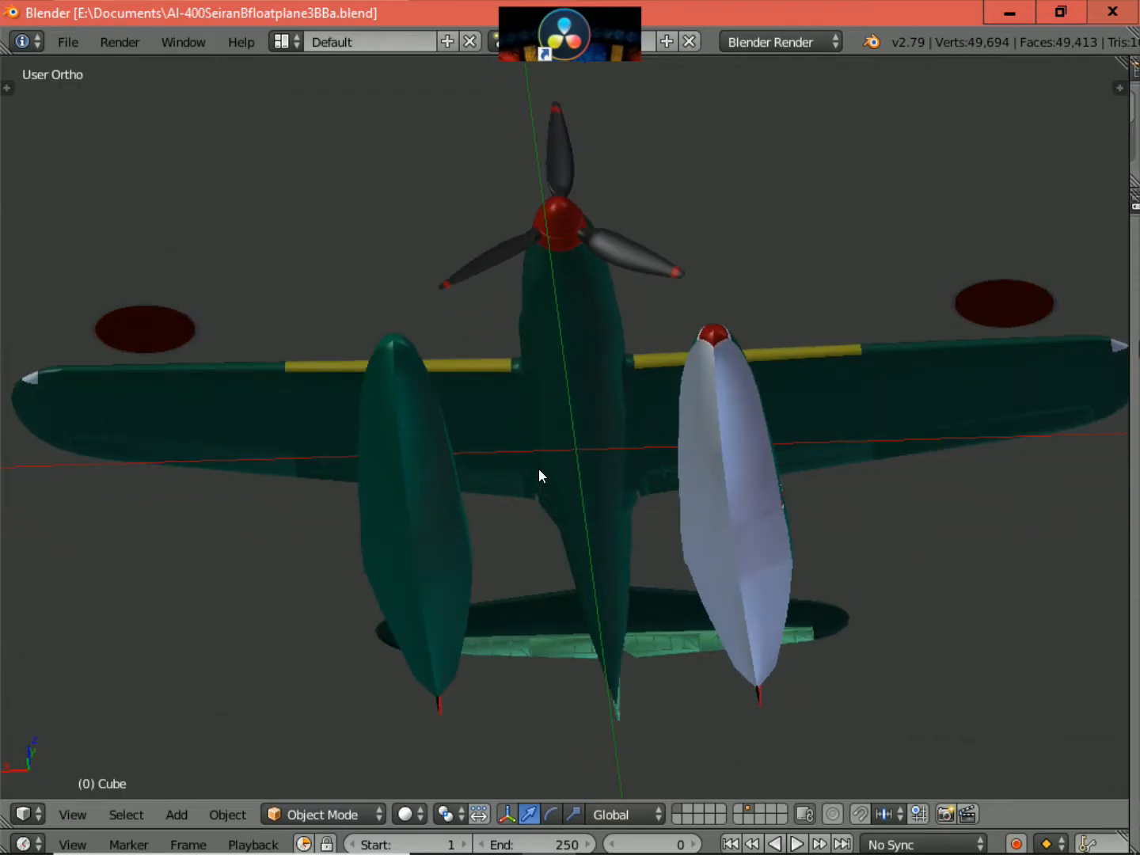
scroll(552, 411, "up", 5)
middle_click_drag(551, 414, 570, 478)
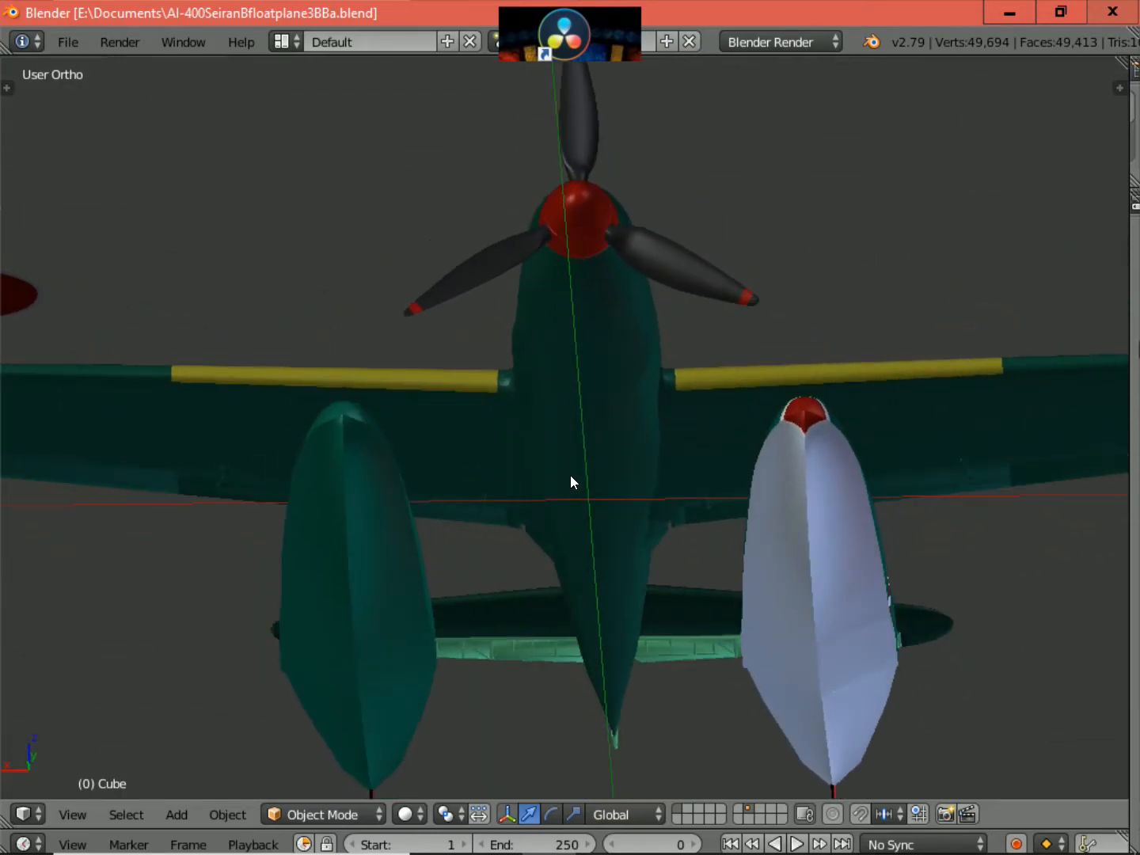
scroll(567, 472, "up", 3)
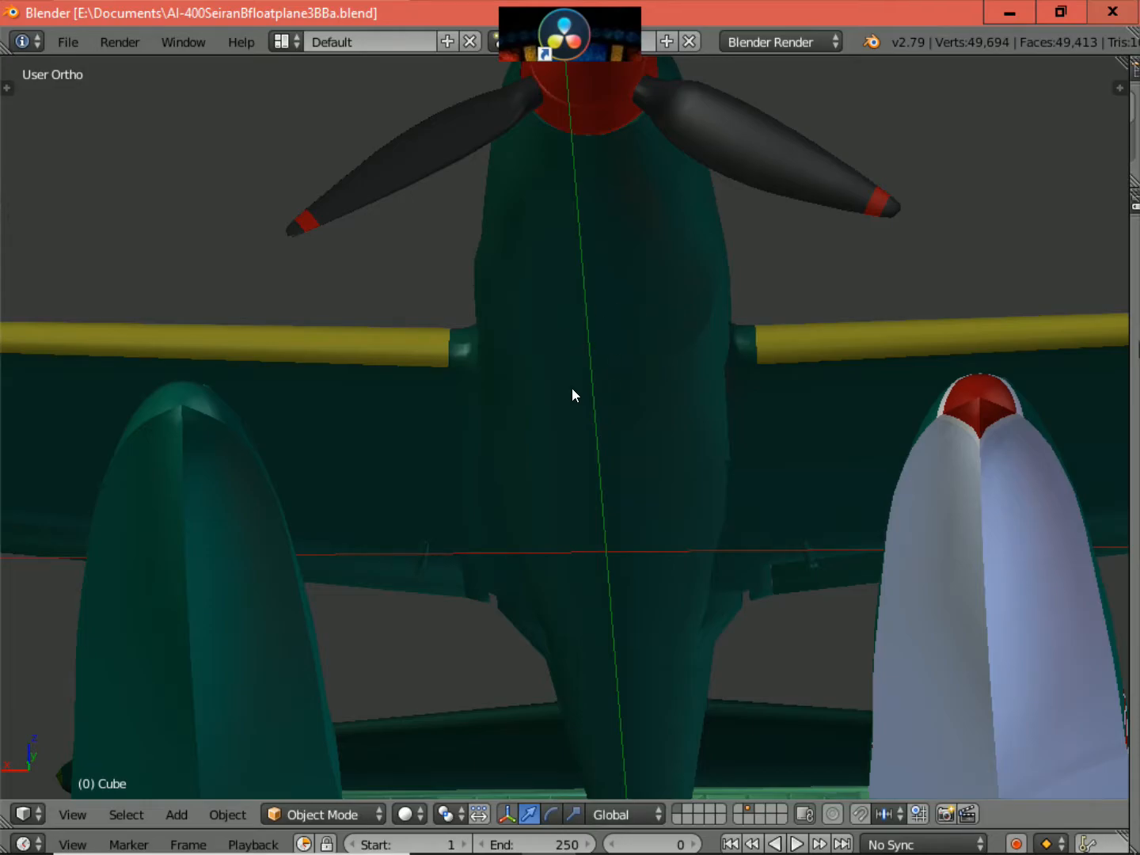
- Inspect the underside of the wing up close, focusing on the flap and its three hinge fairings
scroll(573, 389, "down", 1)
middle_click_drag(574, 389, 135, 425)
scroll(594, 485, "down", 3)
scroll(379, 496, "up", 5)
middle_click_drag(380, 489, 694, 467)
scroll(694, 467, "up", 1)
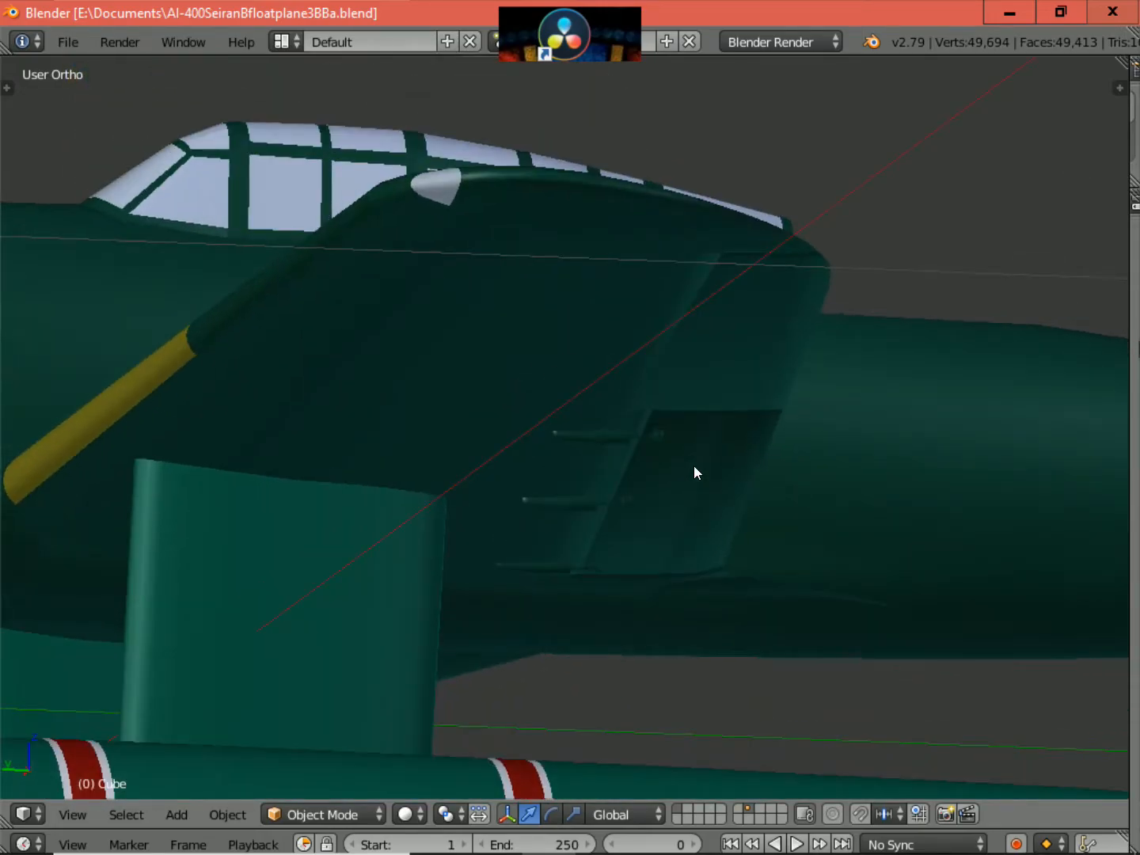
scroll(686, 465, "up", 3)
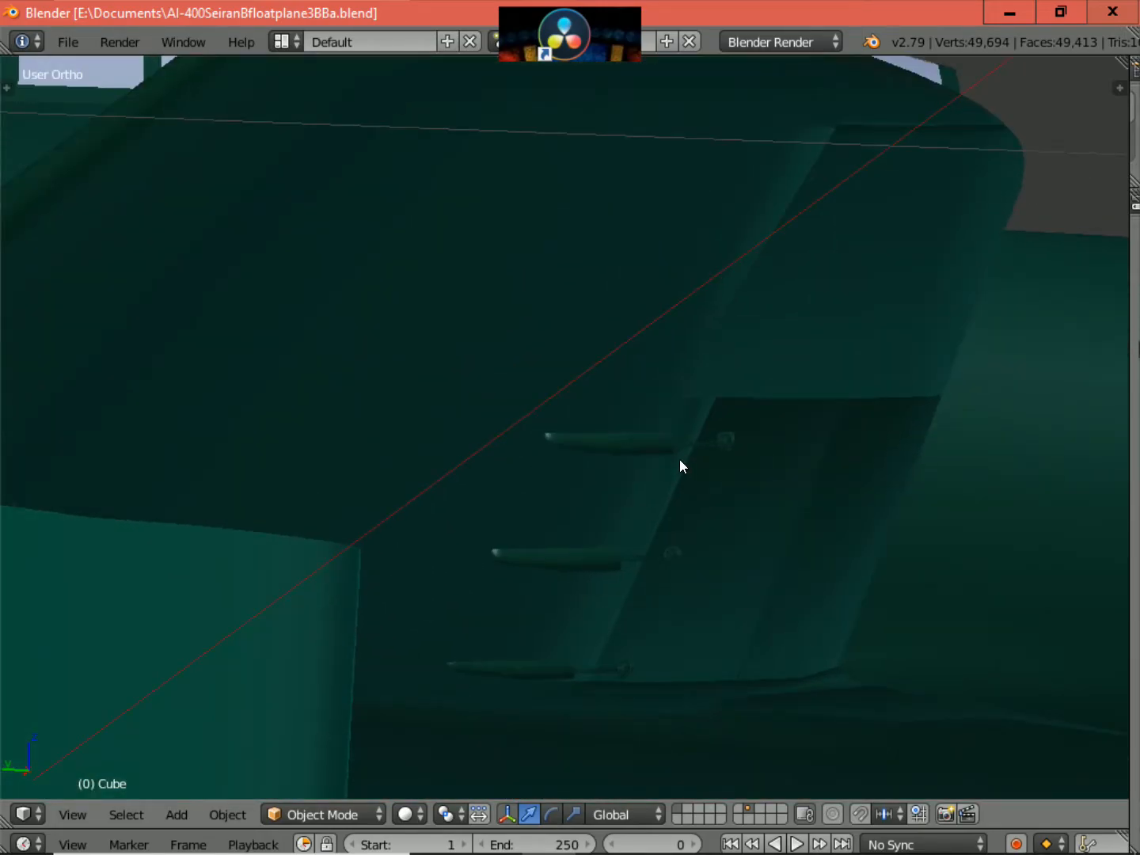
scroll(679, 459, "down", 5)
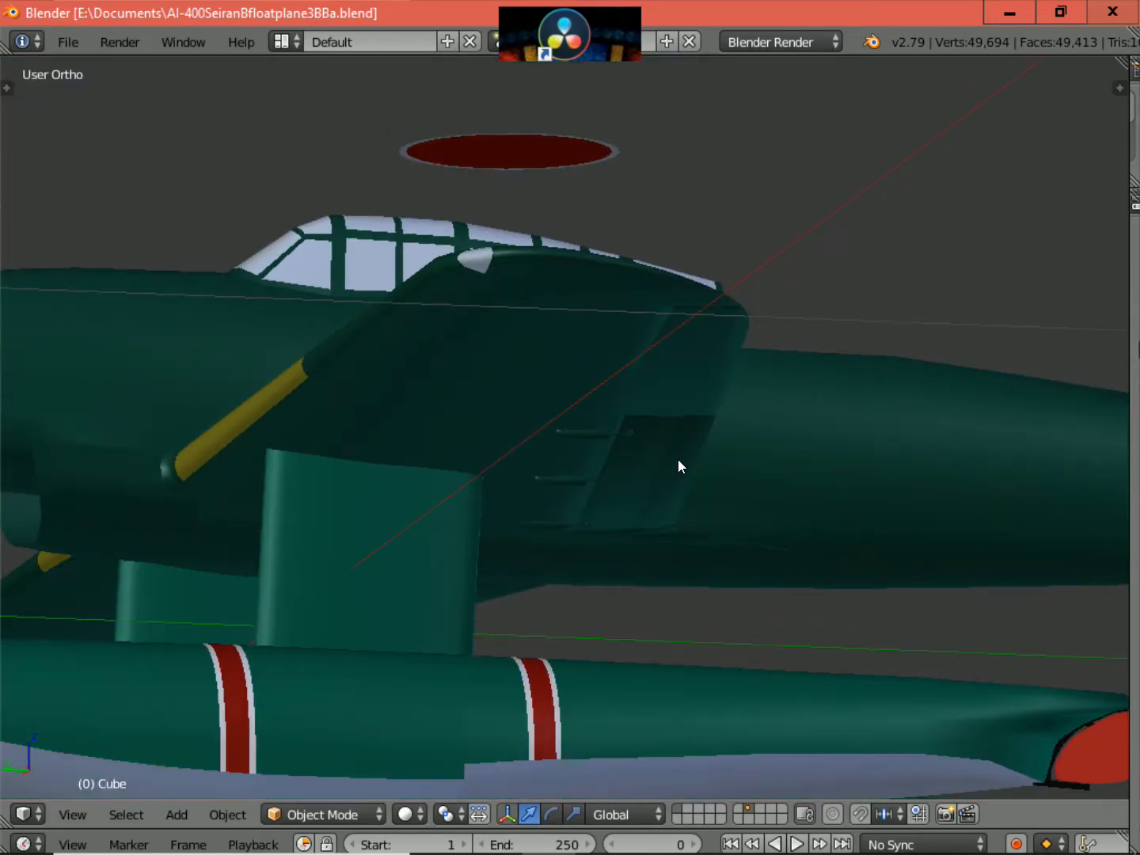
- Review the complete floatplane in an angled view and in front orthographic view
middle_click_drag(678, 460, 759, 476)
scroll(771, 520, "down", 3)
key("Right")
middle_click_drag(688, 459, 680, 515)
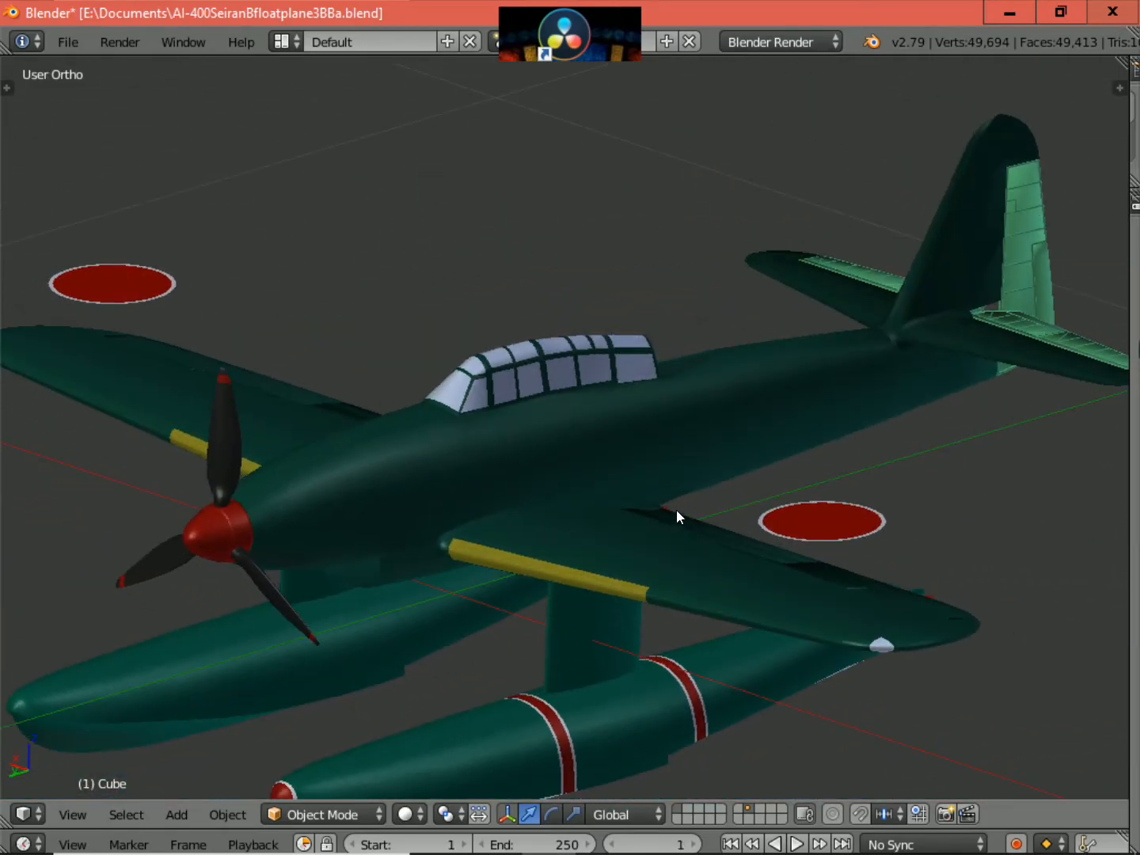
scroll(593, 523, "down", 4)
middle_click_drag(594, 523, 555, 511)
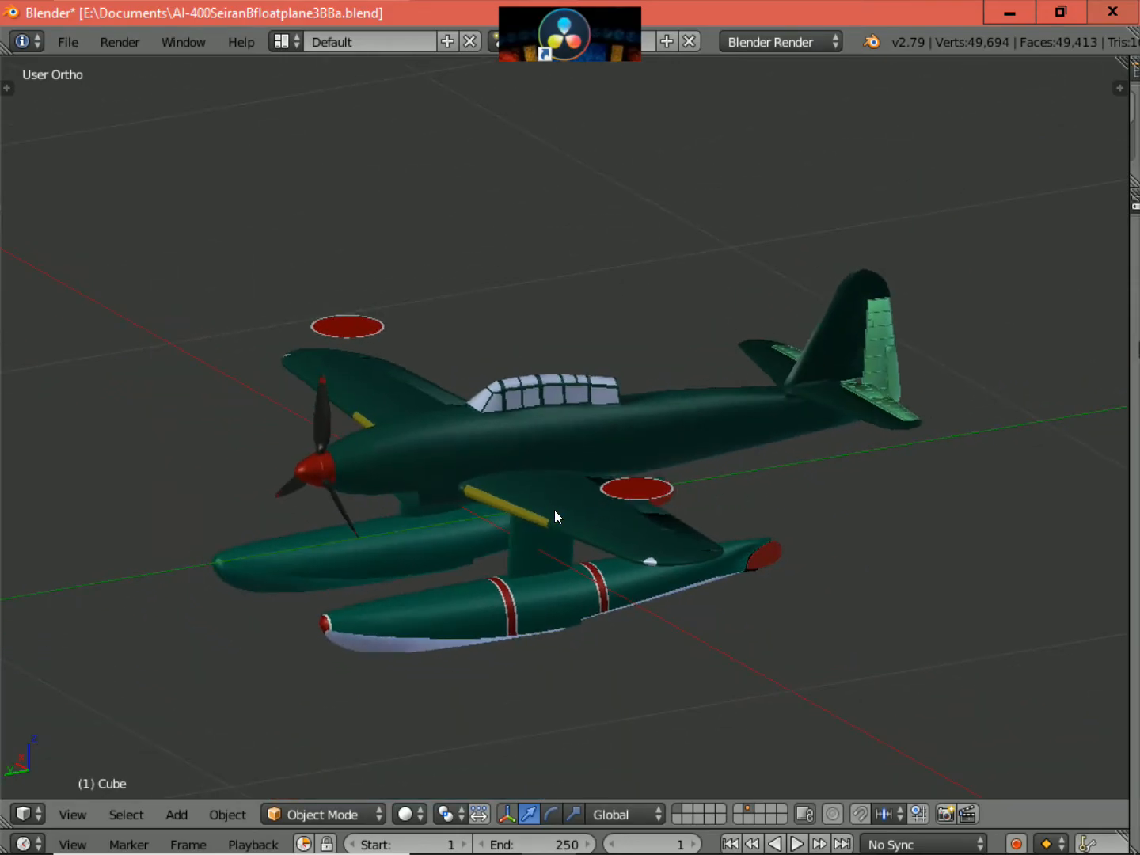
key("KP_1")
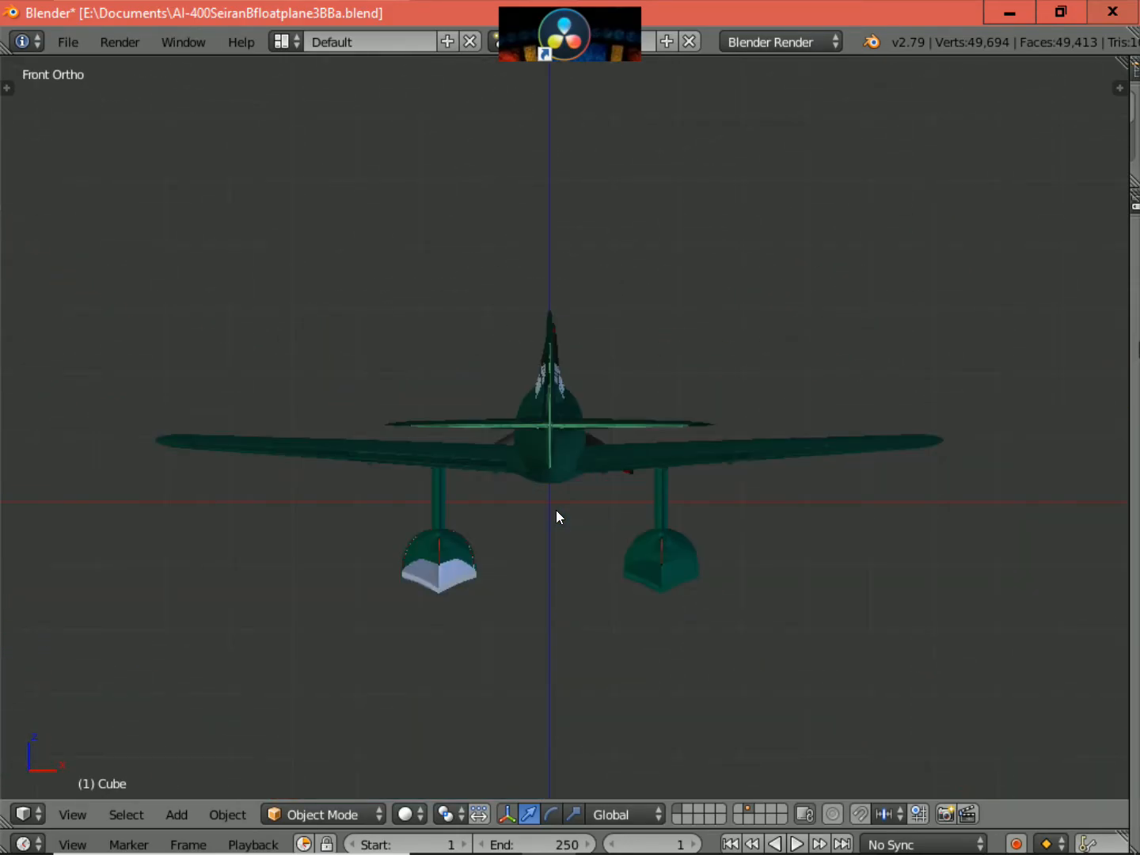
- Inspect the floatplane in right orthographic view and from an angled view above its tail
key("KP_3")
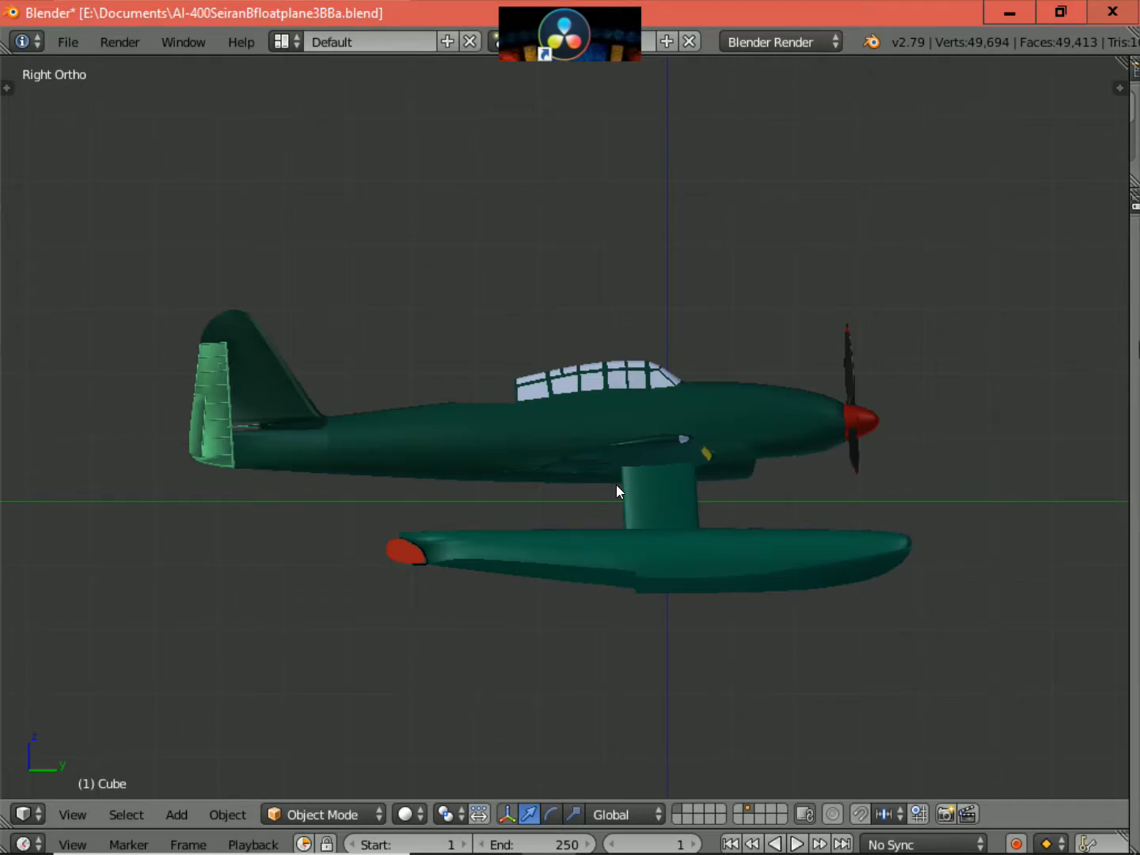
scroll(473, 488, "up", 2)
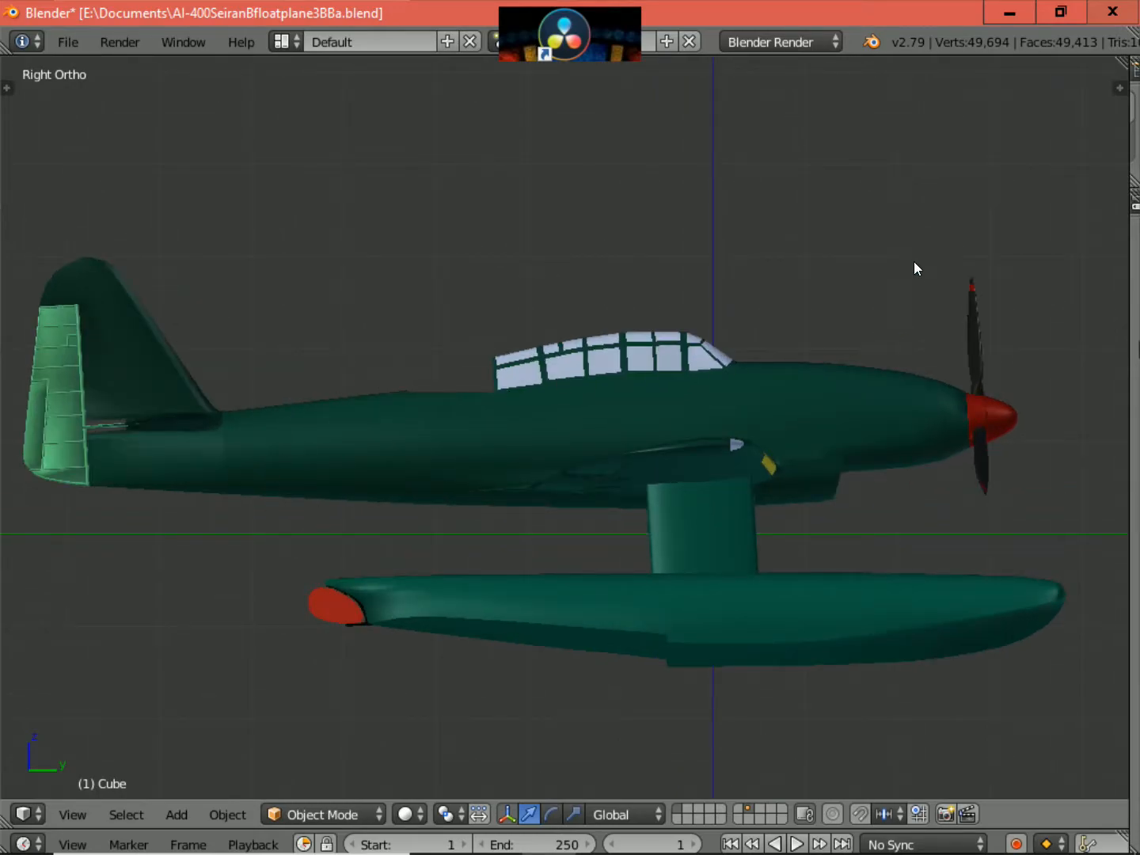
scroll(921, 328, "down", 2)
scroll(920, 328, "up", 1)
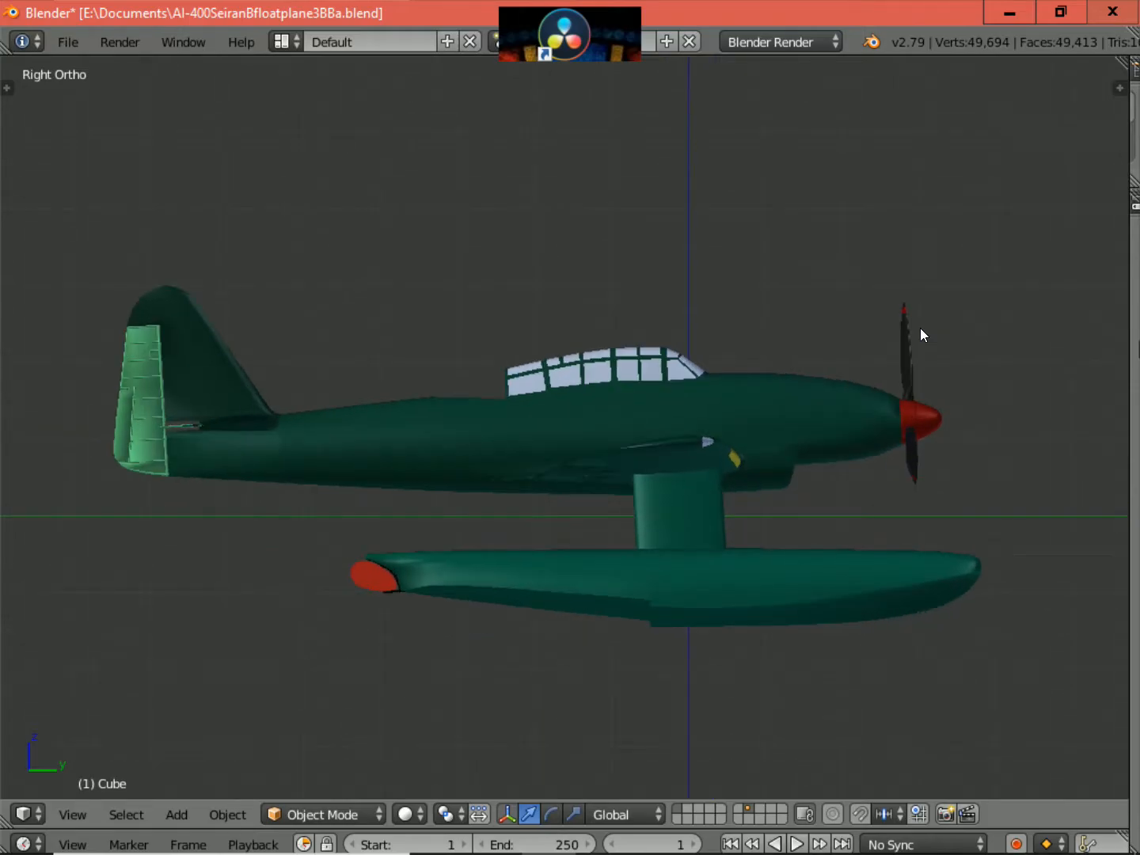
middle_click_drag(998, 317, 329, 403)
scroll(873, 398, "down", 3)
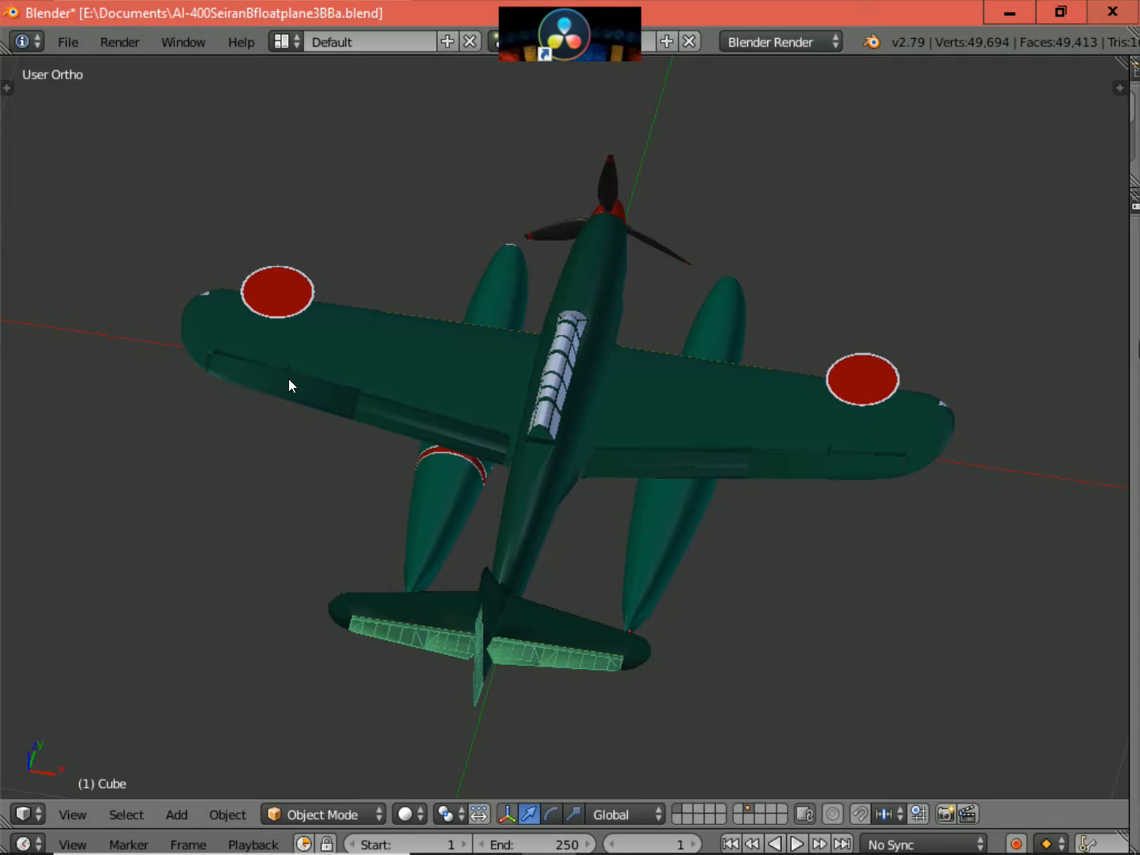
- Examine the floatplane in top orthographic view, then from behind at a lower angle
key("KP_7")
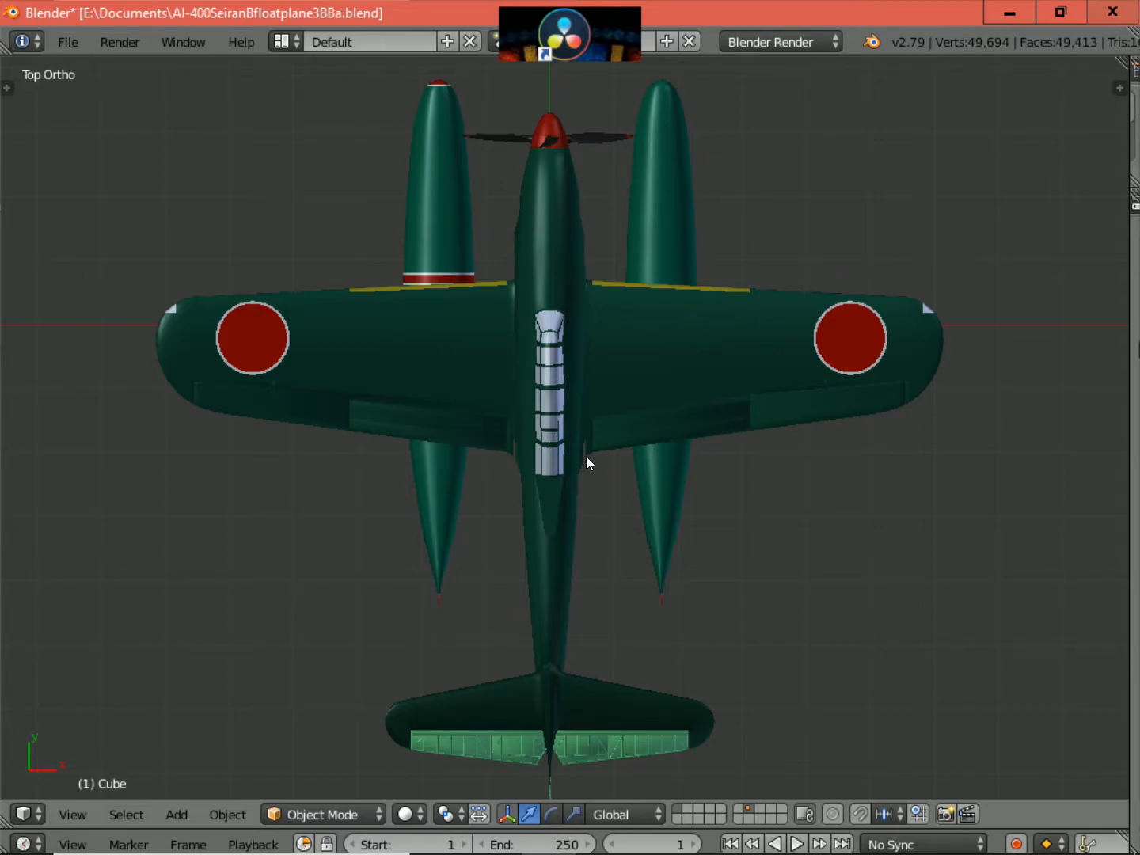
key("Down")
scroll(584, 456, "down", 1)
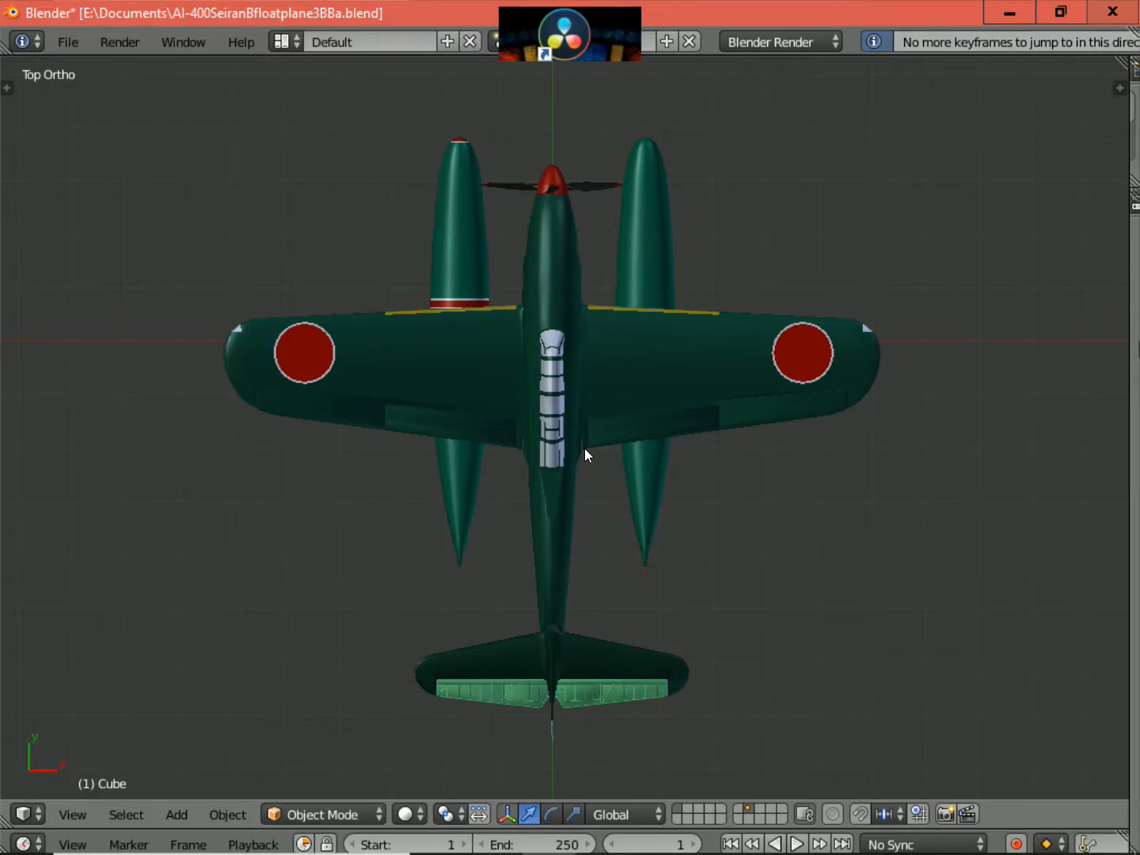
scroll(585, 448, "down", 1)
scroll(585, 448, "up", 2)
scroll(585, 448, "down", 1)
scroll(584, 448, "up", 1)
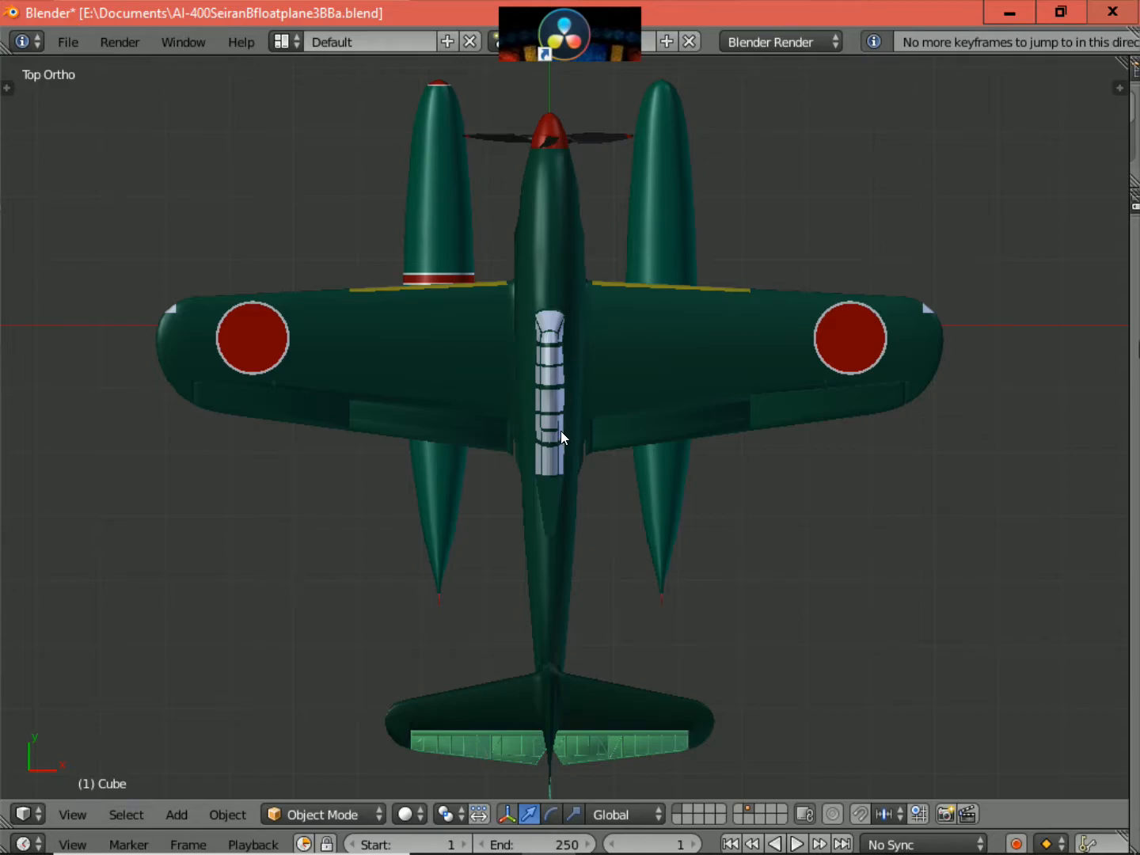
scroll(559, 431, "down", 2)
middle_click_drag(559, 431, 654, 298)
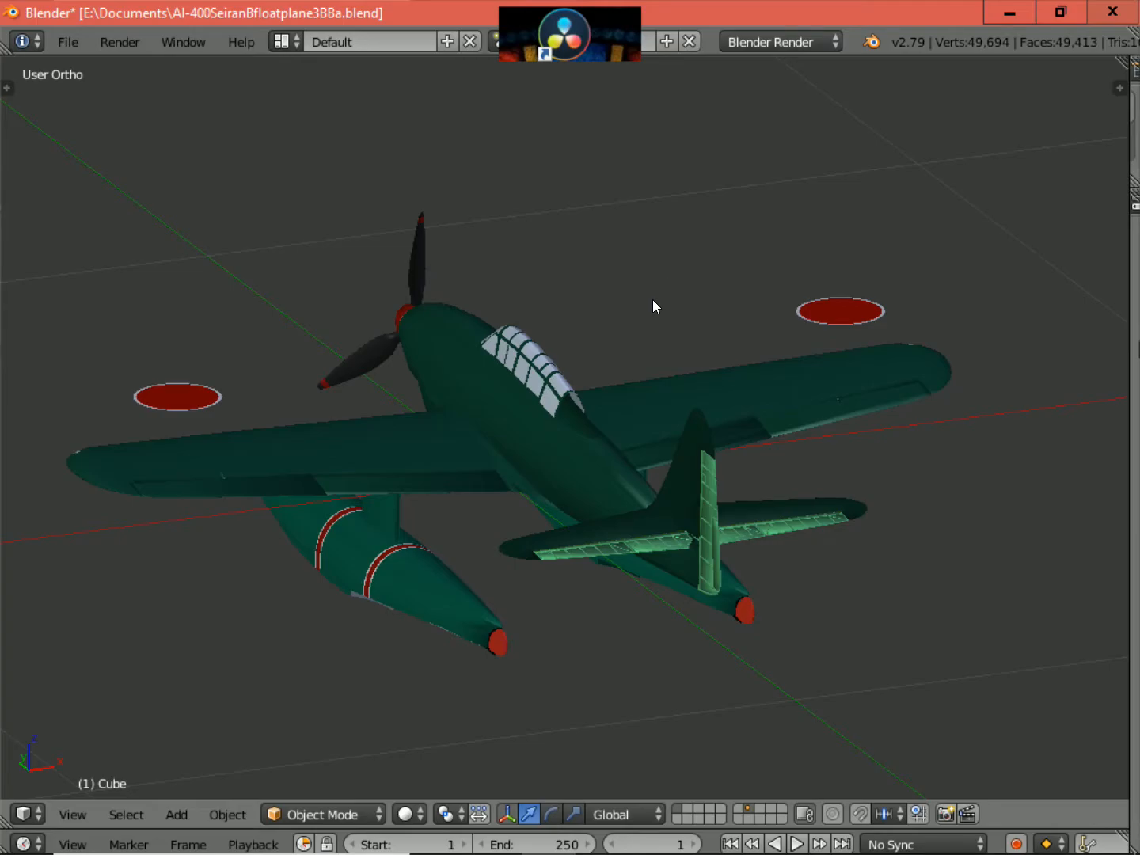
- Compare the floatplane's right and top orthographic views, and finish on an angled view of the whole aircraft
key("KP_3")
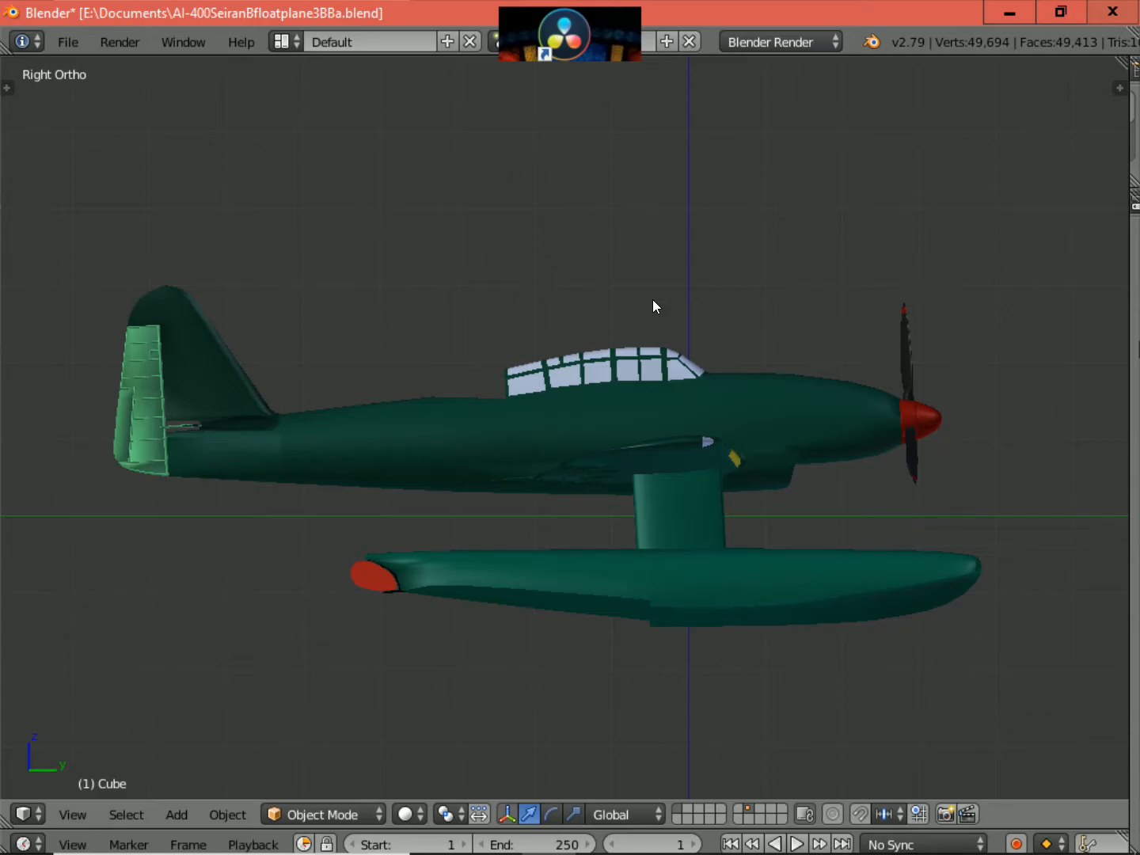
key("KP_7")
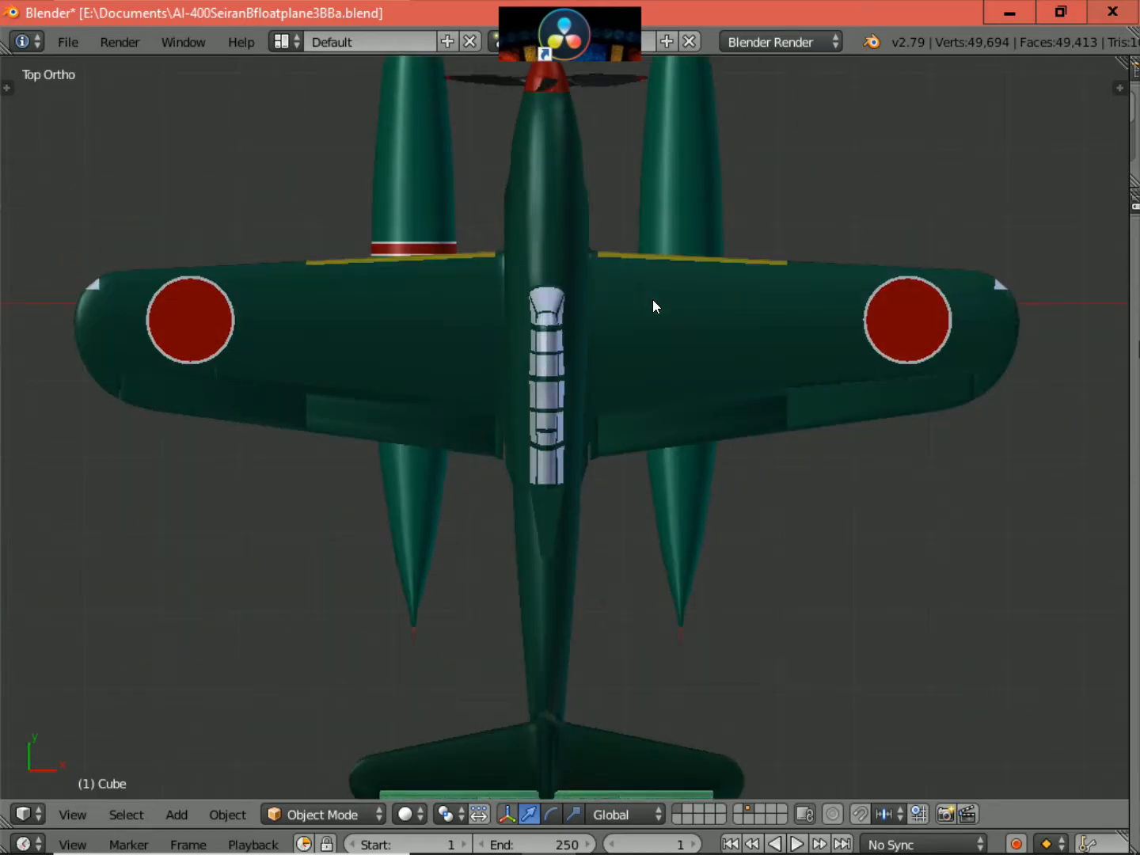
scroll(767, 37, "down", 2)
scroll(573, 293, "down", 2)
middle_click_drag(575, 292, 759, 156)
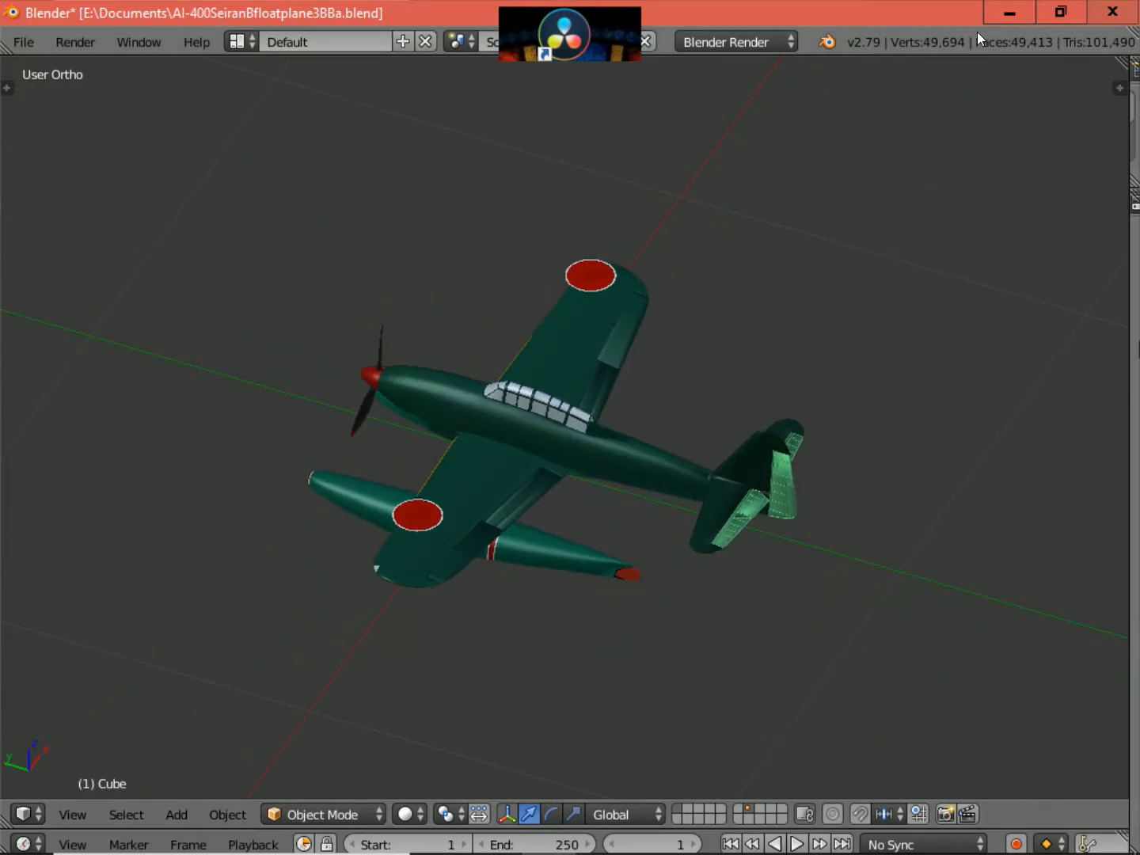
- Minimize Blender, switch to Microsoft Edge and open the Subscriptions feed on the War Thunder Live site
left_click(988, 12)
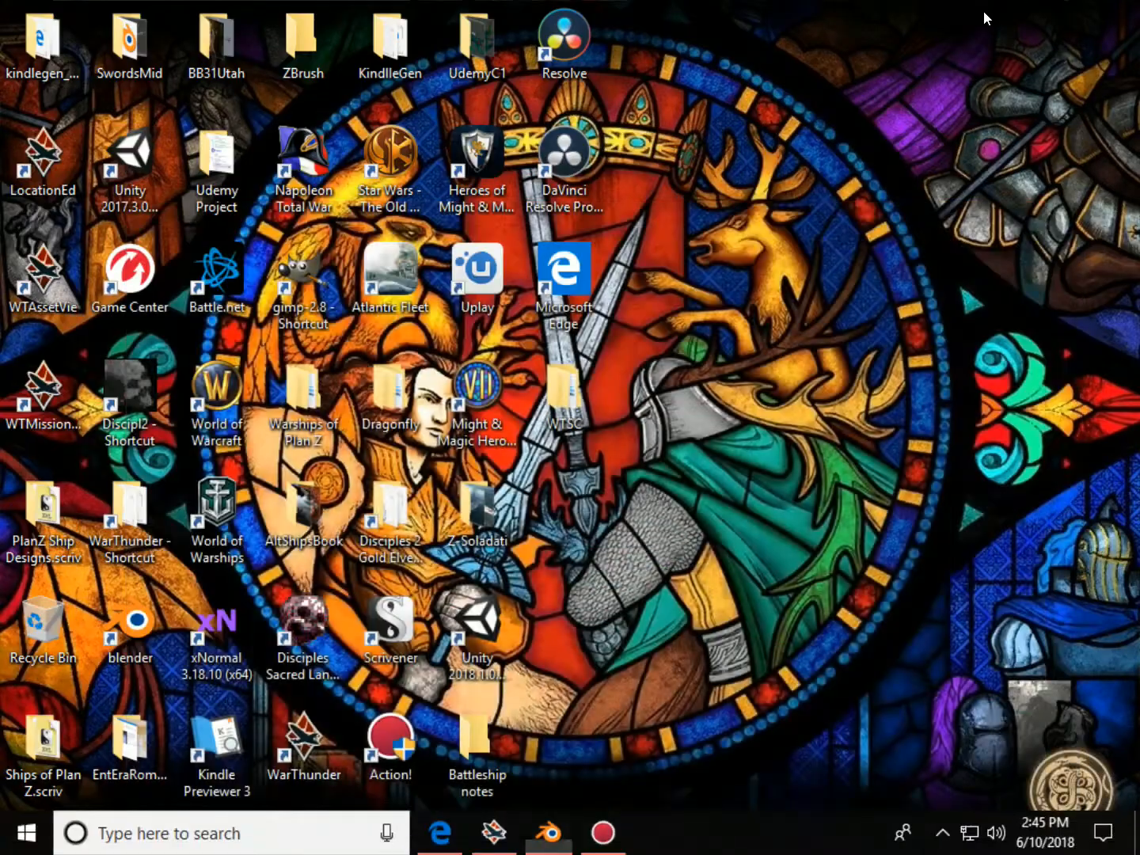
left_click(441, 833)
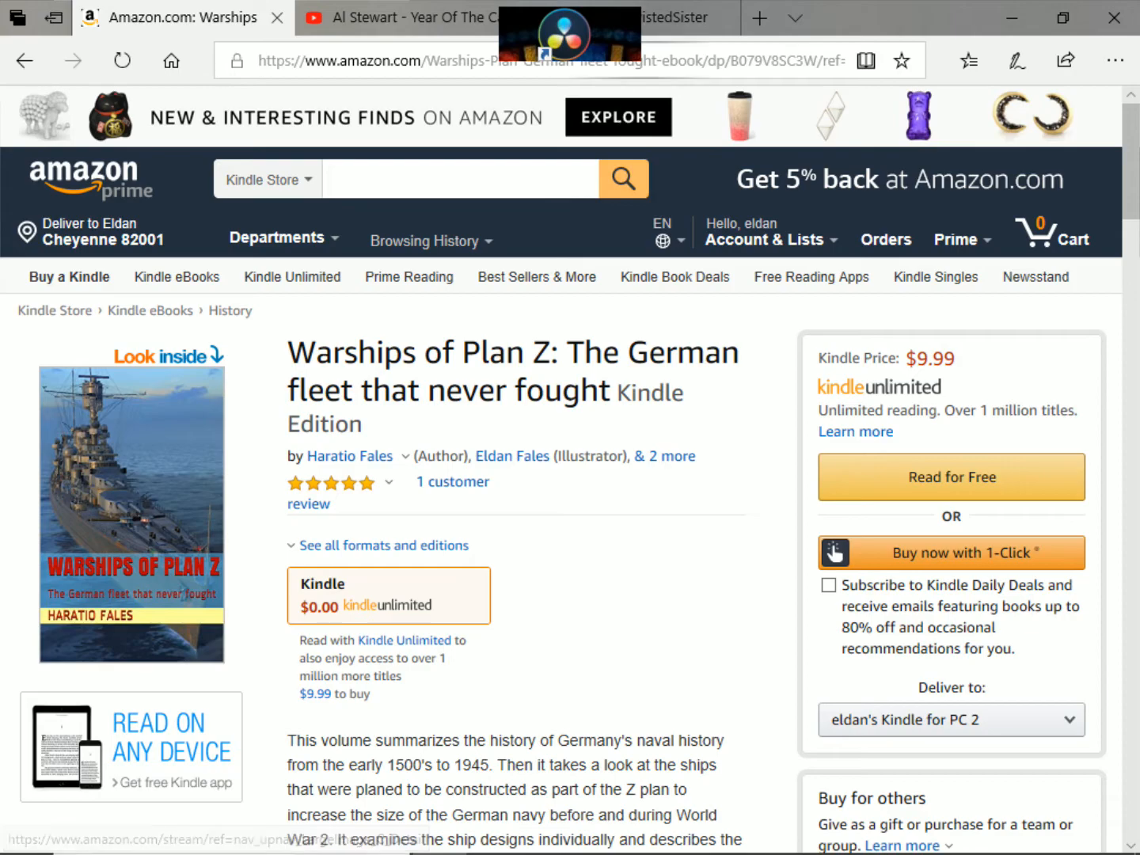
left_click(665, 28)
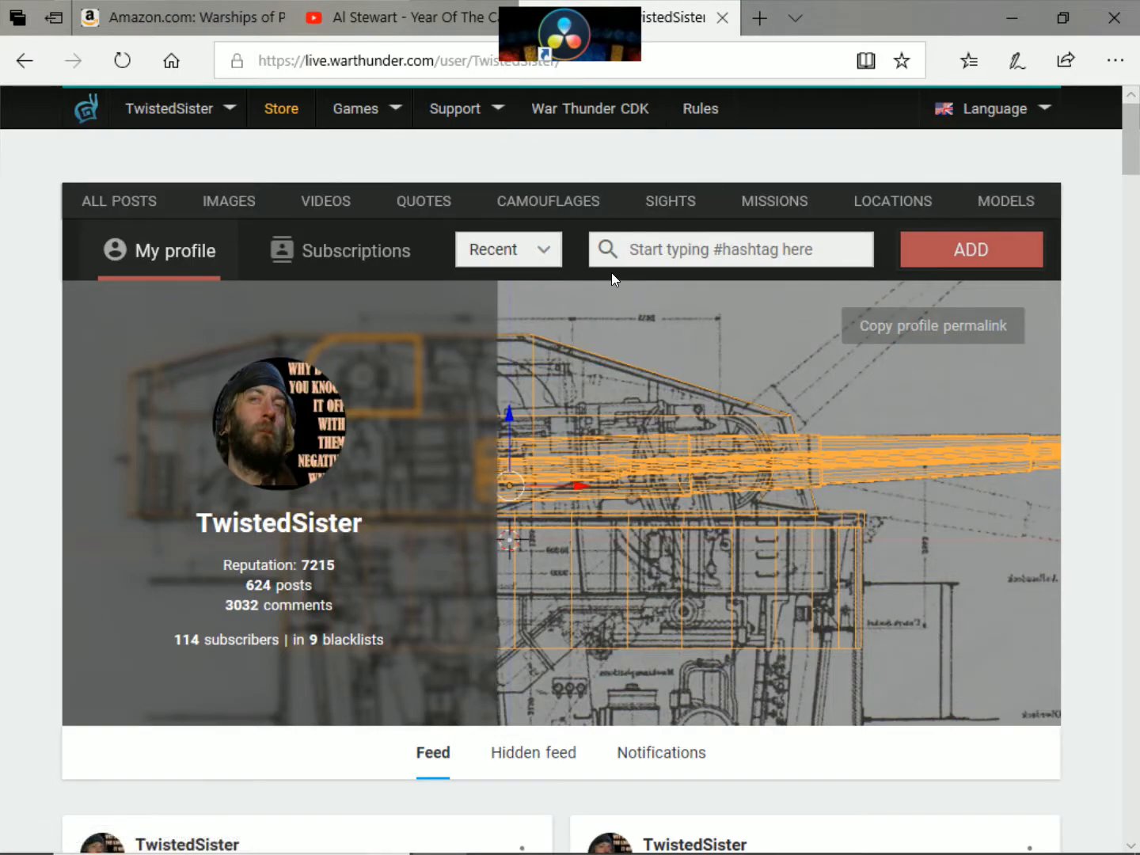
left_click(231, 235)
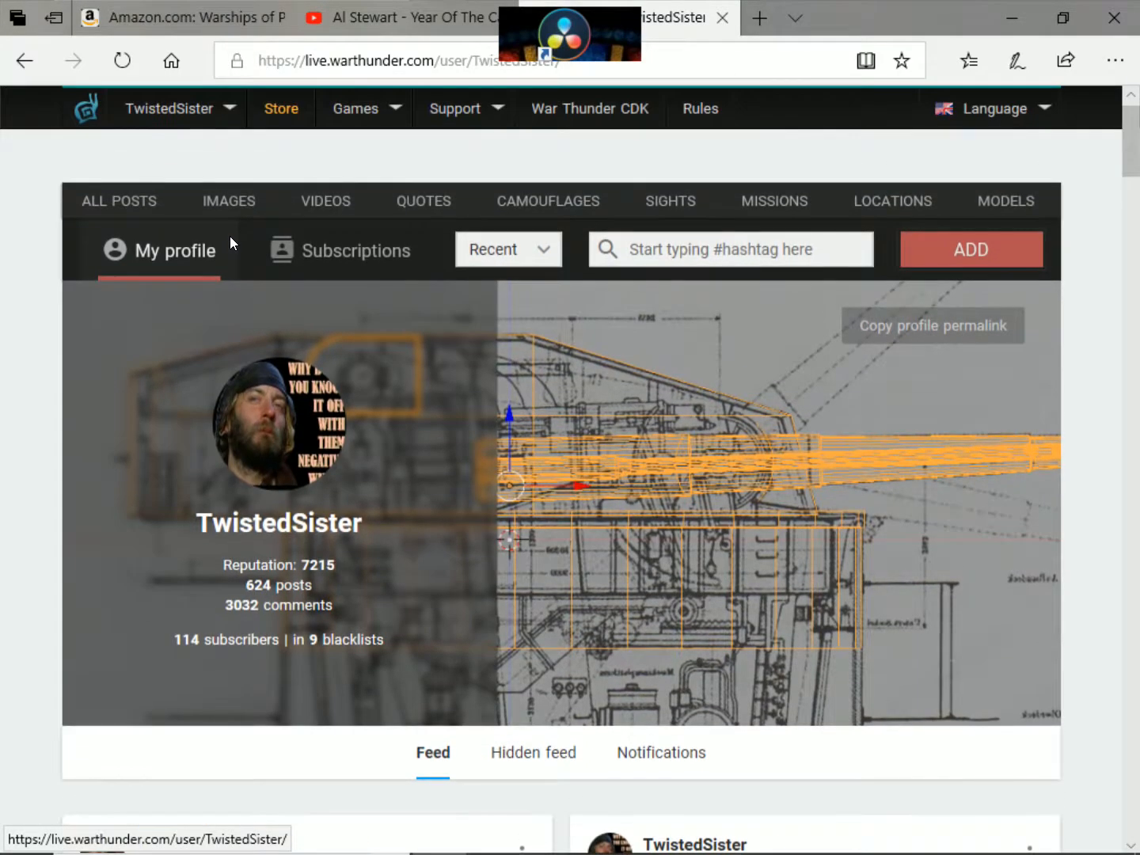
left_click(299, 253)
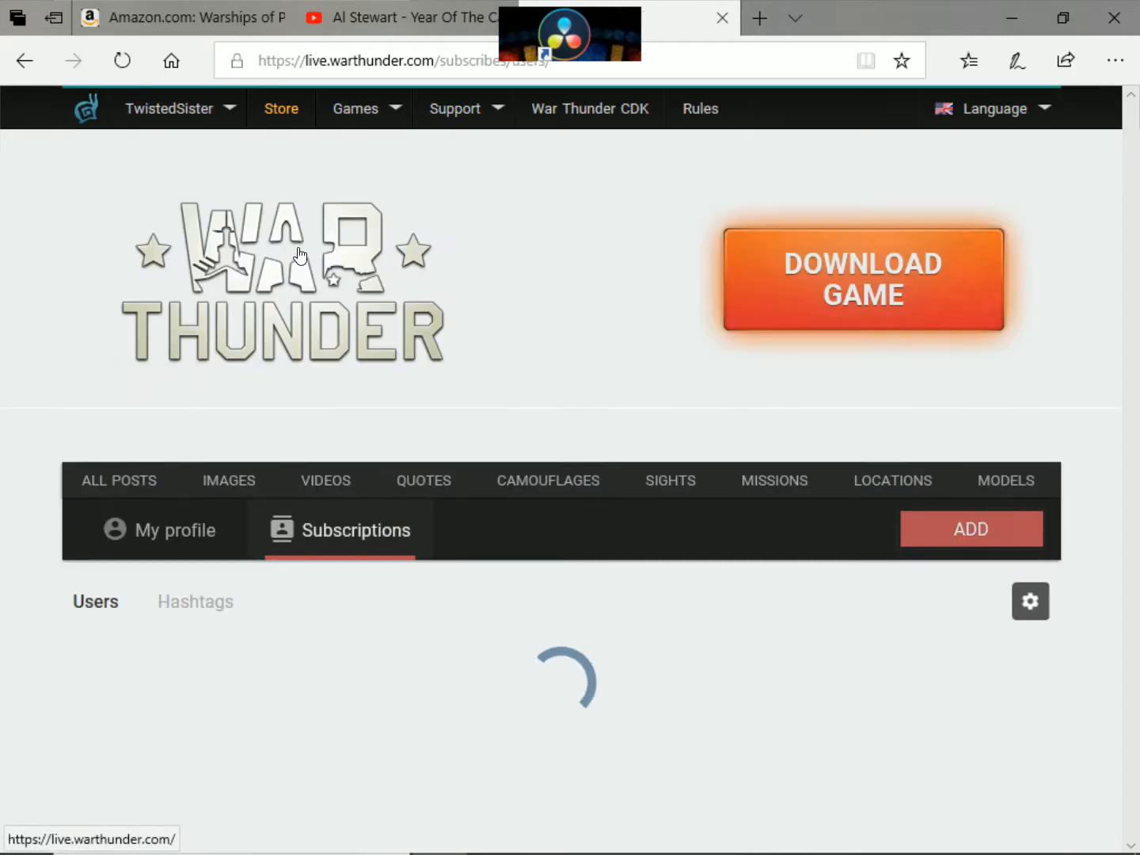
scroll(316, 266, "down", 3)
scroll(317, 266, "down", 2)
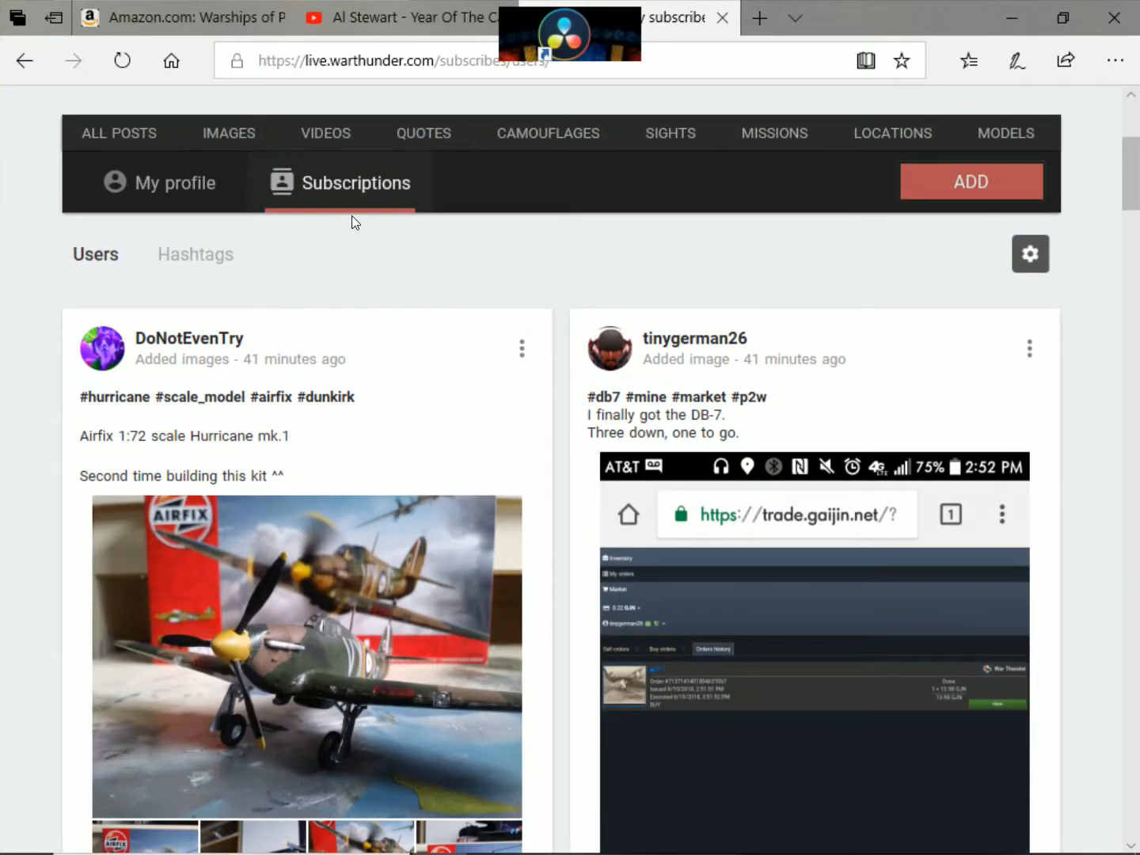
left_click(361, 192)
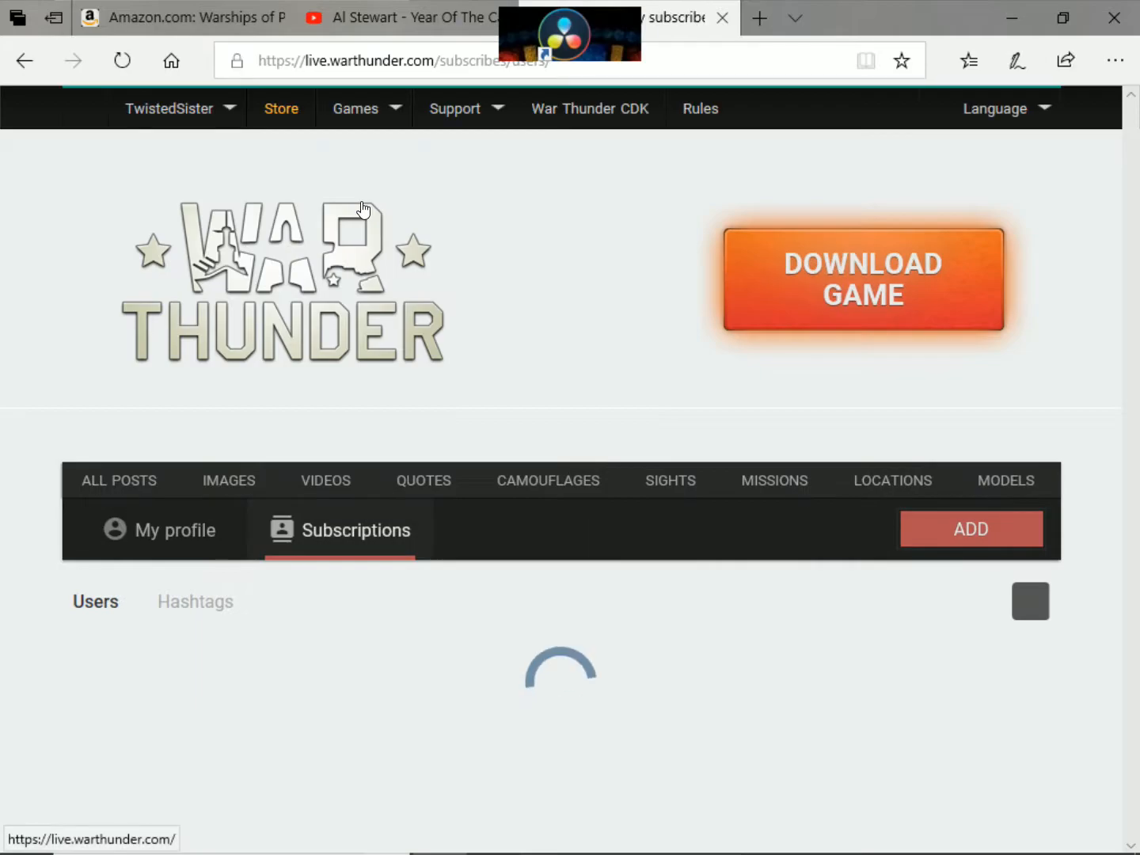
- Browse the subscriptions feed for the post with the dark green German floatplane model and open it
scroll(363, 208, "down", 15)
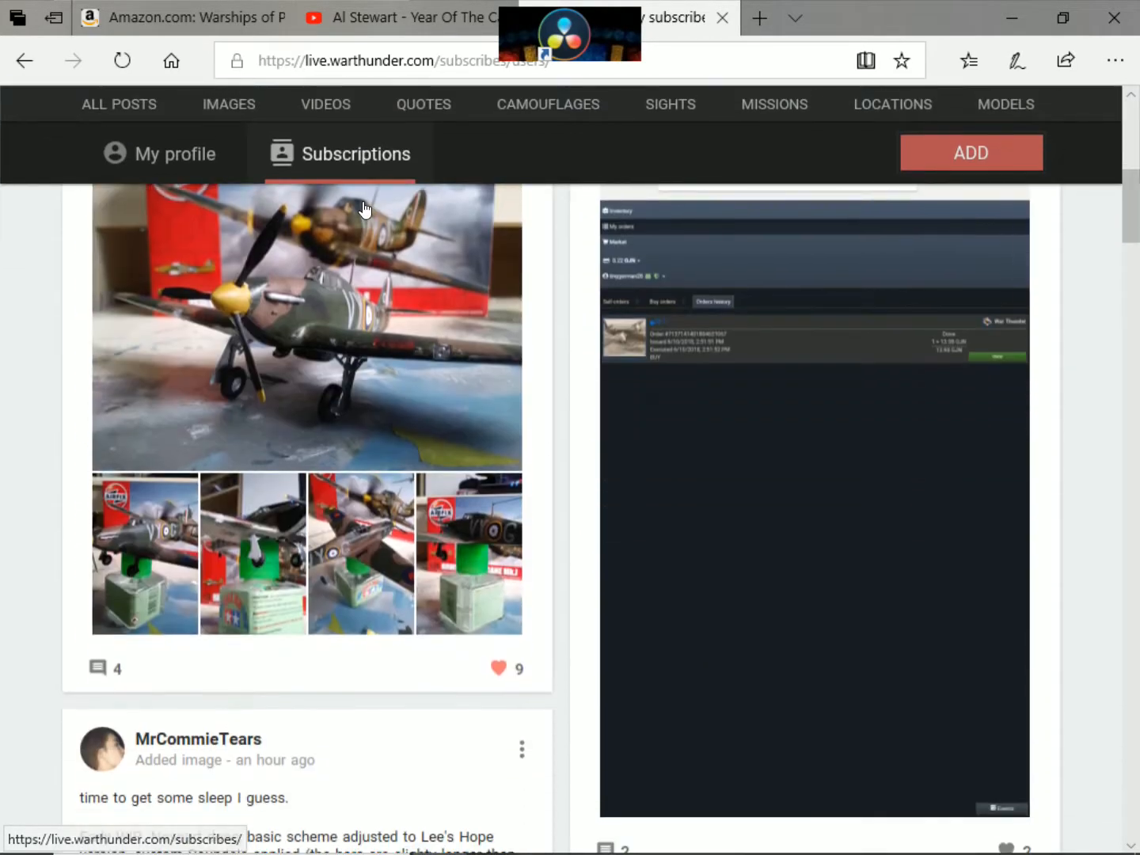
scroll(365, 210, "down", 15)
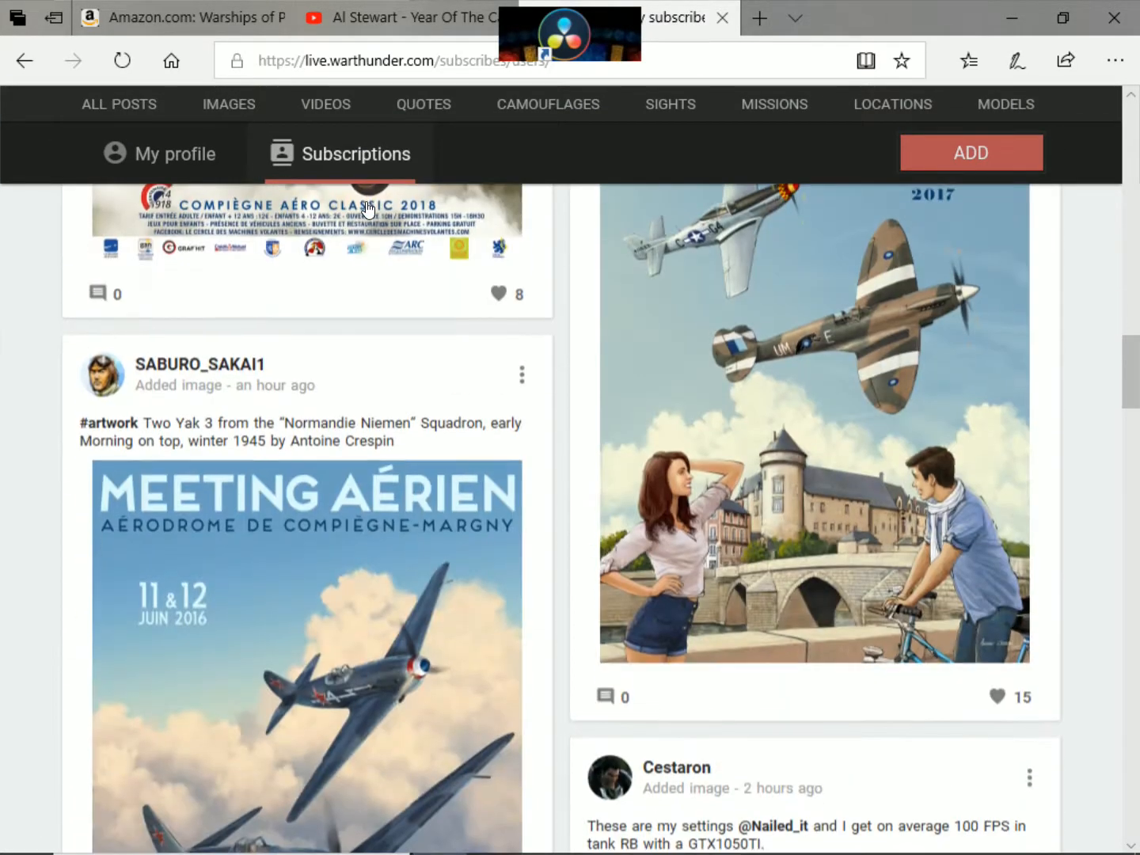
scroll(370, 210, "down", 10)
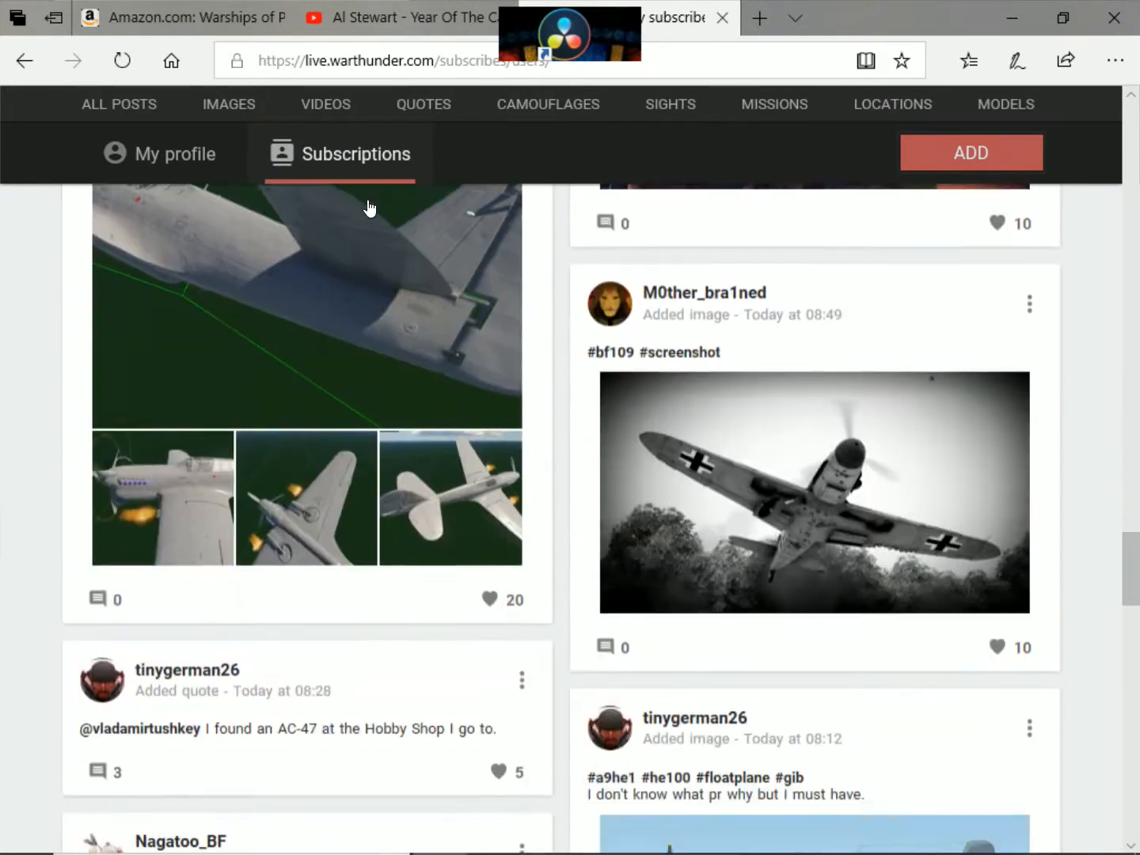
scroll(367, 203, "up", 3)
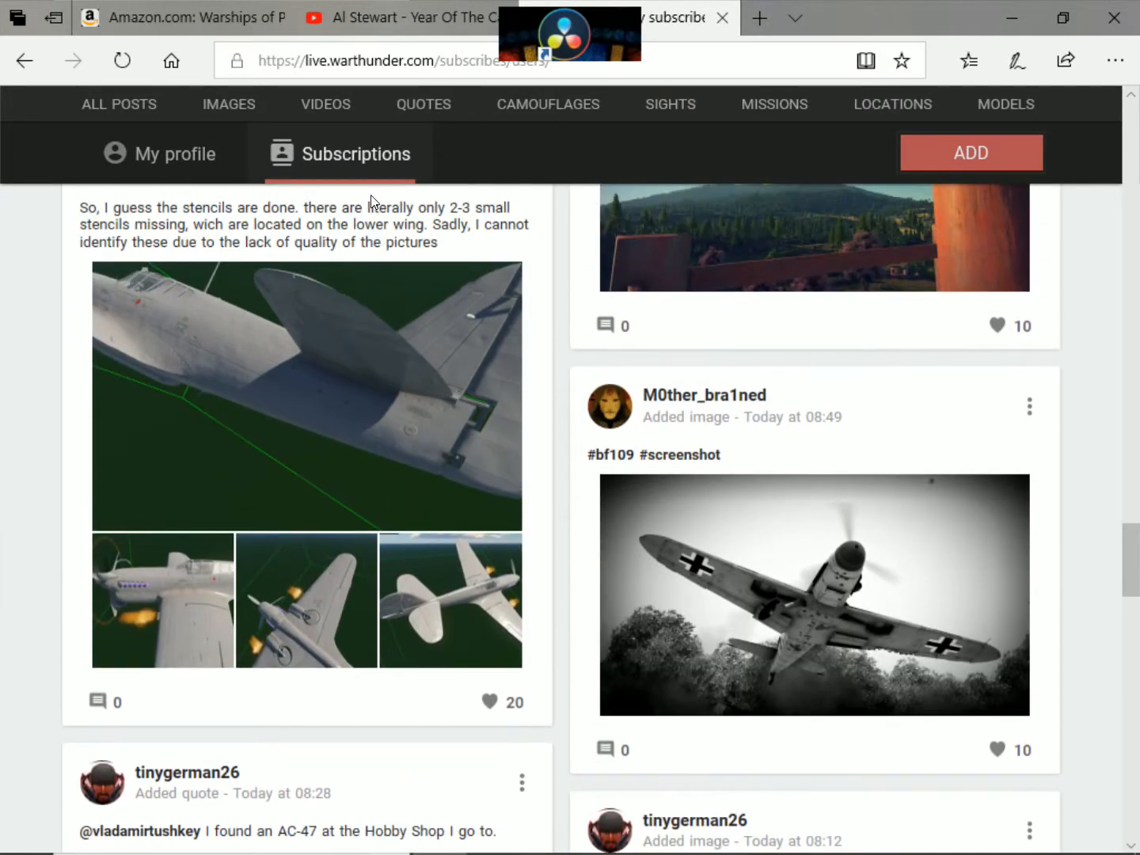
scroll(286, 452, "down", 10)
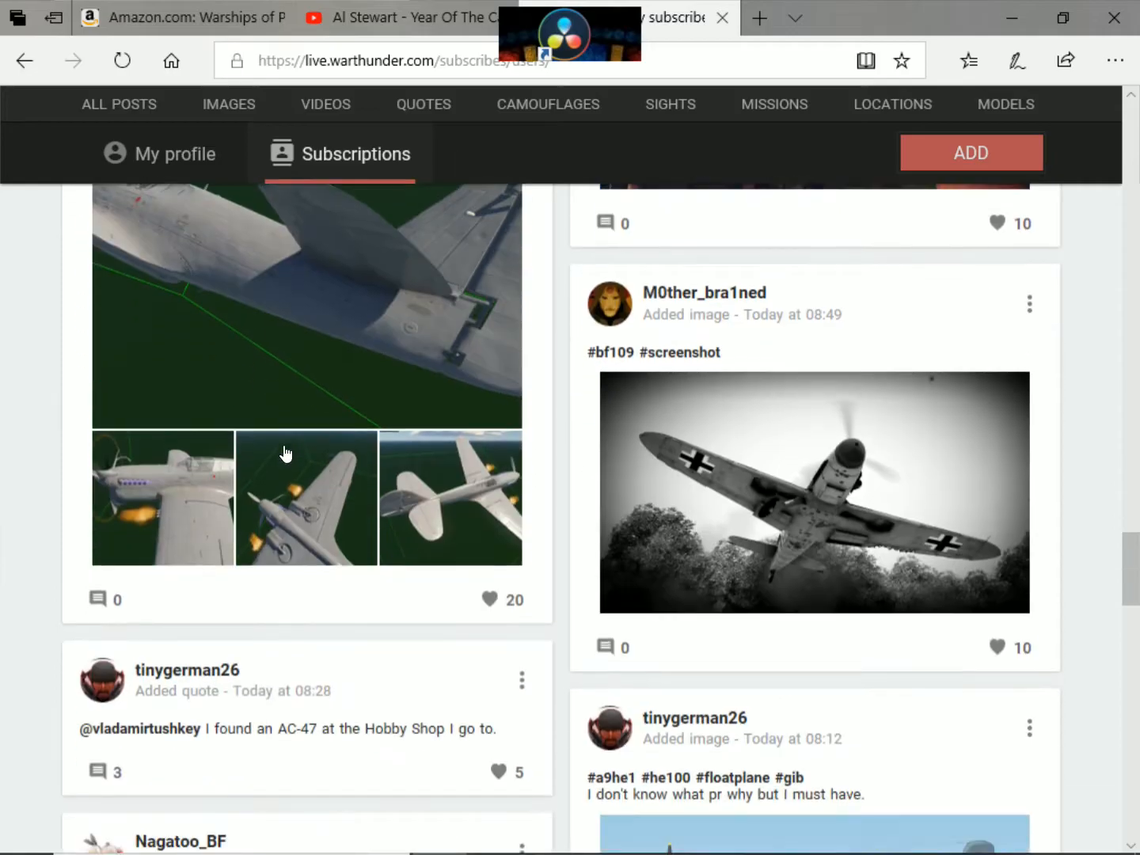
scroll(286, 453, "down", 15)
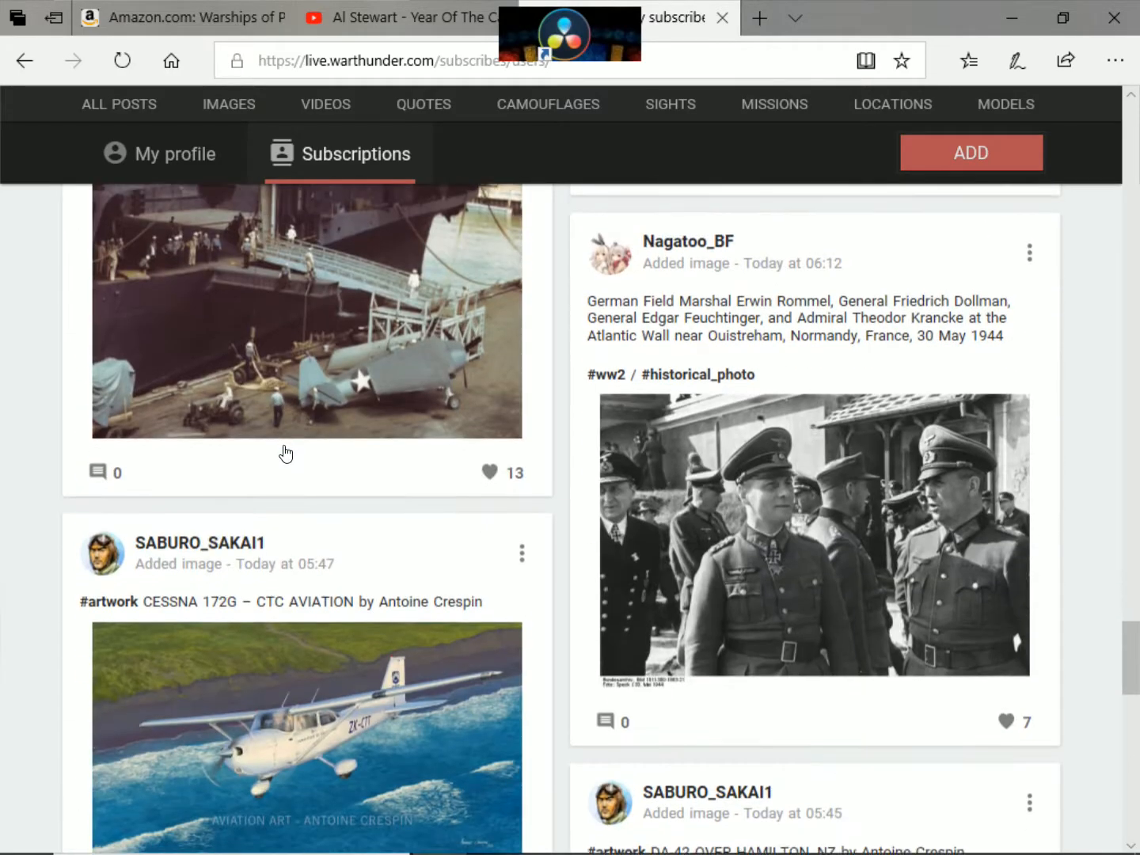
scroll(293, 439, "down", 6)
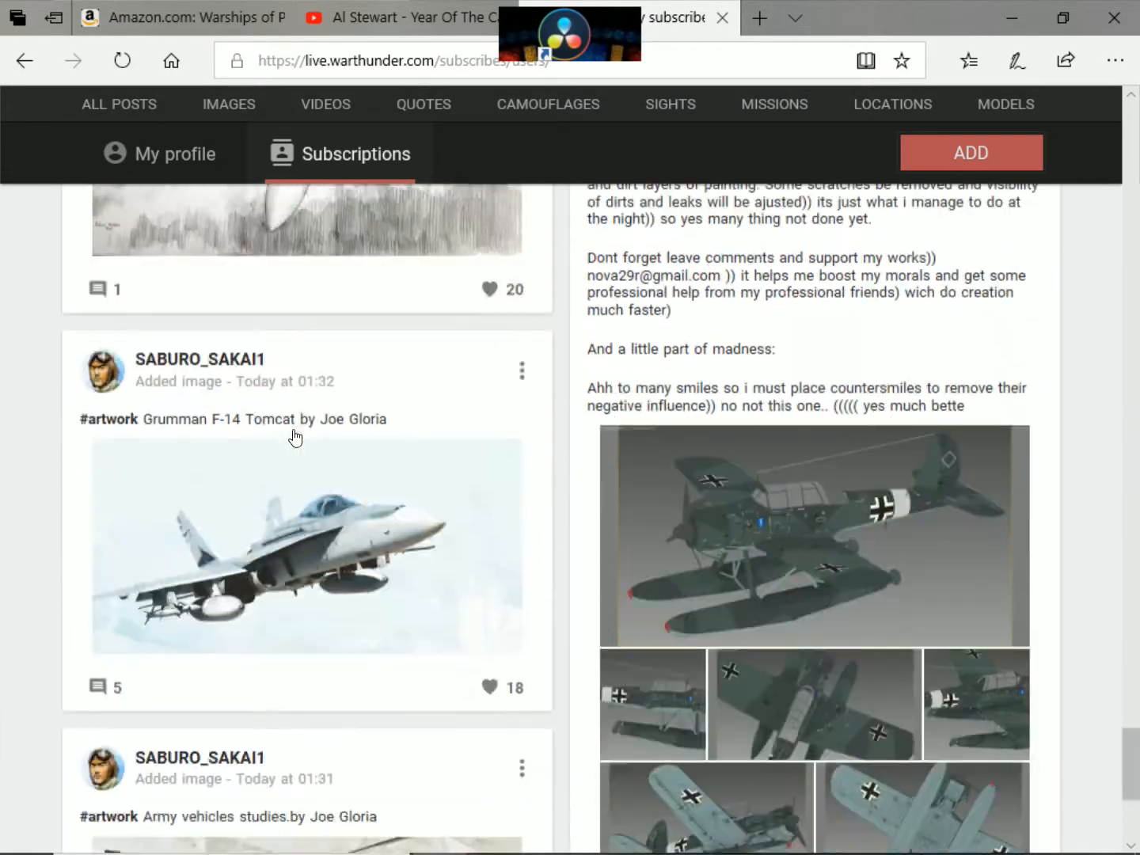
left_click(816, 386)
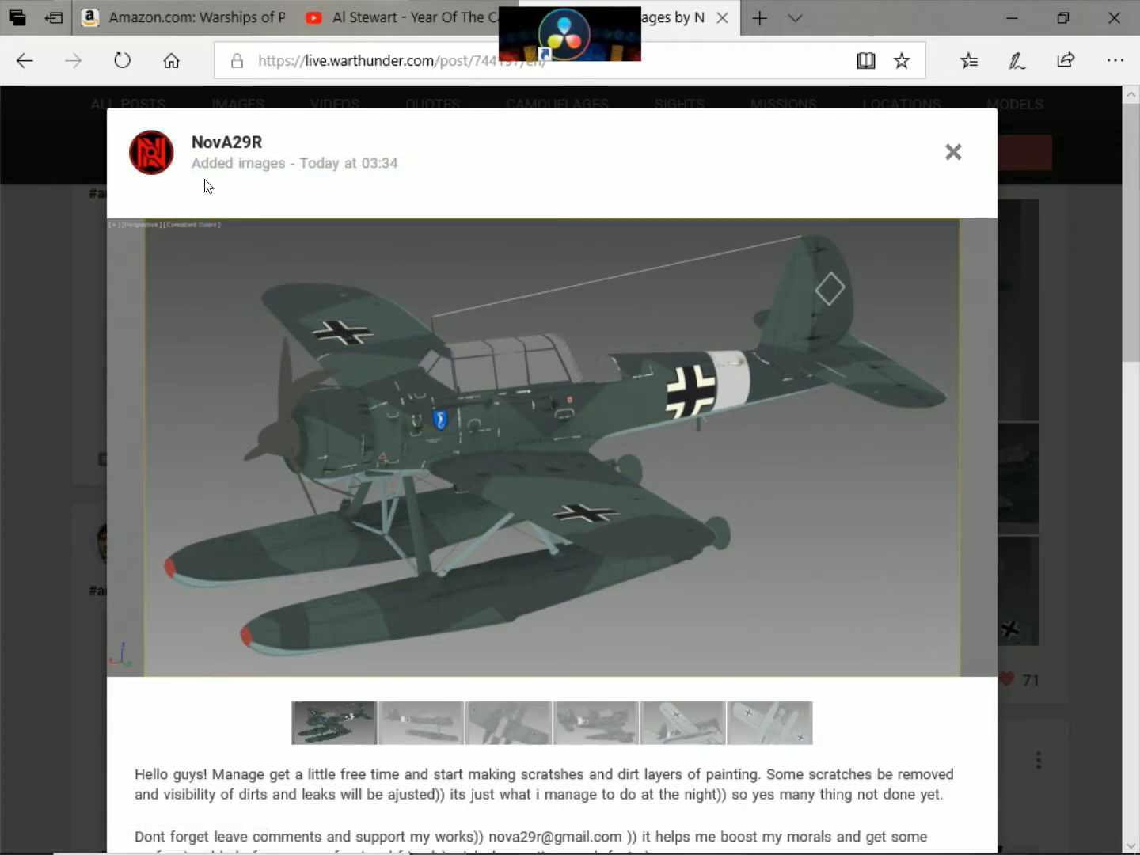
- View the post author's profile card, and read the floatplane post's description and comments
mouse_move(142, 153)
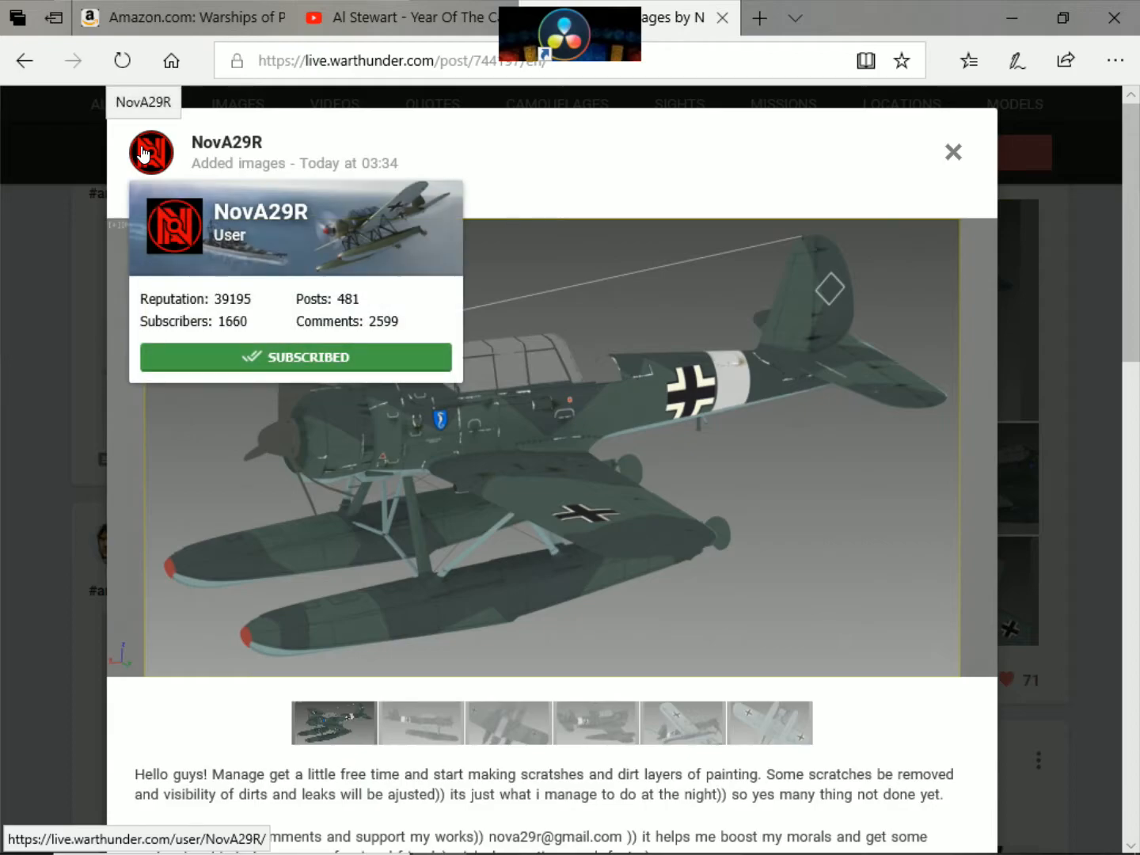
scroll(676, 427, "down", 2)
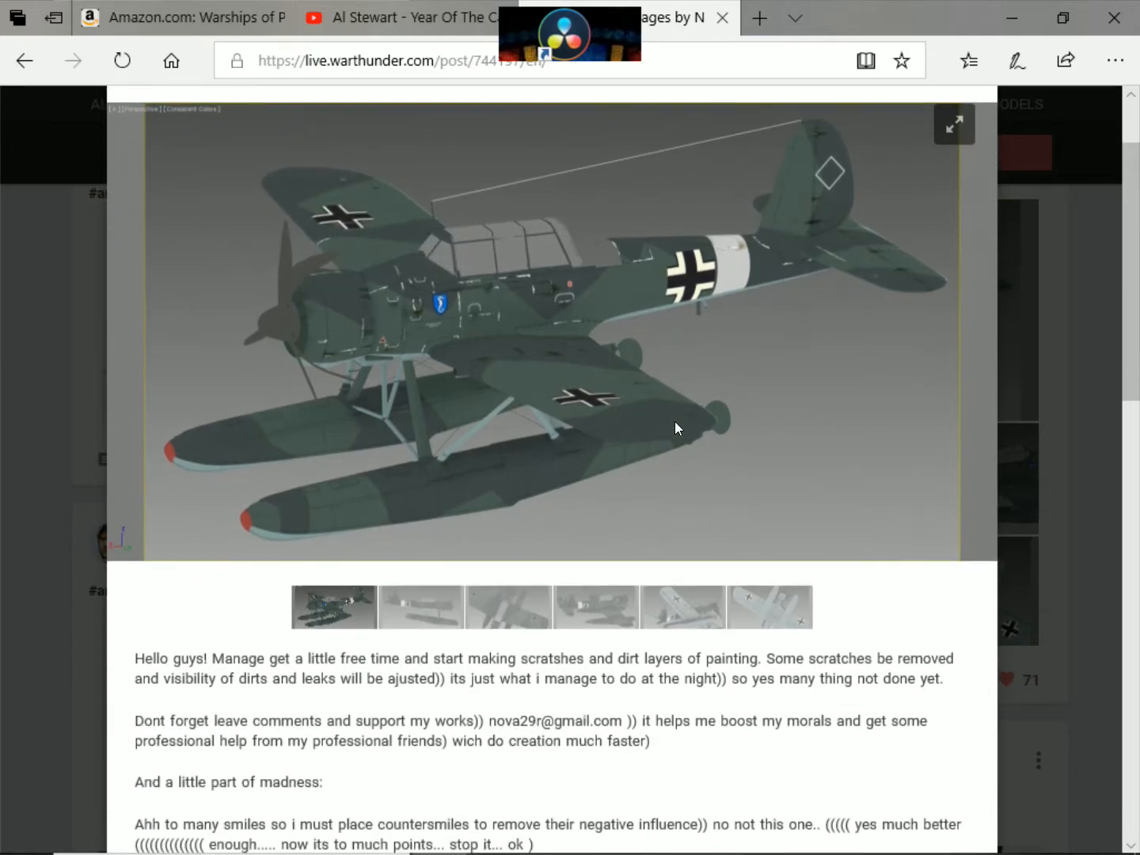
scroll(675, 428, "up", 2)
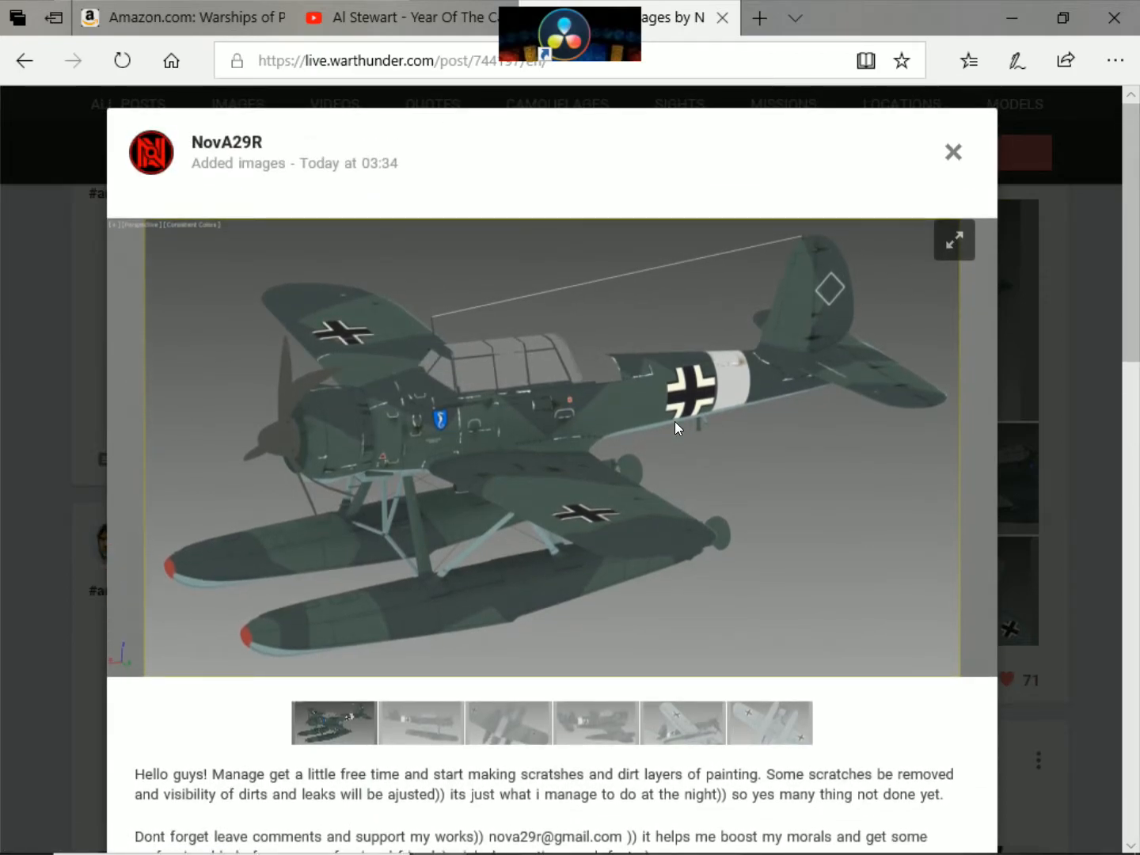
scroll(675, 428, "down", 2)
scroll(675, 429, "down", 6)
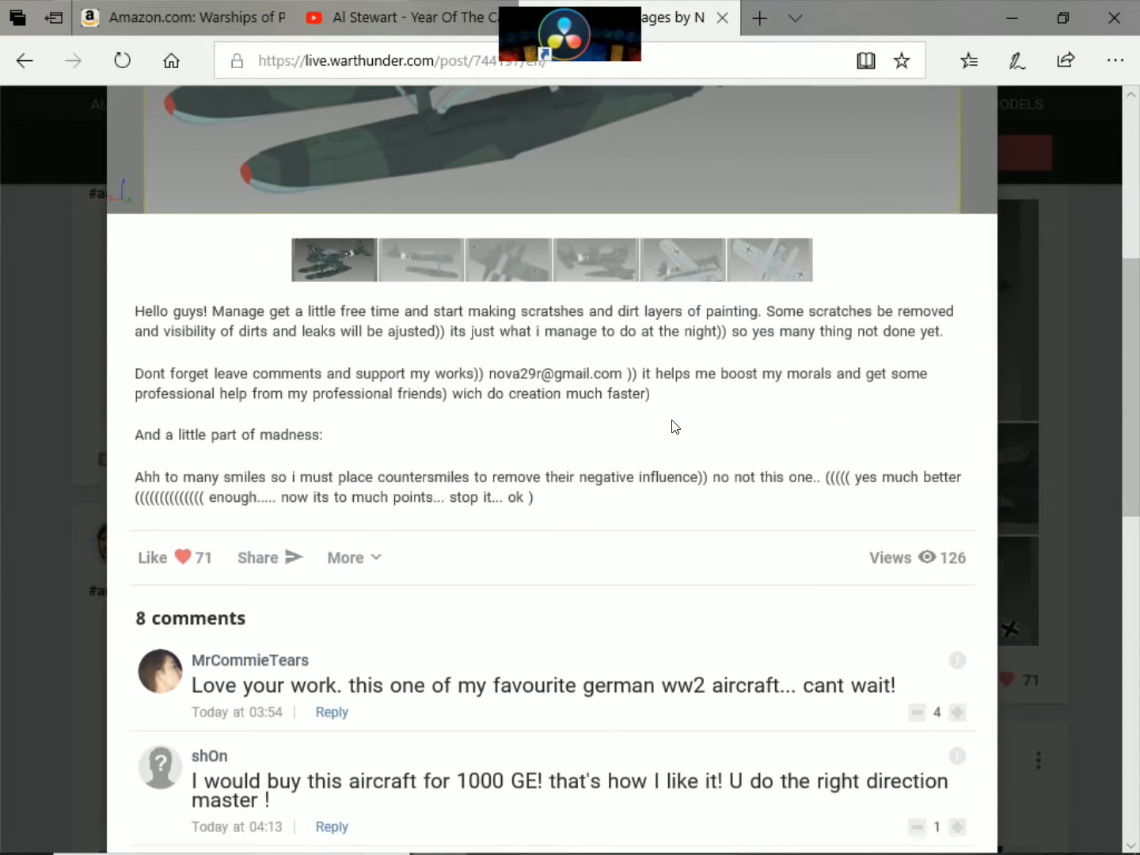
- View the post's third image, showing the floatplane from above, and return to the first image
left_click(507, 261)
scroll(694, 284, "up", 8)
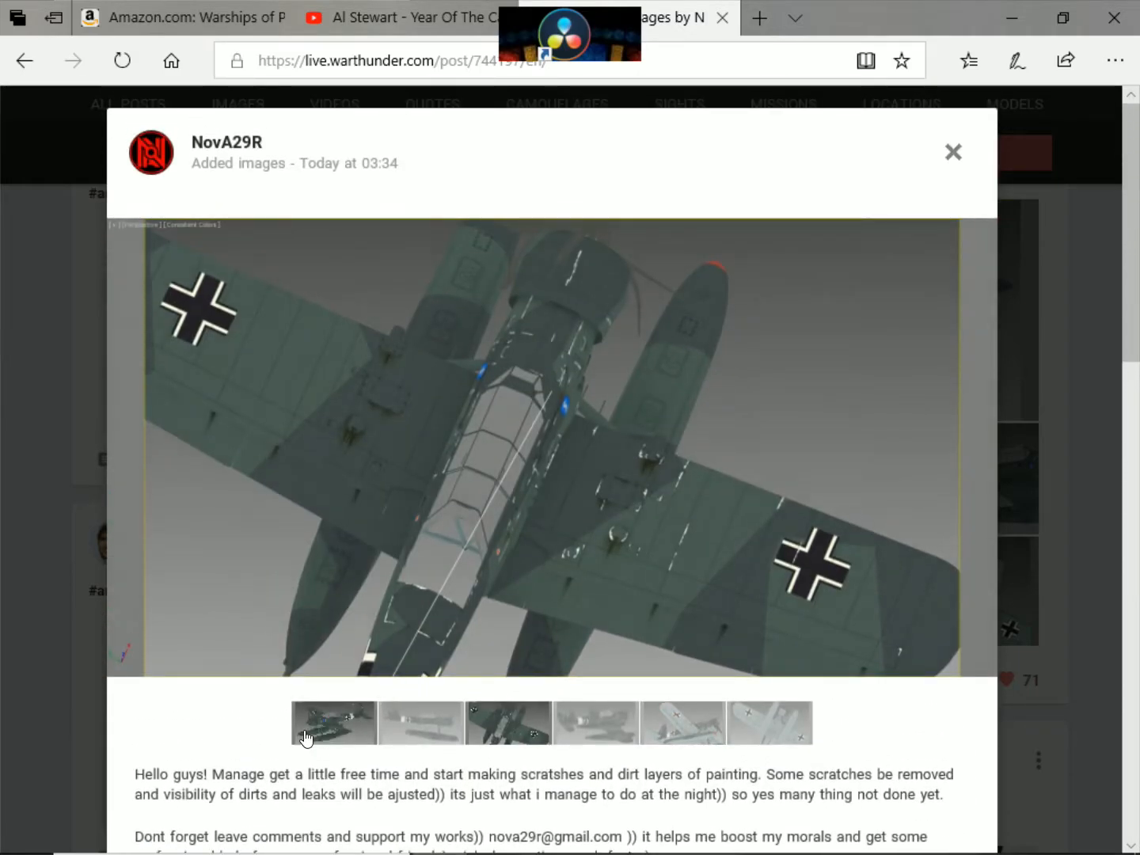
left_click(306, 737)
scroll(507, 483, "down", 6)
scroll(512, 474, "up", 6)
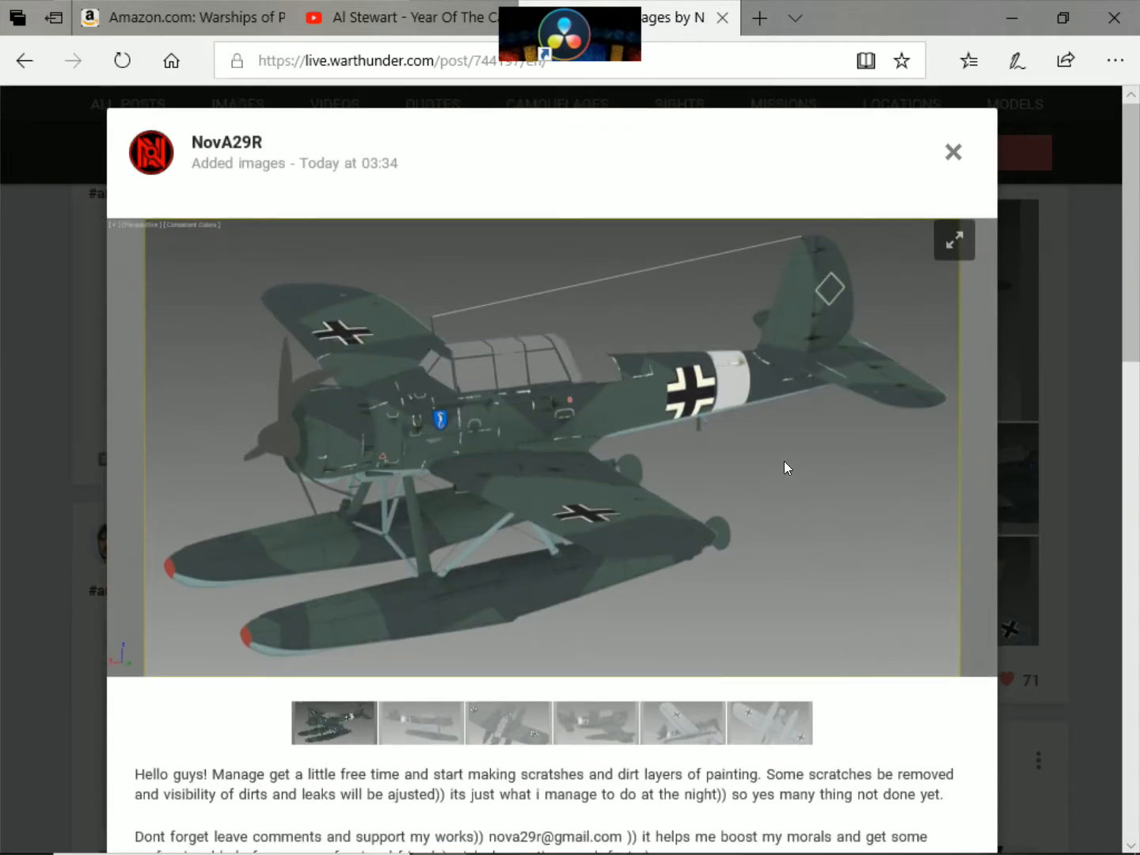
- Examine the floatplane's underside in the post's sixth image, and view its third and fourth images
left_click(748, 734)
scroll(696, 573, "down", 2)
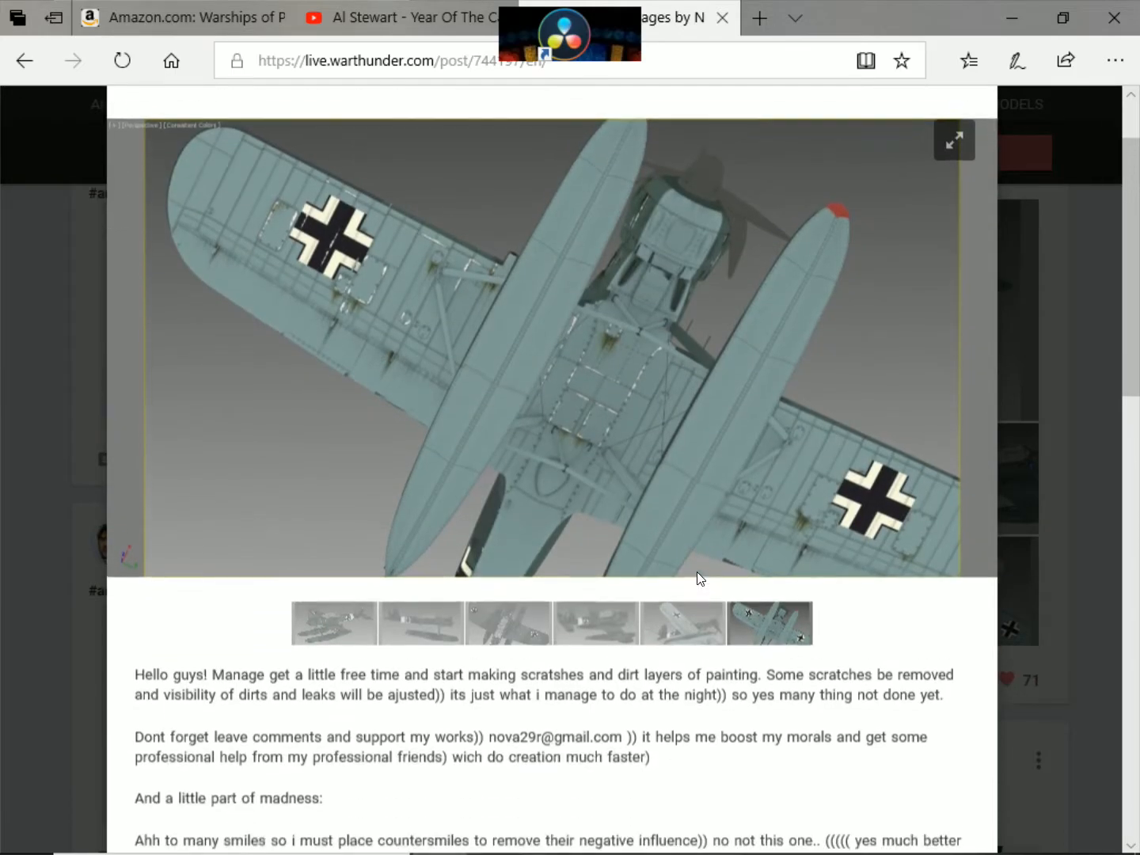
scroll(594, 475, "down", 2)
scroll(594, 475, "down", 2)
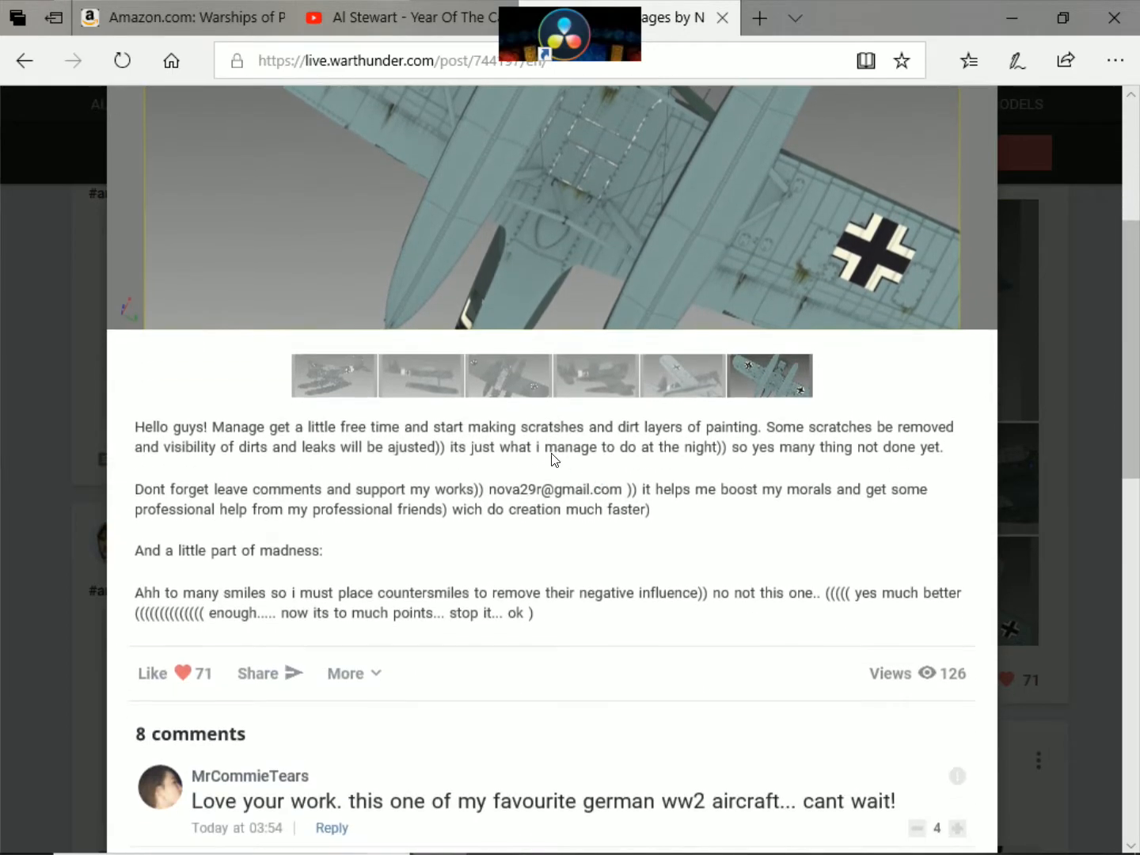
left_click(517, 389)
left_click(589, 388)
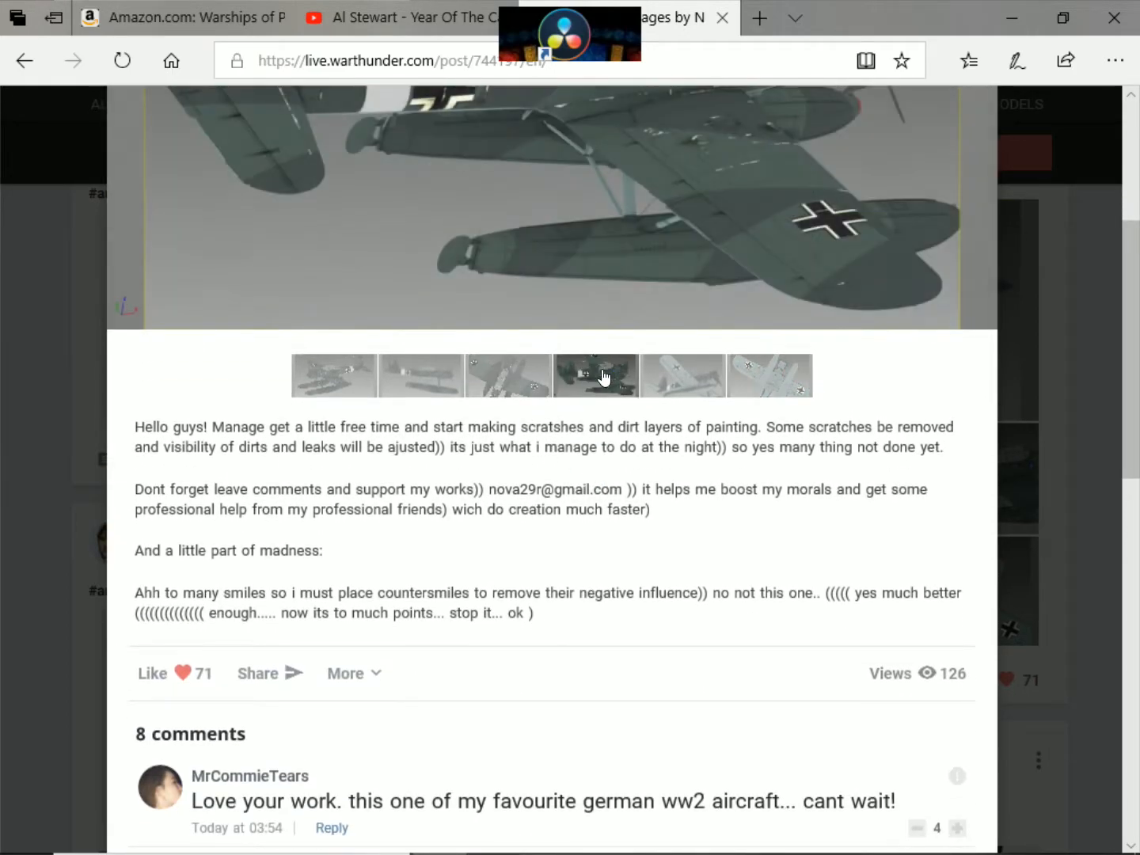
- View the floatplane post's third image from above and its second image in side profile, and return to the first image
scroll(689, 250, "up", 6)
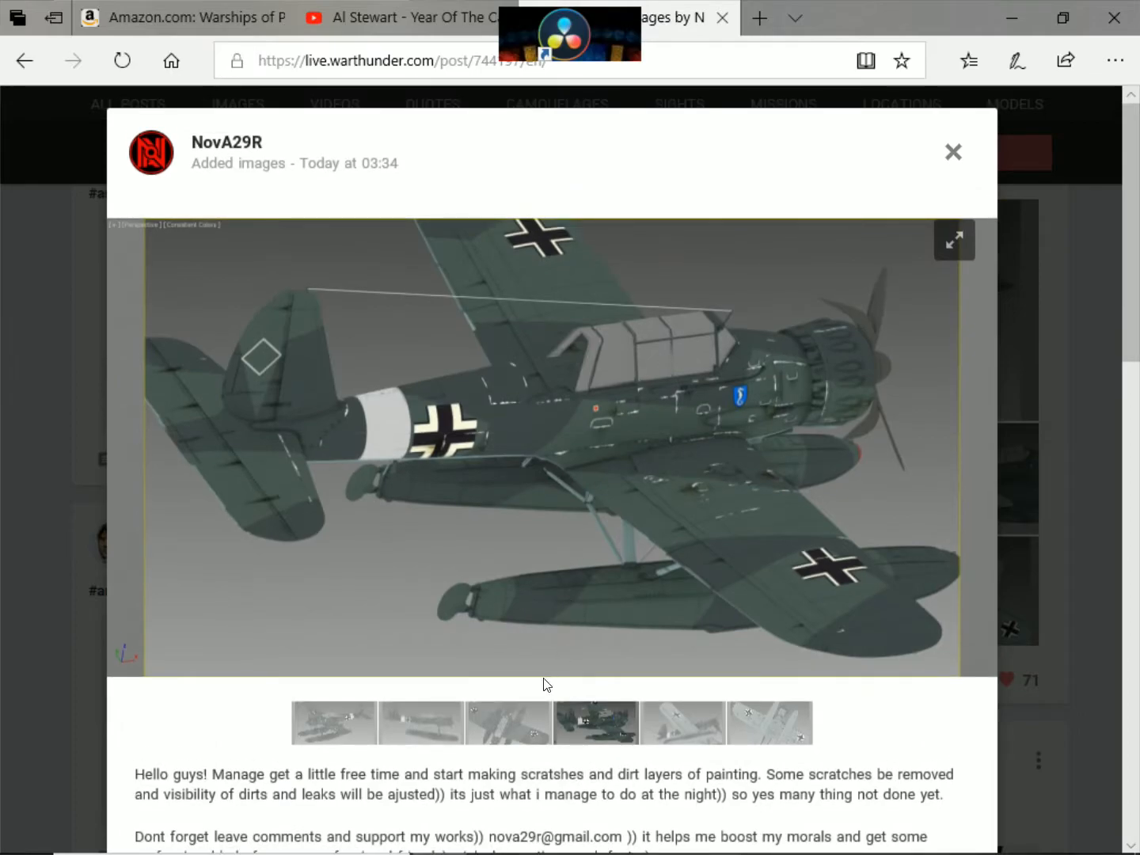
left_click(510, 722)
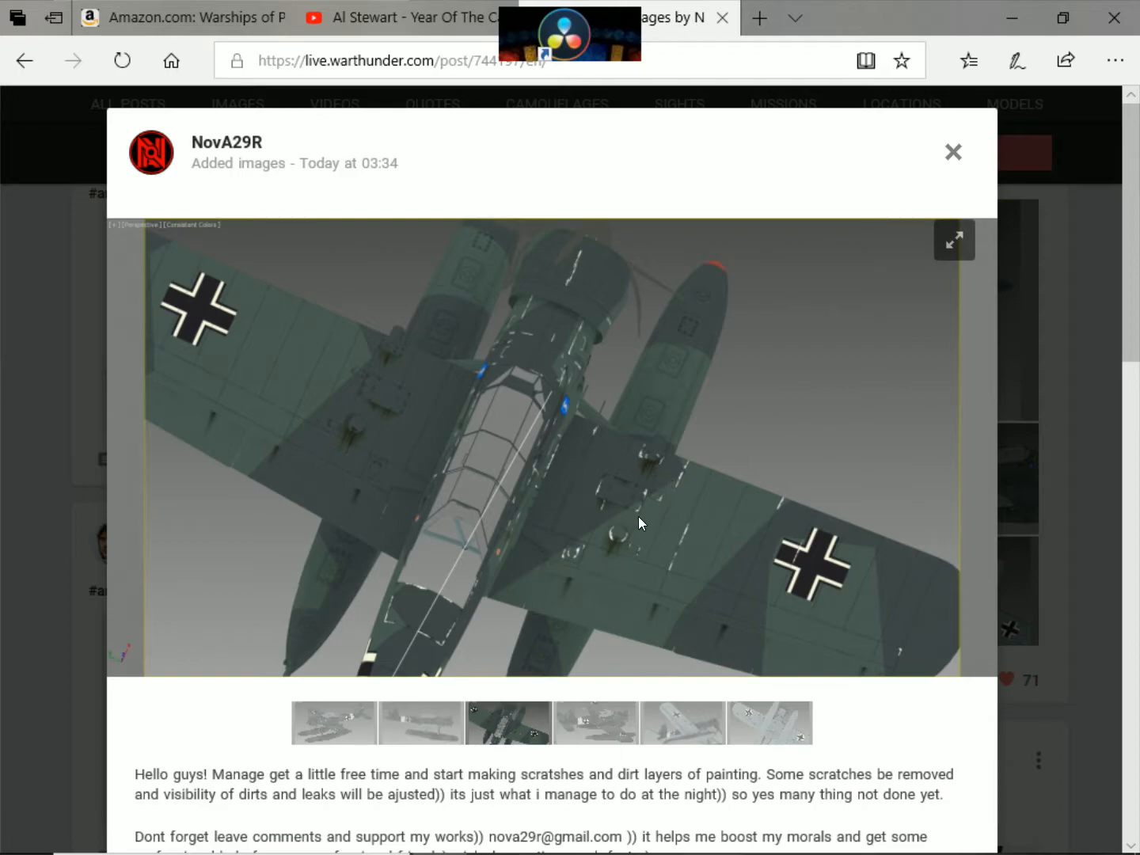
scroll(571, 570, "down", 2)
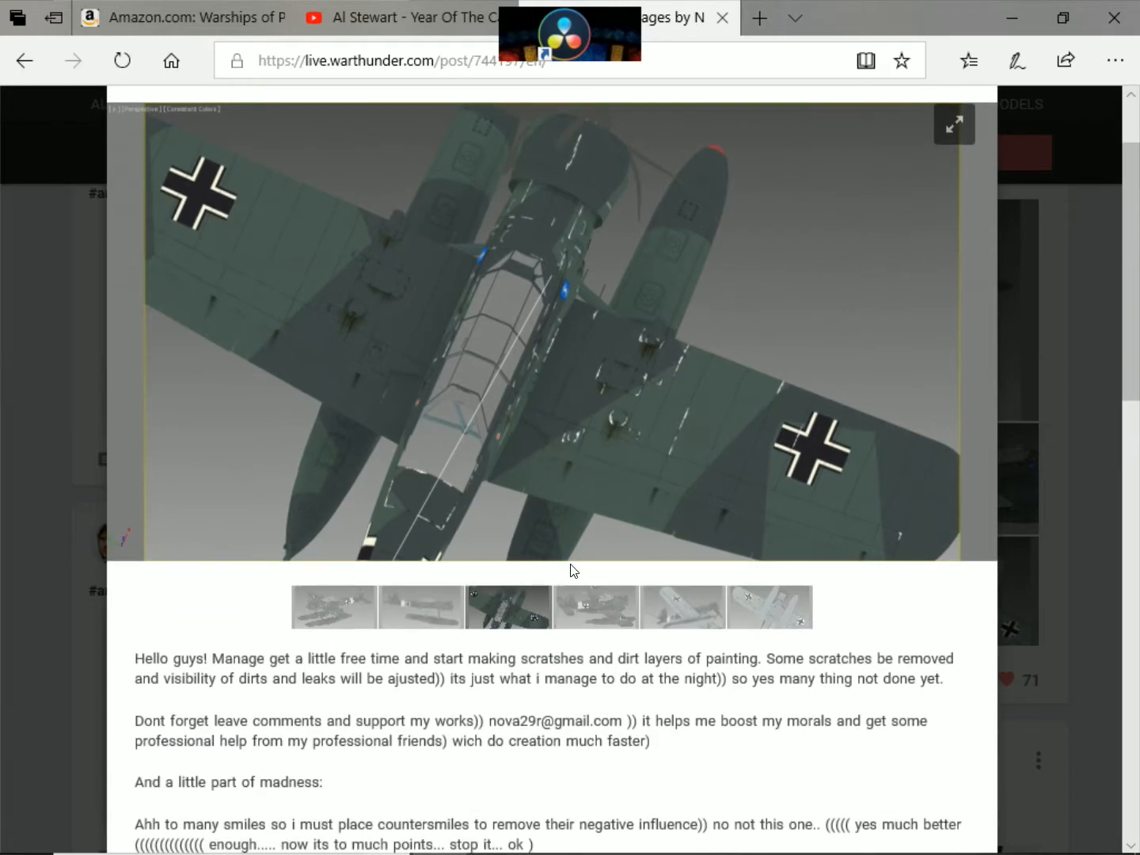
scroll(625, 347, "up", 2)
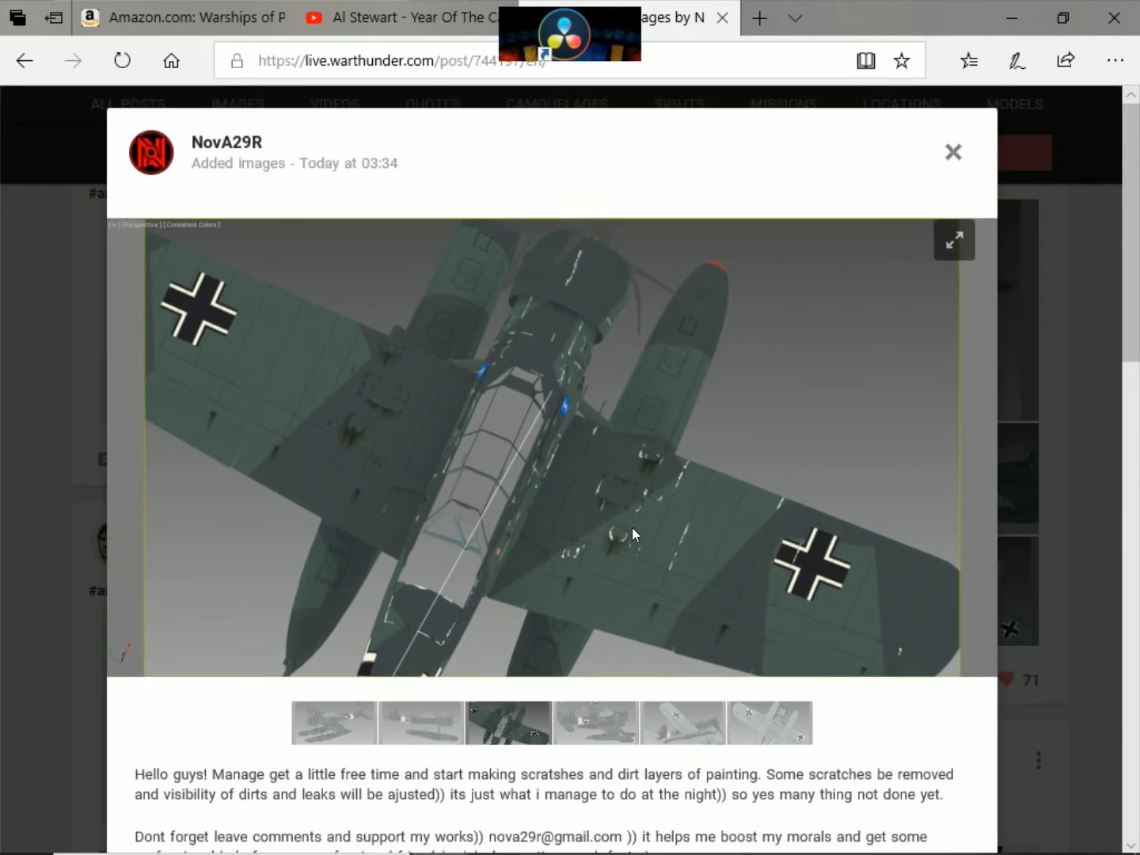
scroll(548, 434, "down", 4)
left_click(431, 507)
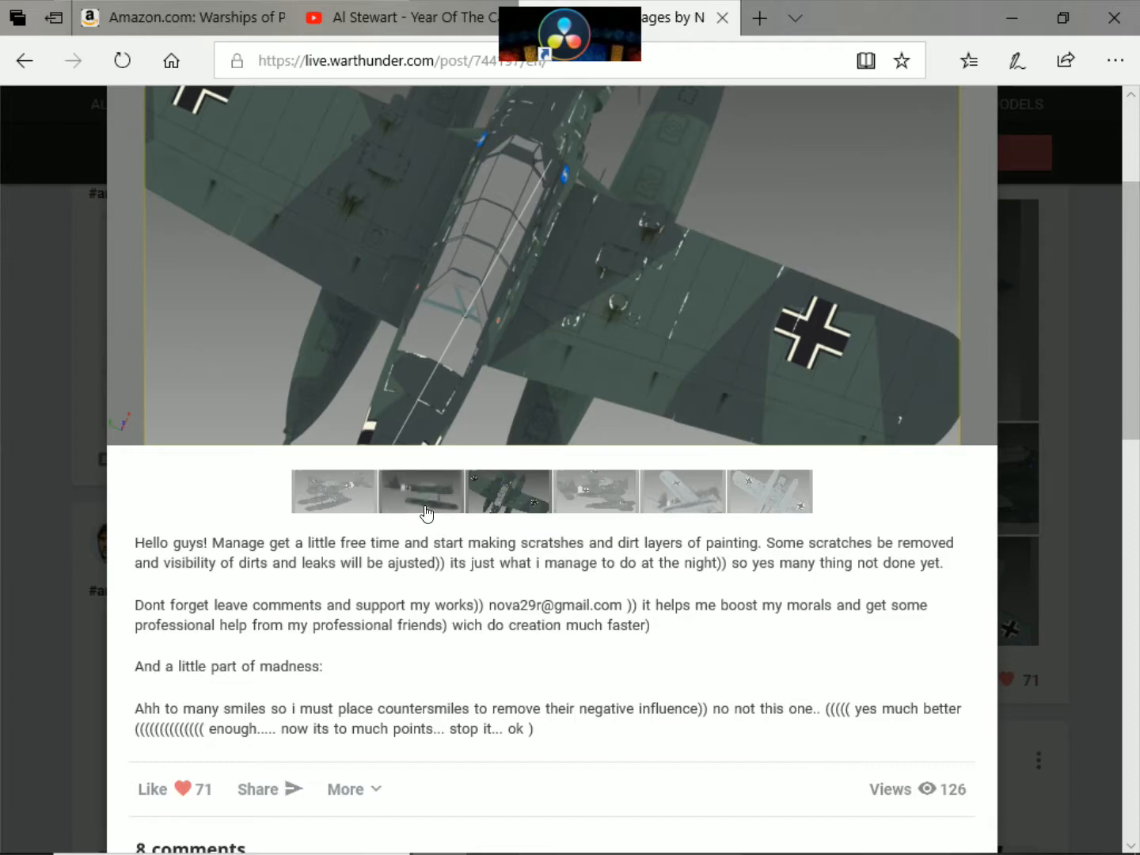
scroll(625, 466, "up", 4)
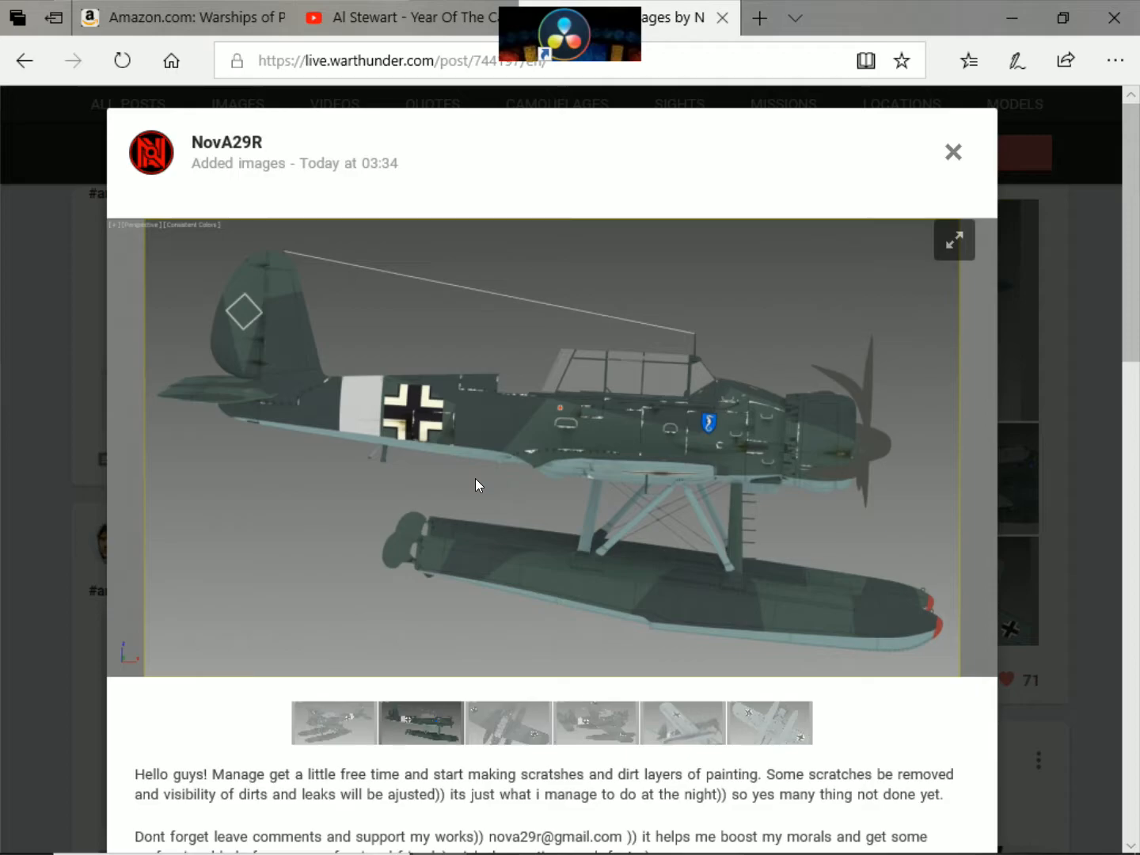
scroll(475, 480, "down", 4)
left_click(354, 512)
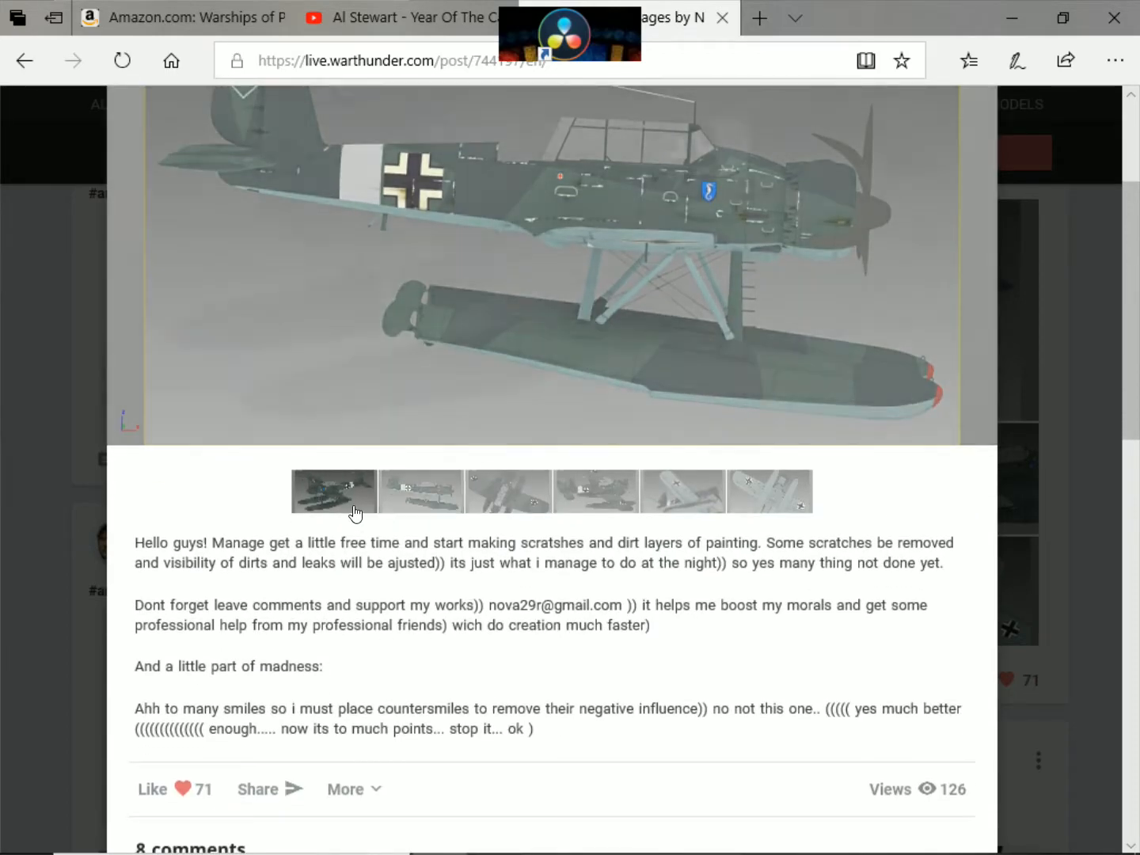
- Read the post's description and comments through to the last one, and return to the floatplane's first image
left_click(715, 513)
scroll(717, 514, "down", 10)
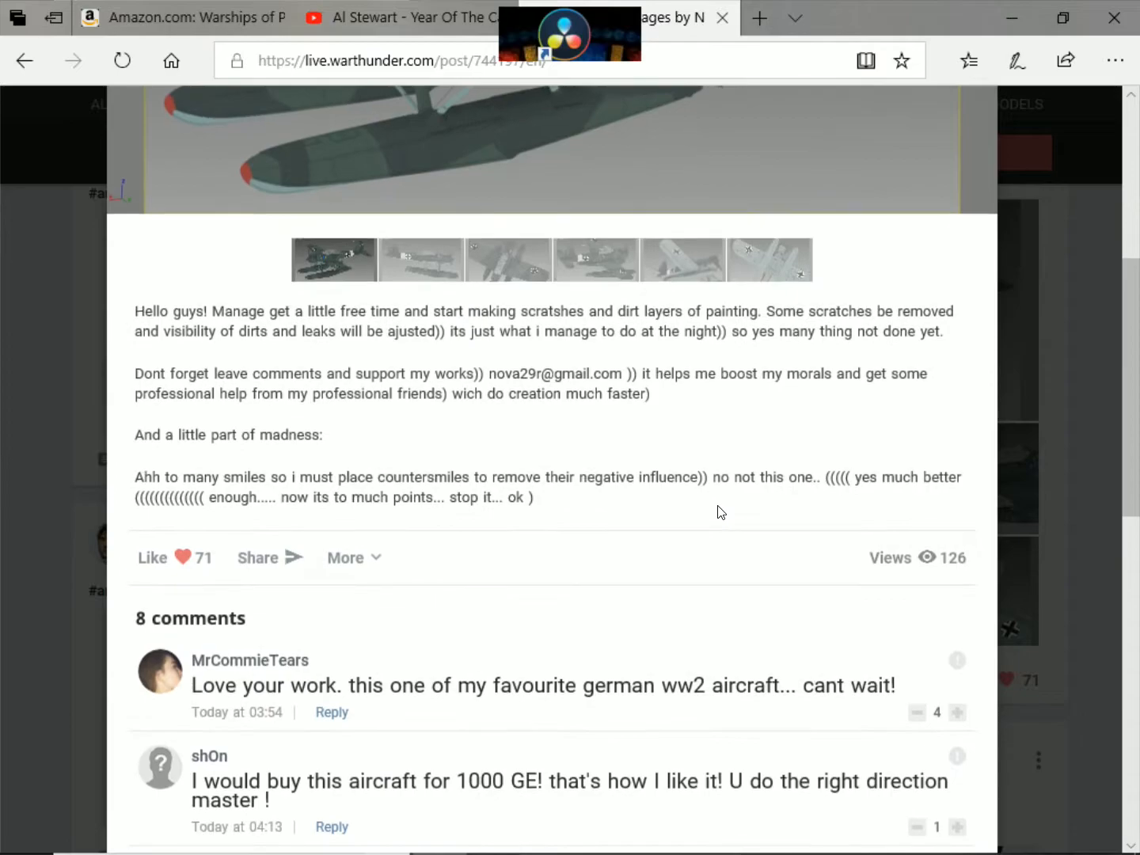
scroll(719, 511, "down", 3)
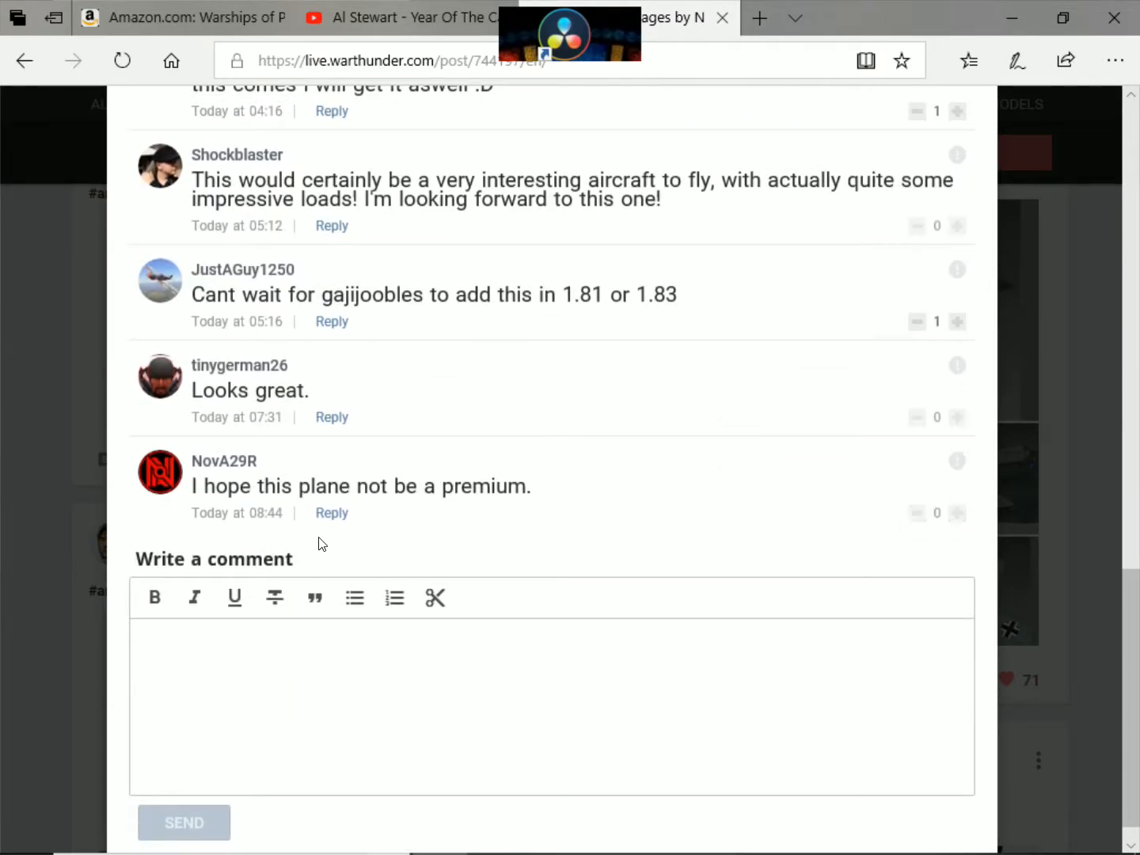
scroll(313, 536, "up", 2)
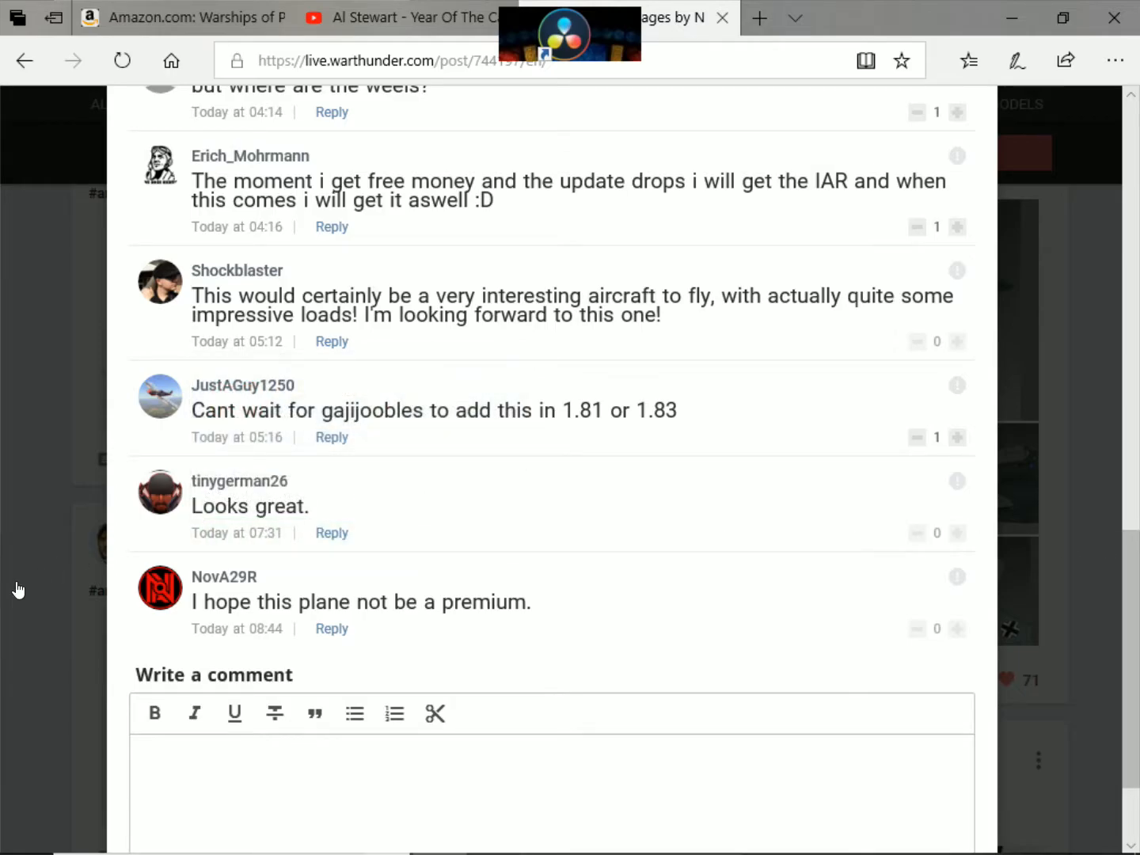
scroll(19, 590, "down", 2)
scroll(16, 589, "up", 10)
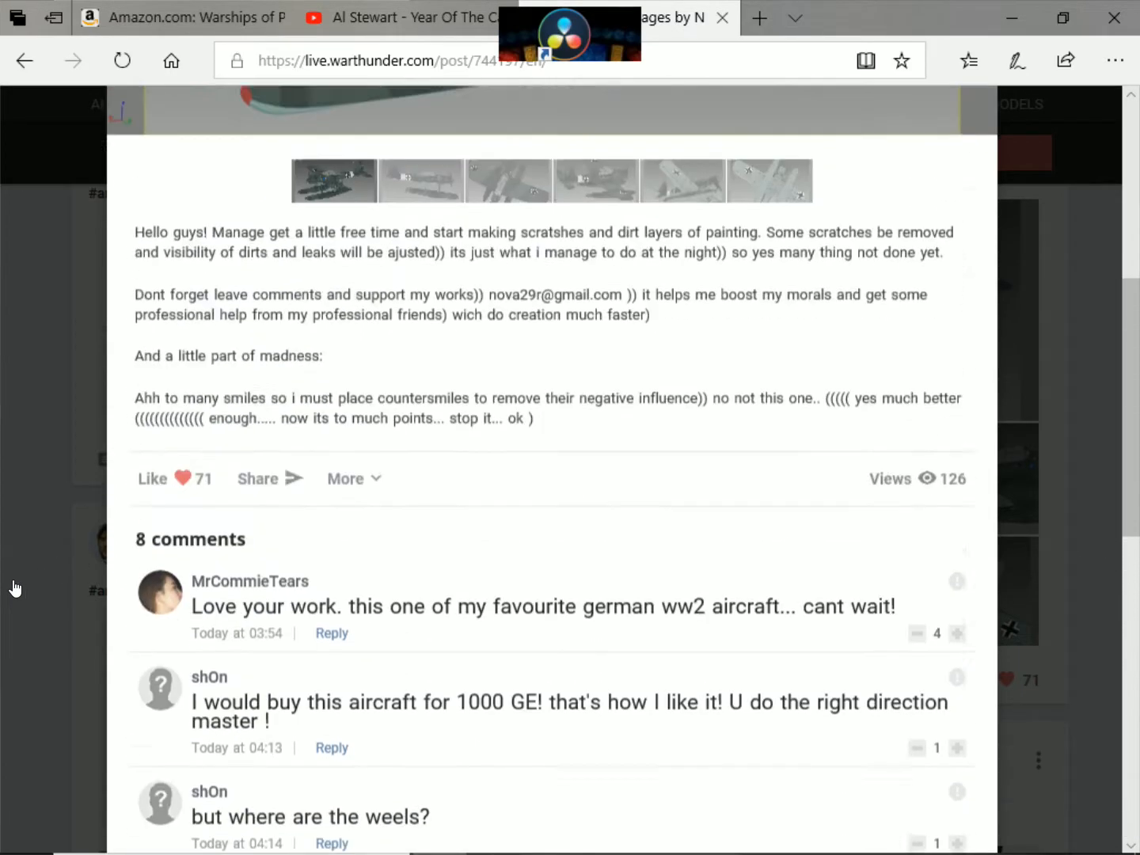
scroll(47, 582, "up", 6)
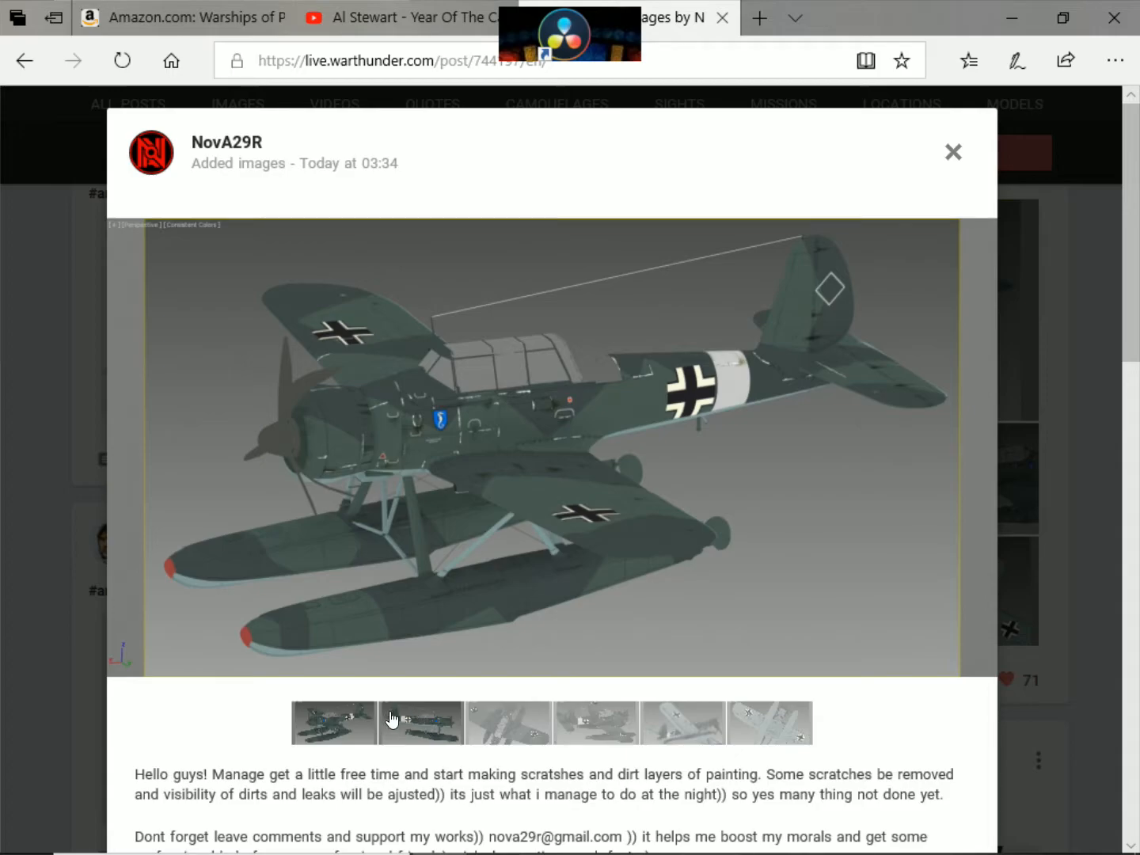
scroll(609, 534, "down", 3)
scroll(680, 428, "up", 3)
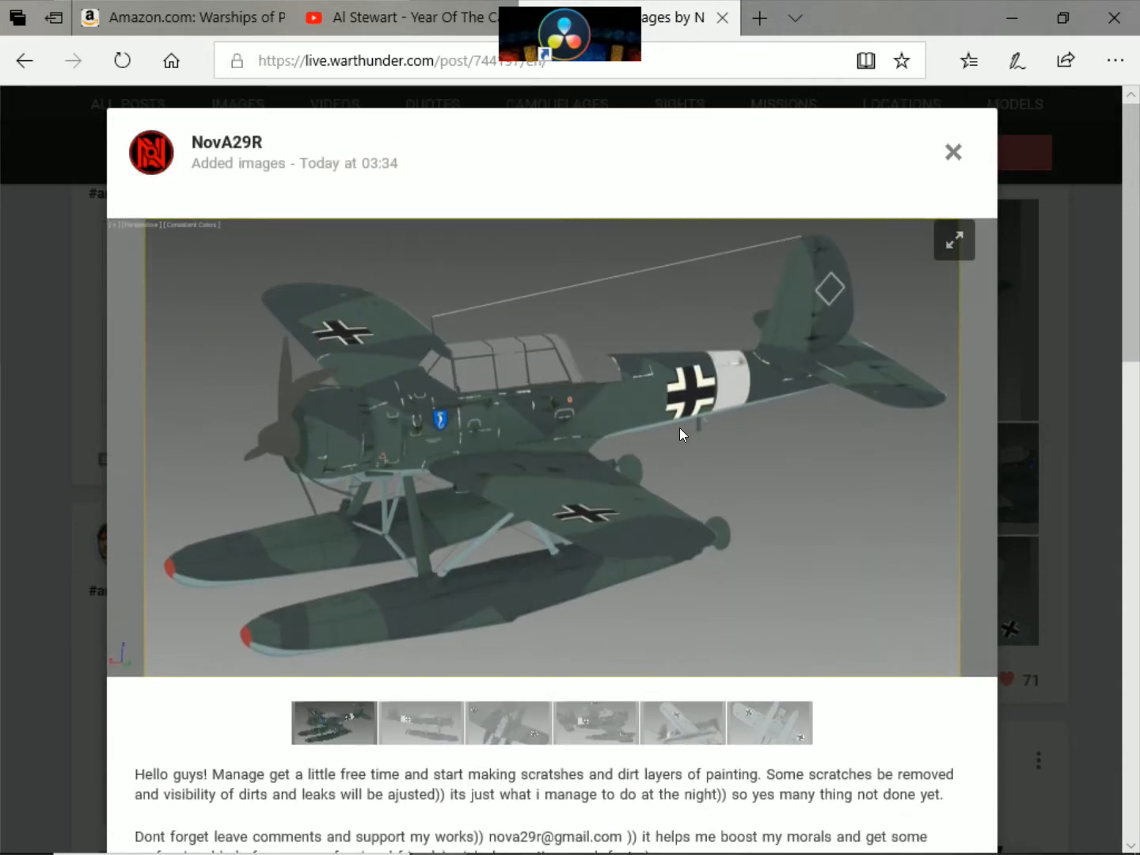
- Close the floatplane post, minimize the browser and switch to the AI-400 Seiran model in Blender
left_click(954, 154)
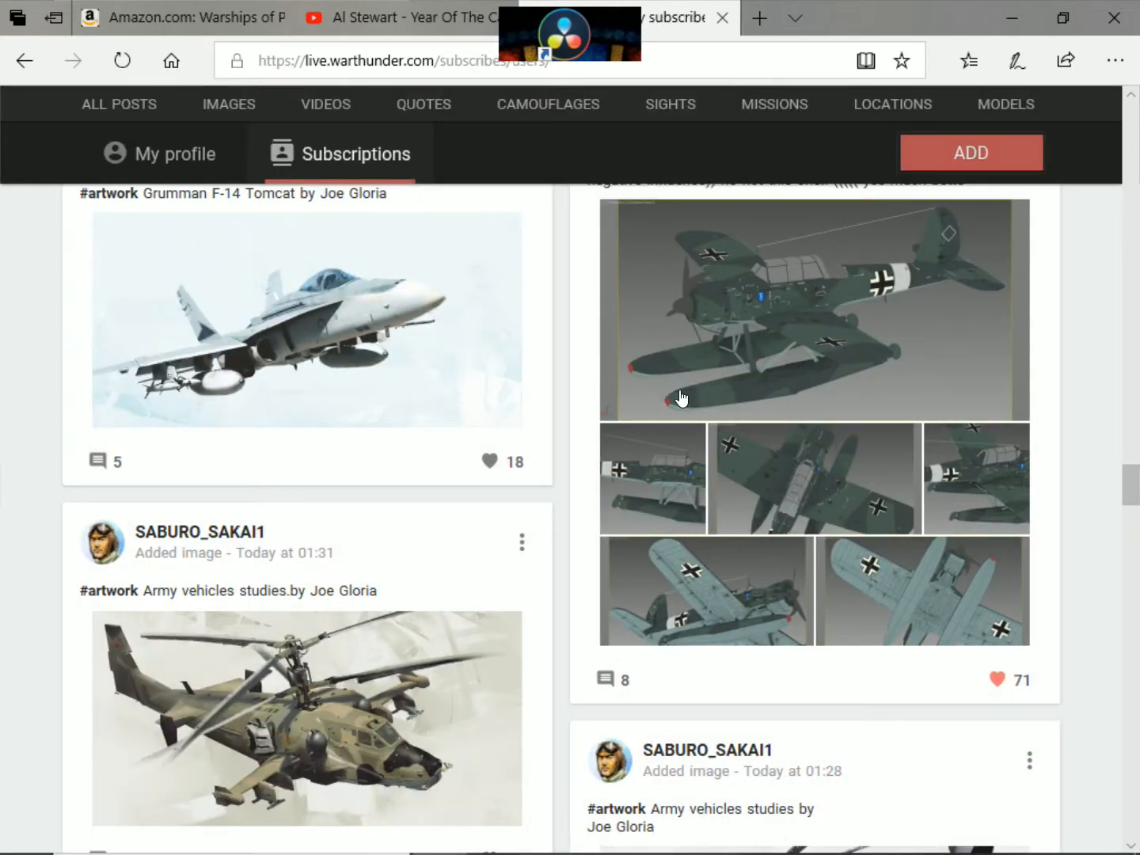
scroll(589, 439, "up", 10)
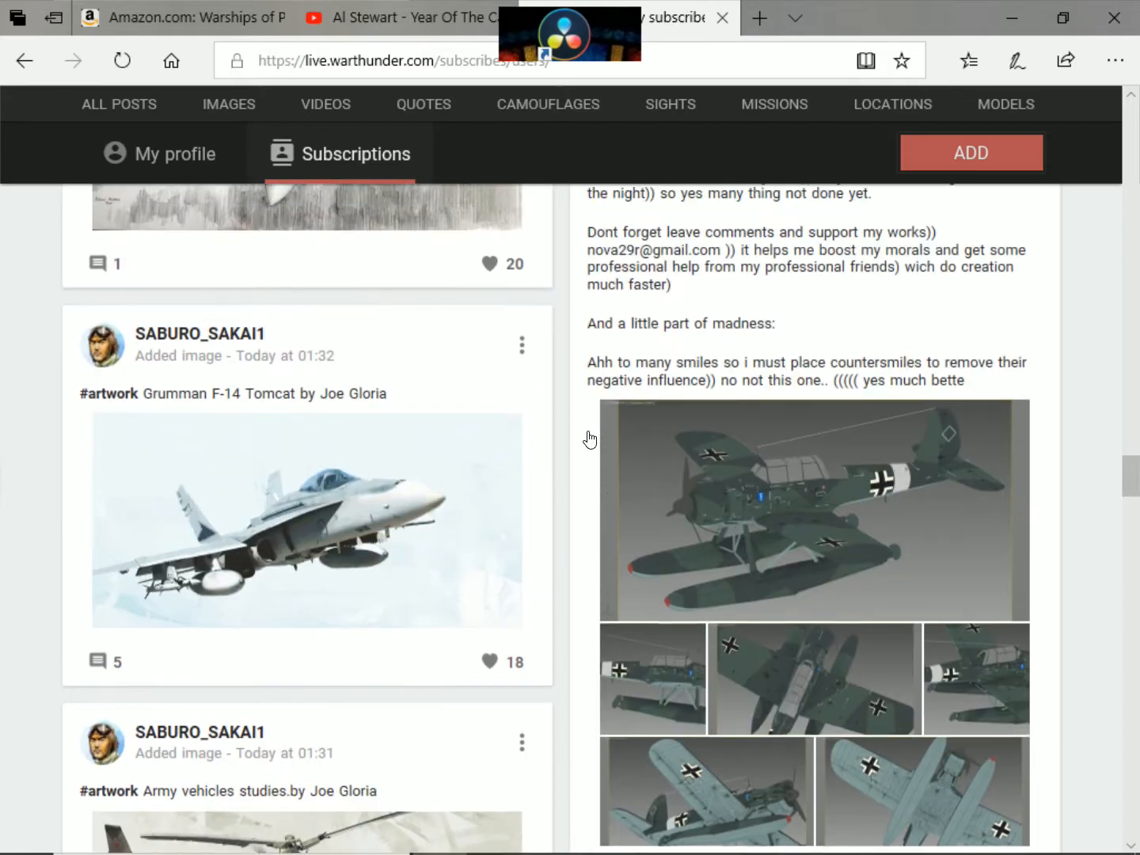
scroll(382, 494, "up", 12)
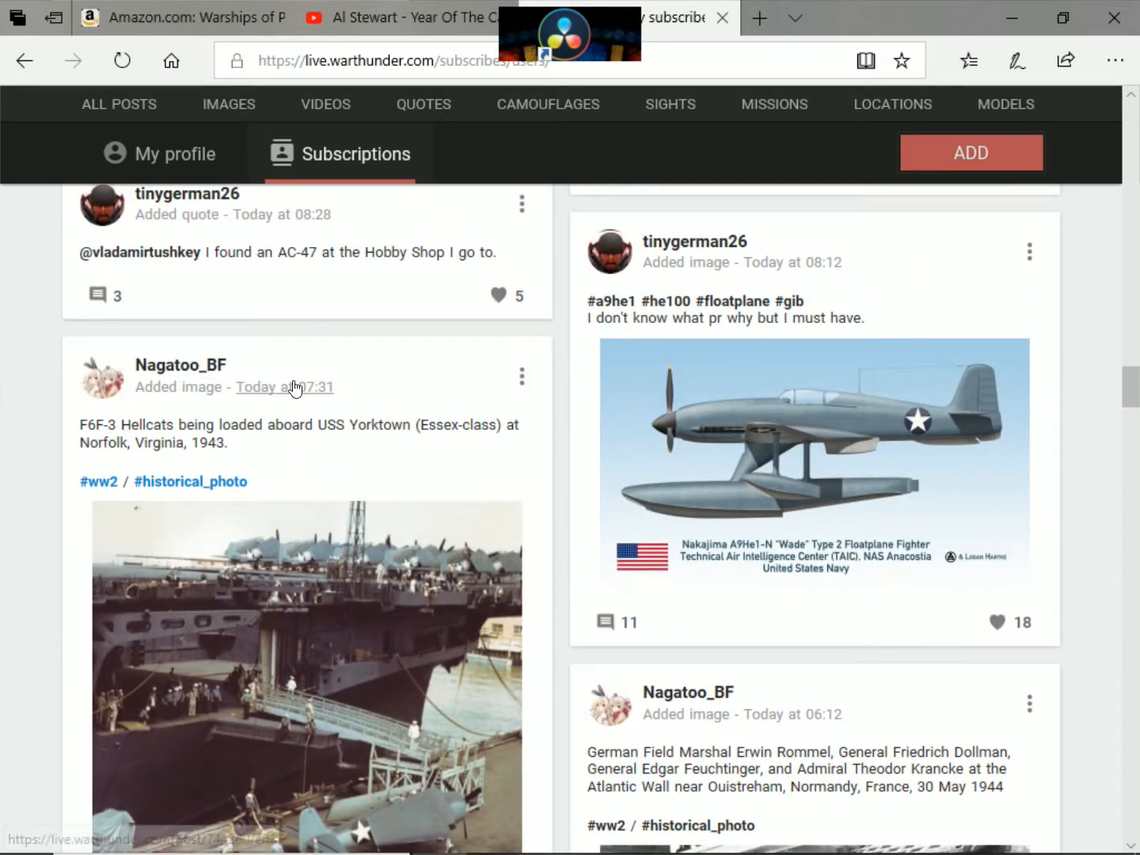
left_click(1023, 23)
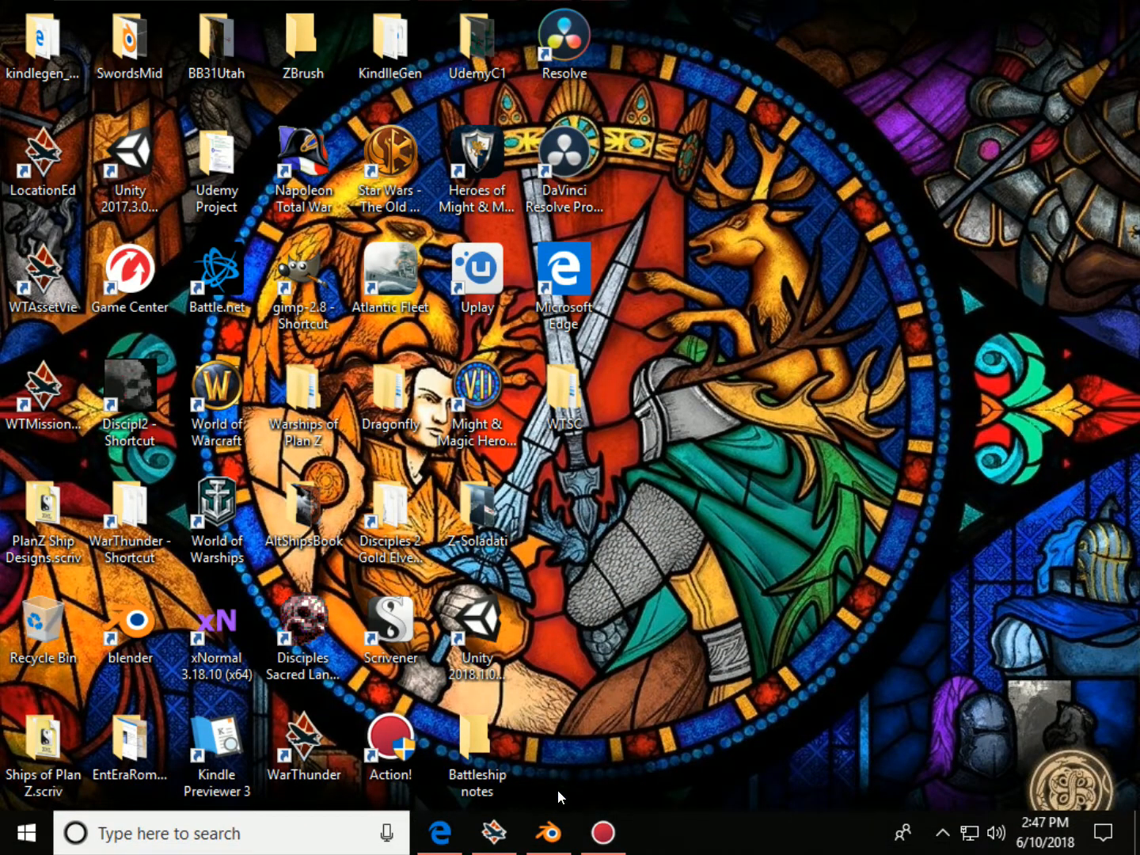
left_click(555, 832)
- Examine the Seiran's nose, propeller and twin floats from the front
scroll(633, 509, "up", 3)
scroll(633, 508, "down", 3)
middle_click_drag(633, 516, 847, 516)
scroll(601, 547, "up", 2)
middle_click_drag(599, 540, 640, 457)
scroll(526, 445, "up", 2)
scroll(634, 451, "up", 2)
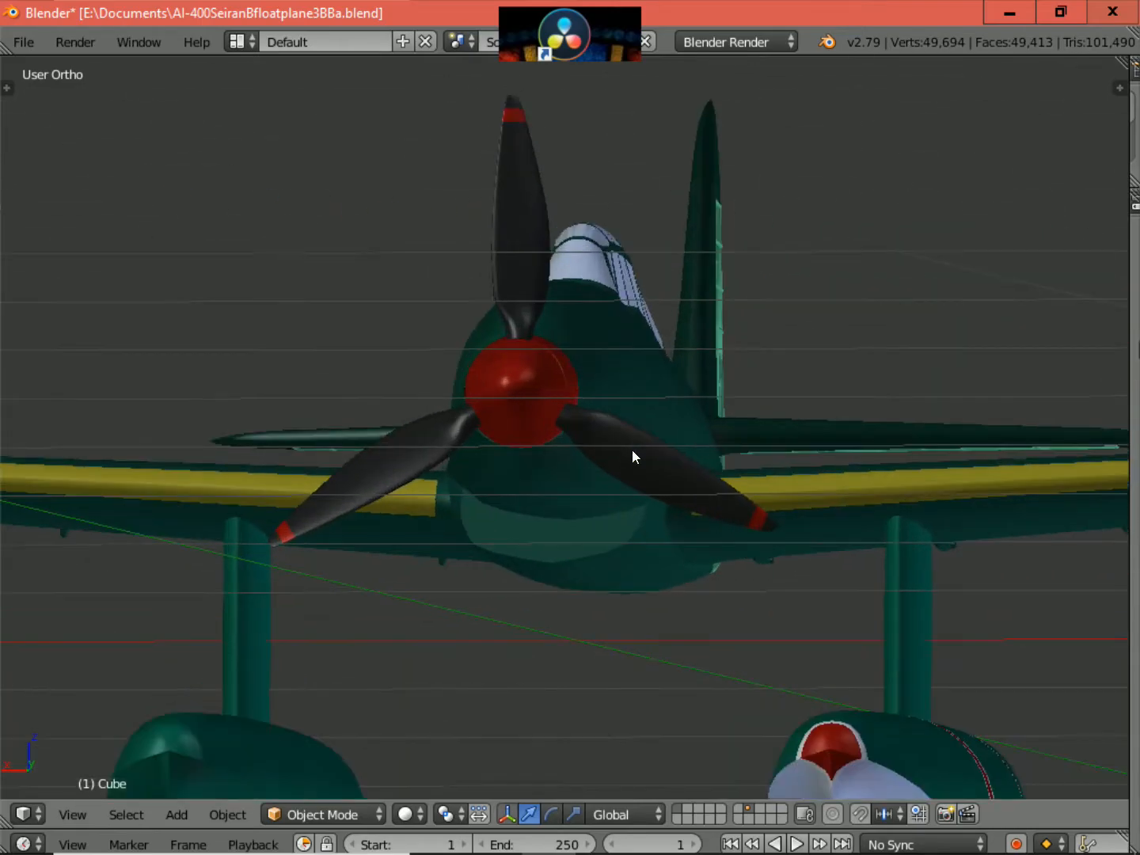
scroll(631, 451, "down", 2)
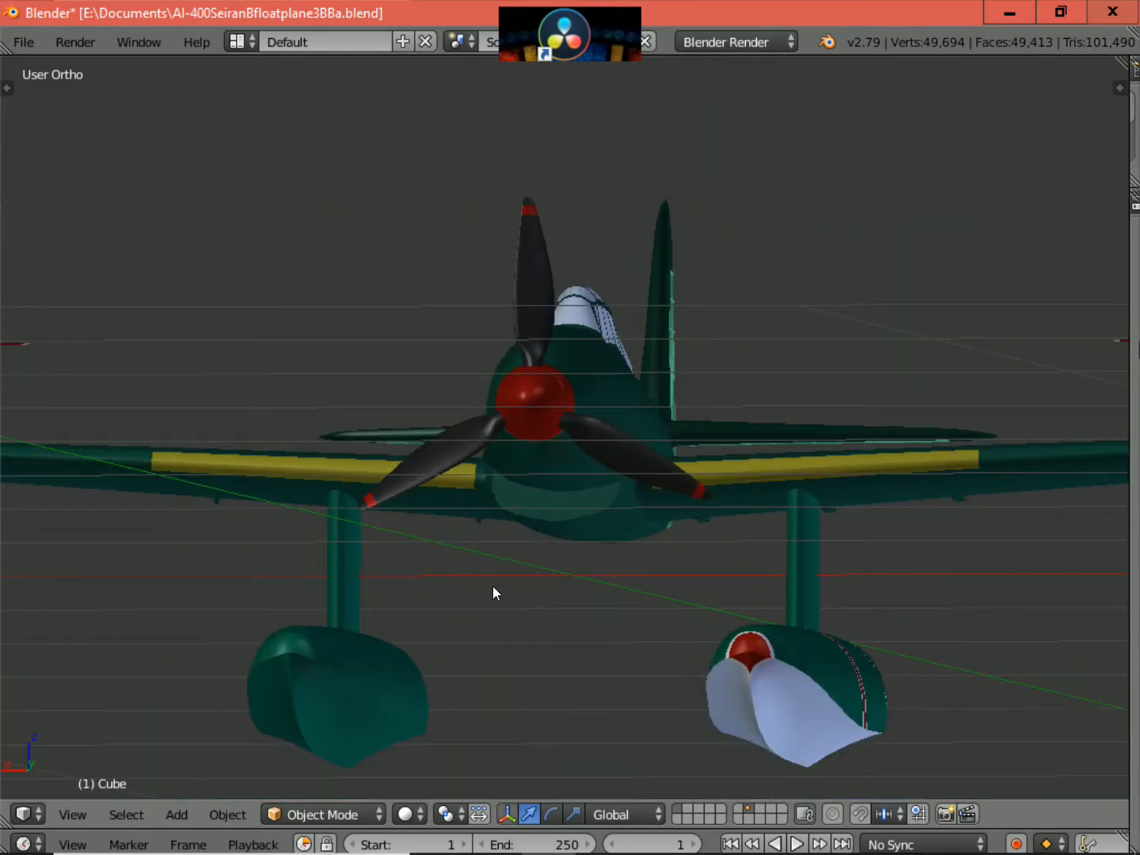
left_click(379, 810)
left_click(353, 763)
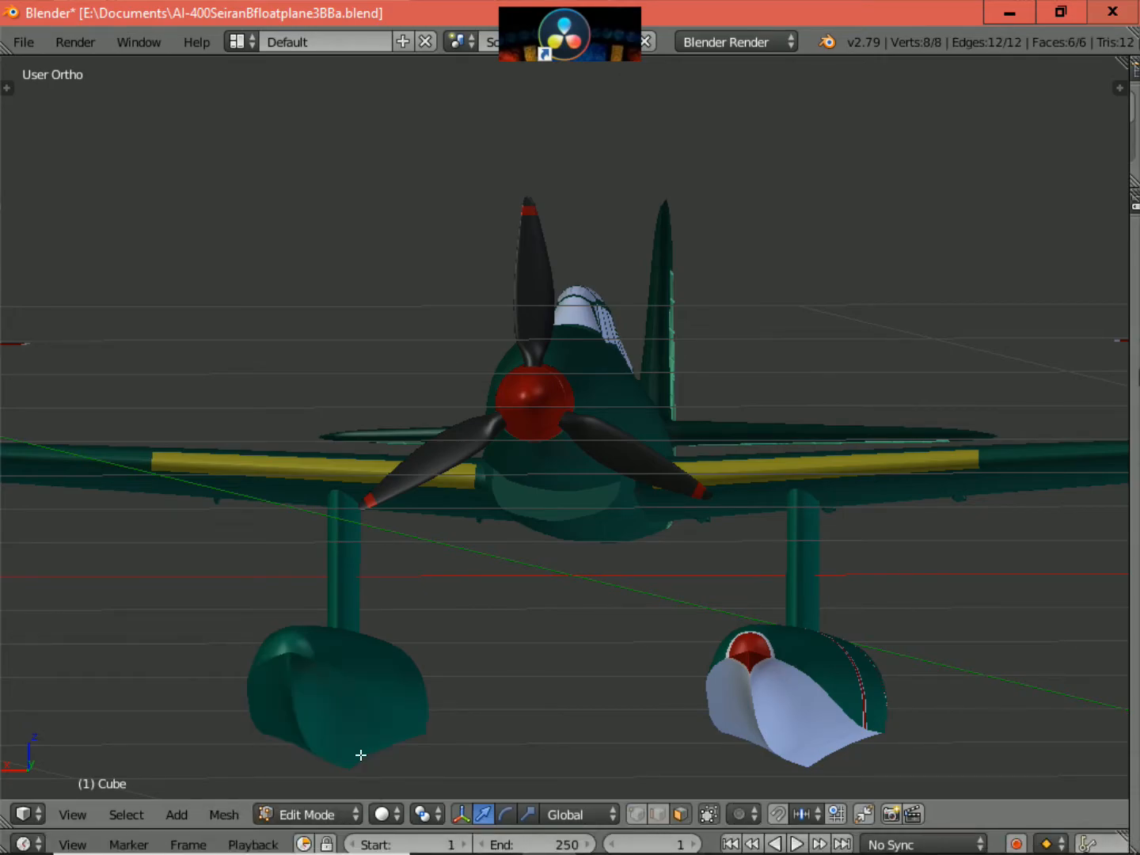
middle_click_drag(558, 670, 474, 717)
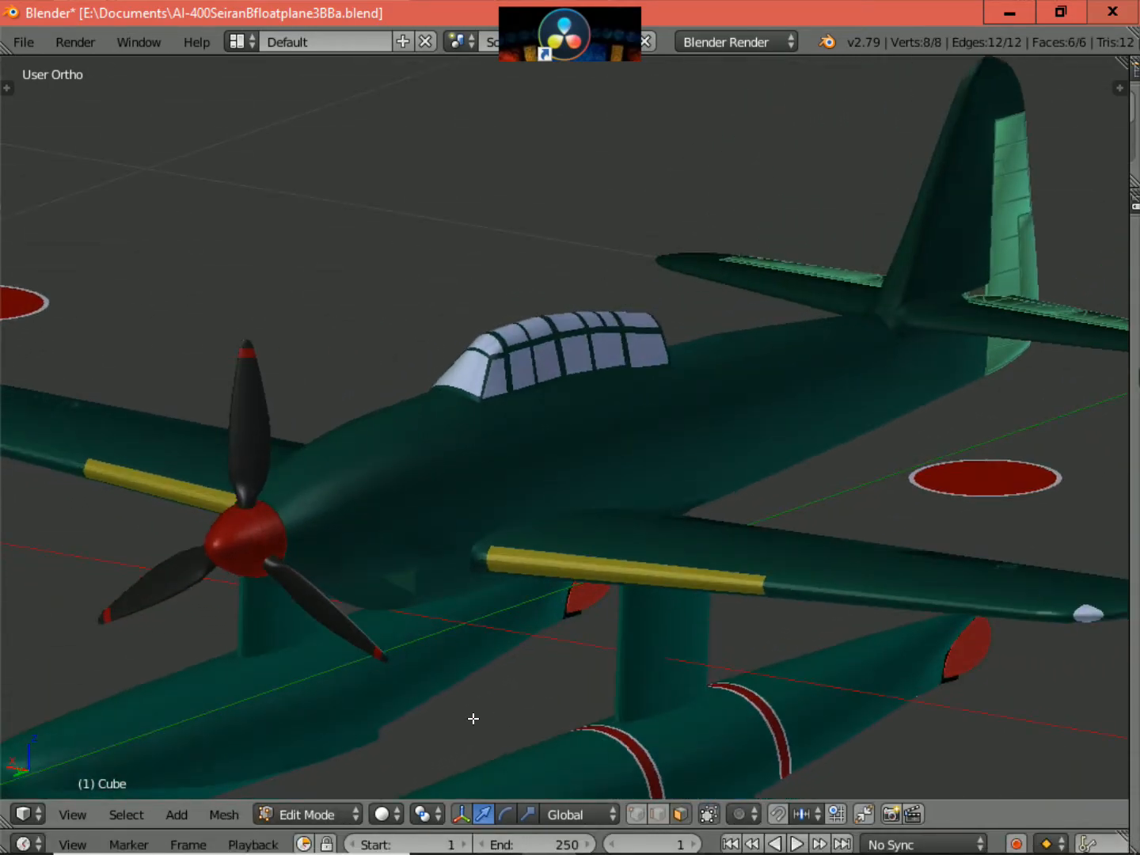
left_click(360, 817)
left_click(348, 787)
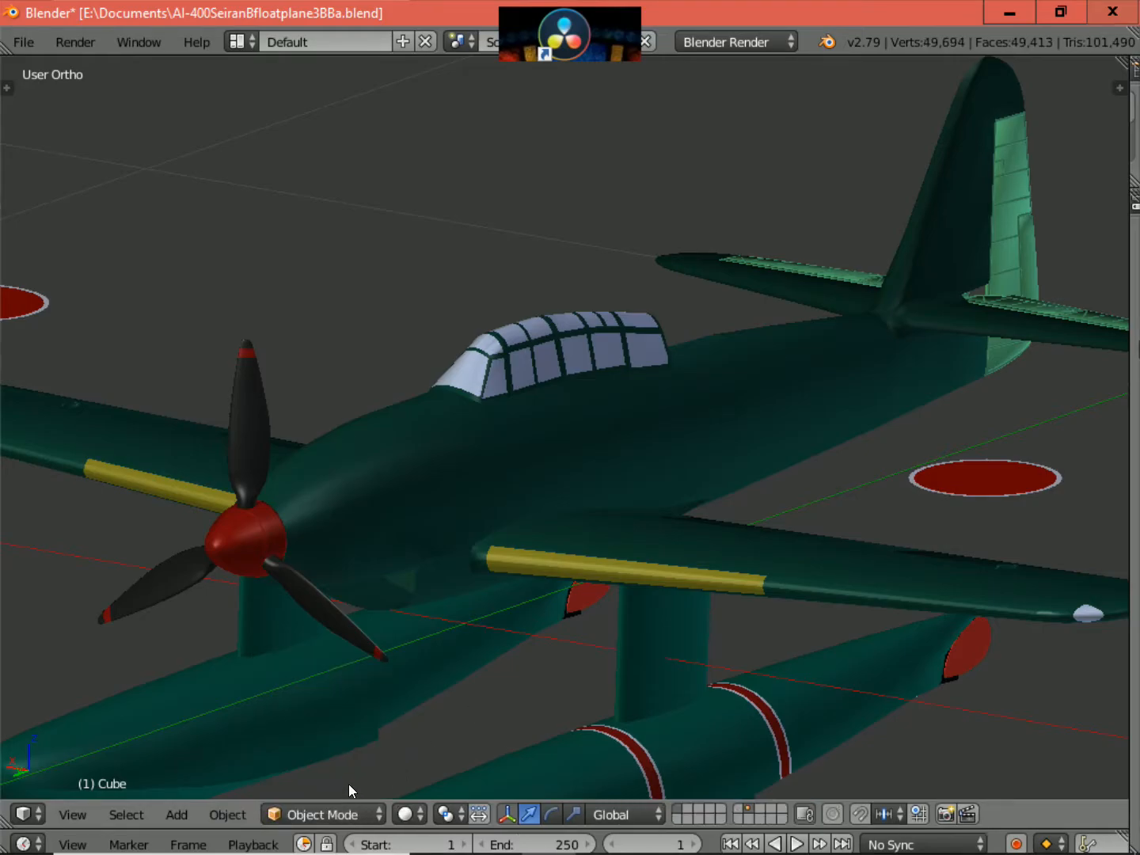
- Select the aircraft body object and display its mesh in Edit Mode with vertex selection
scroll(441, 736, "down", 3)
right_click(517, 465)
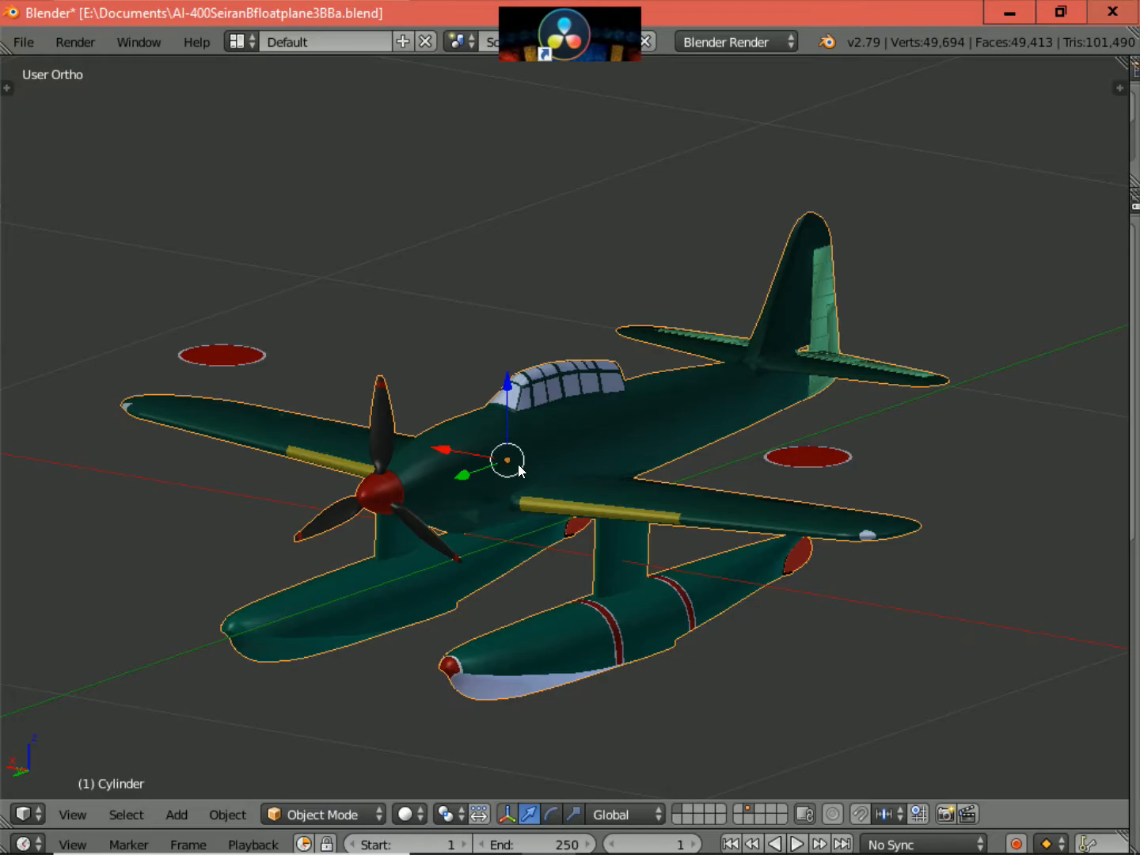
left_click(378, 817)
left_click(352, 764)
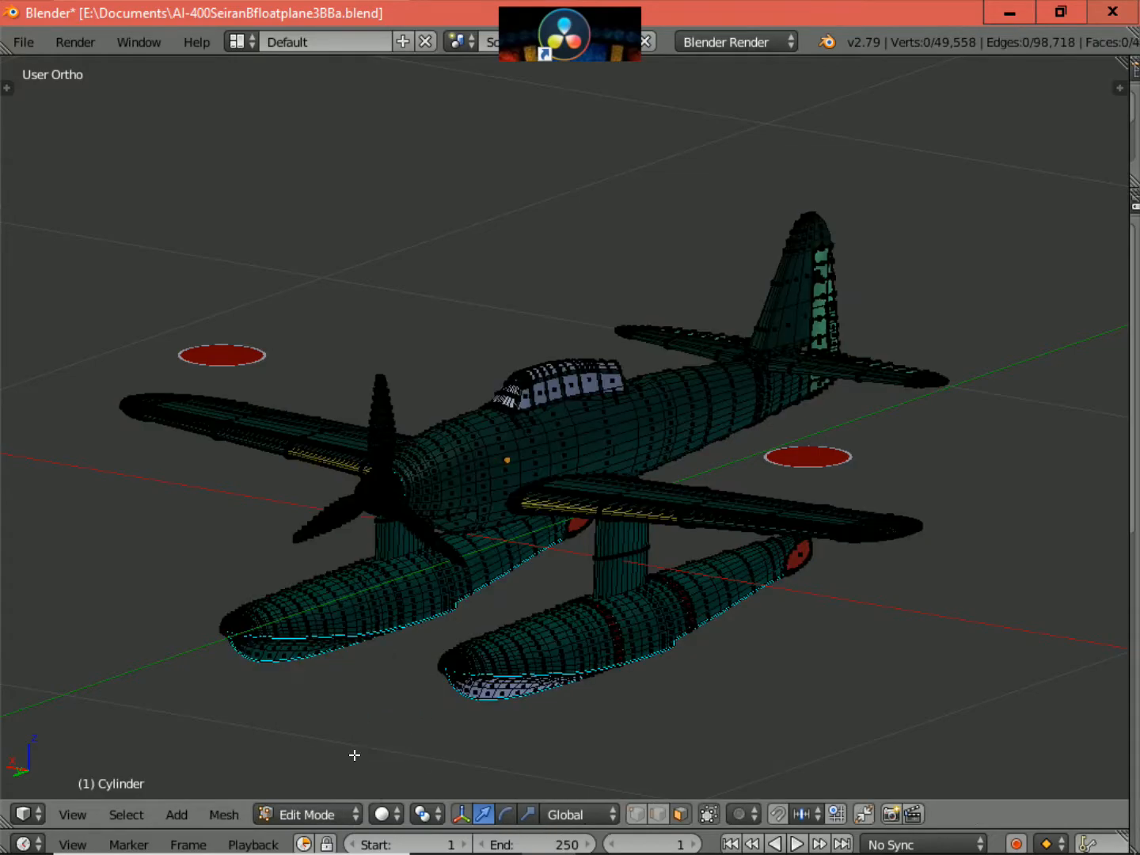
scroll(472, 703, "up", 3)
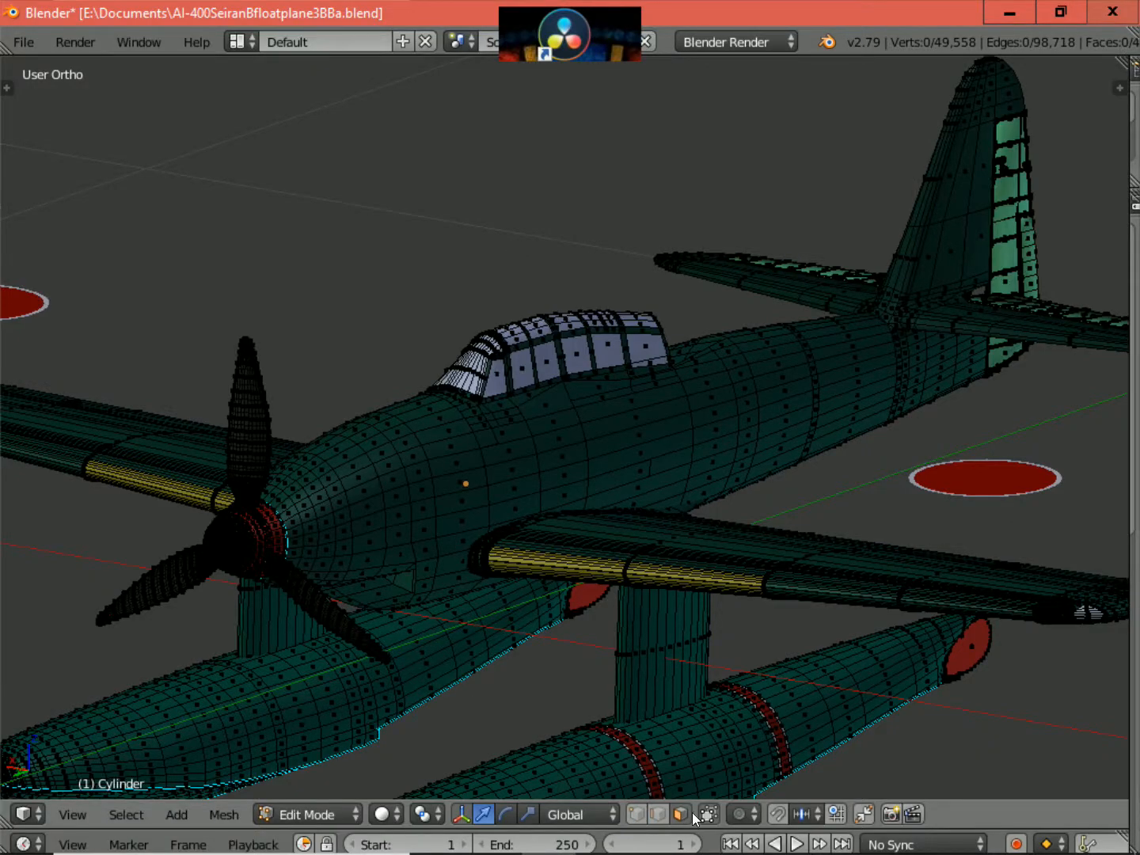
left_click(646, 816)
- Examine the Seiran's mesh density and vertex count from the front, and the topology around the cockpit canopy from the side
scroll(629, 708, "down", 3)
middle_click_drag(630, 707, 719, 685)
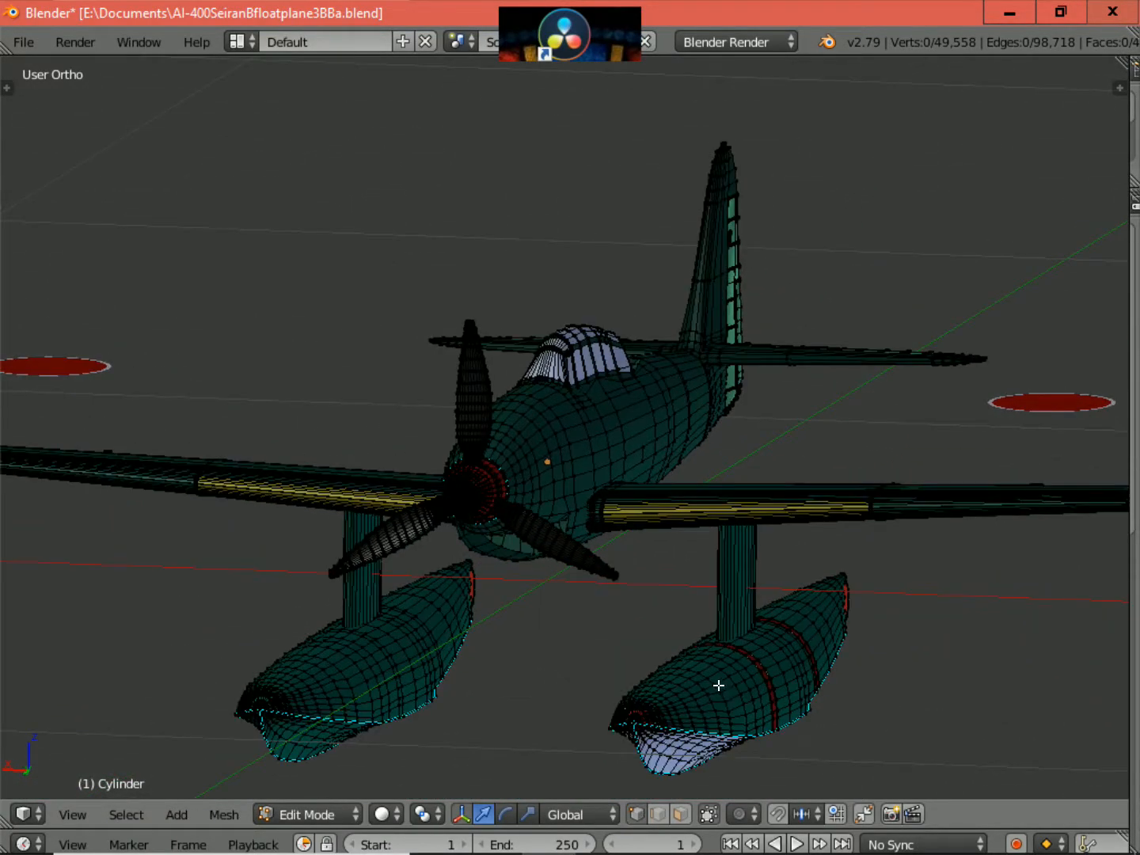
scroll(684, 672, "up", 2)
middle_click_drag(497, 714, 538, 705)
scroll(537, 707, "down", 1)
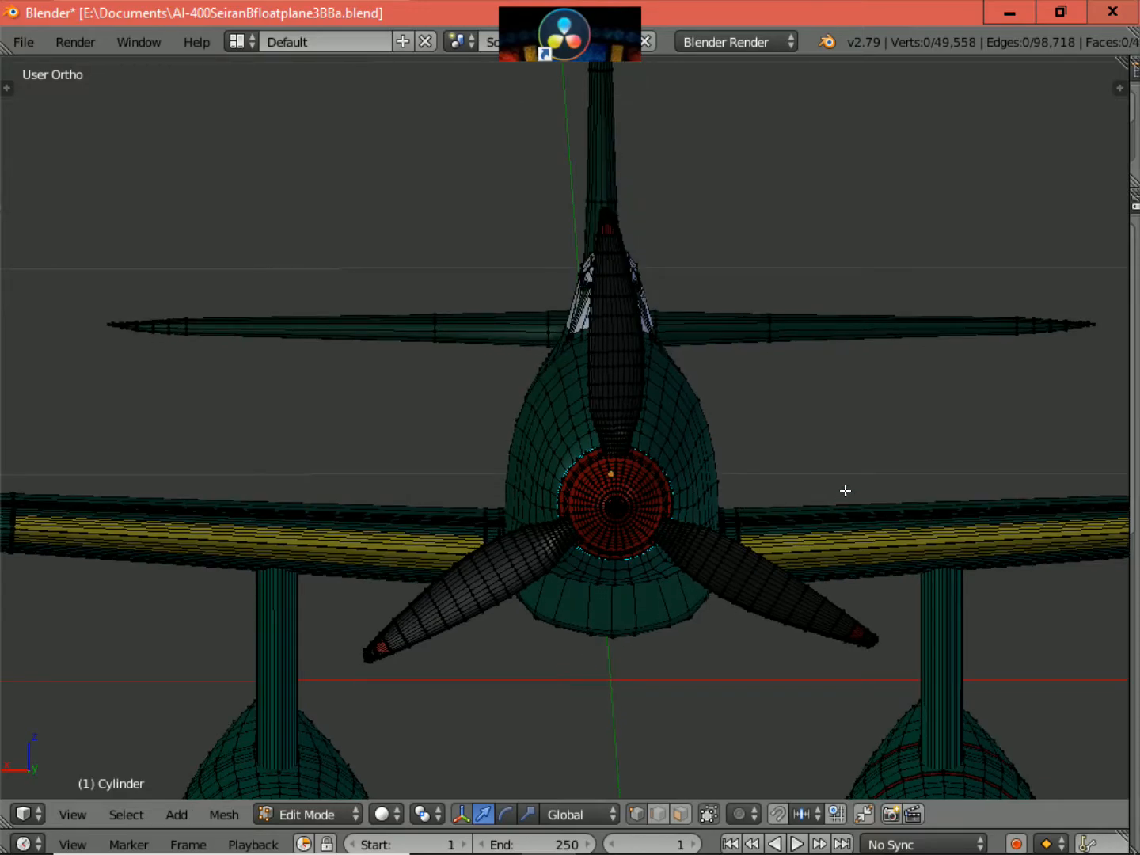
scroll(855, 460, "down", 1)
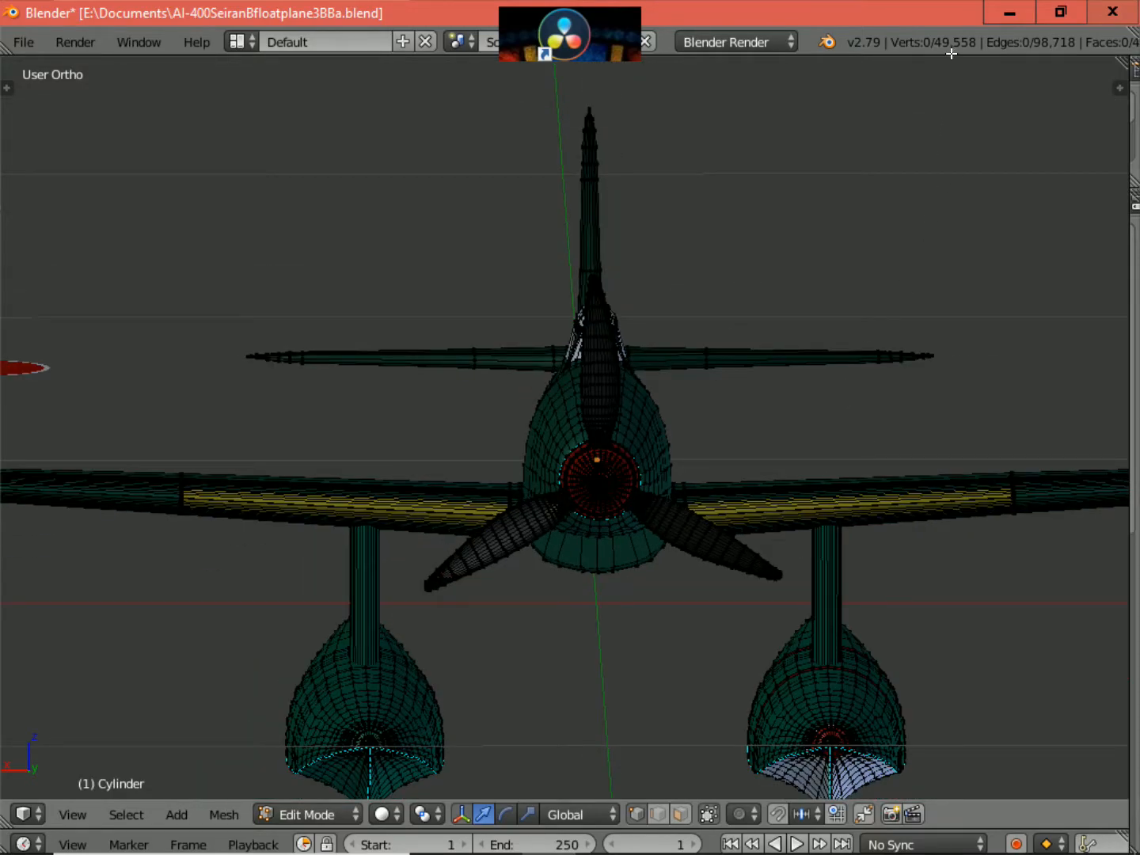
scroll(885, 224, "down", 1)
middle_click_drag(886, 224, 635, 323)
scroll(783, 297, "up", 3)
scroll(508, 440, "up", 2)
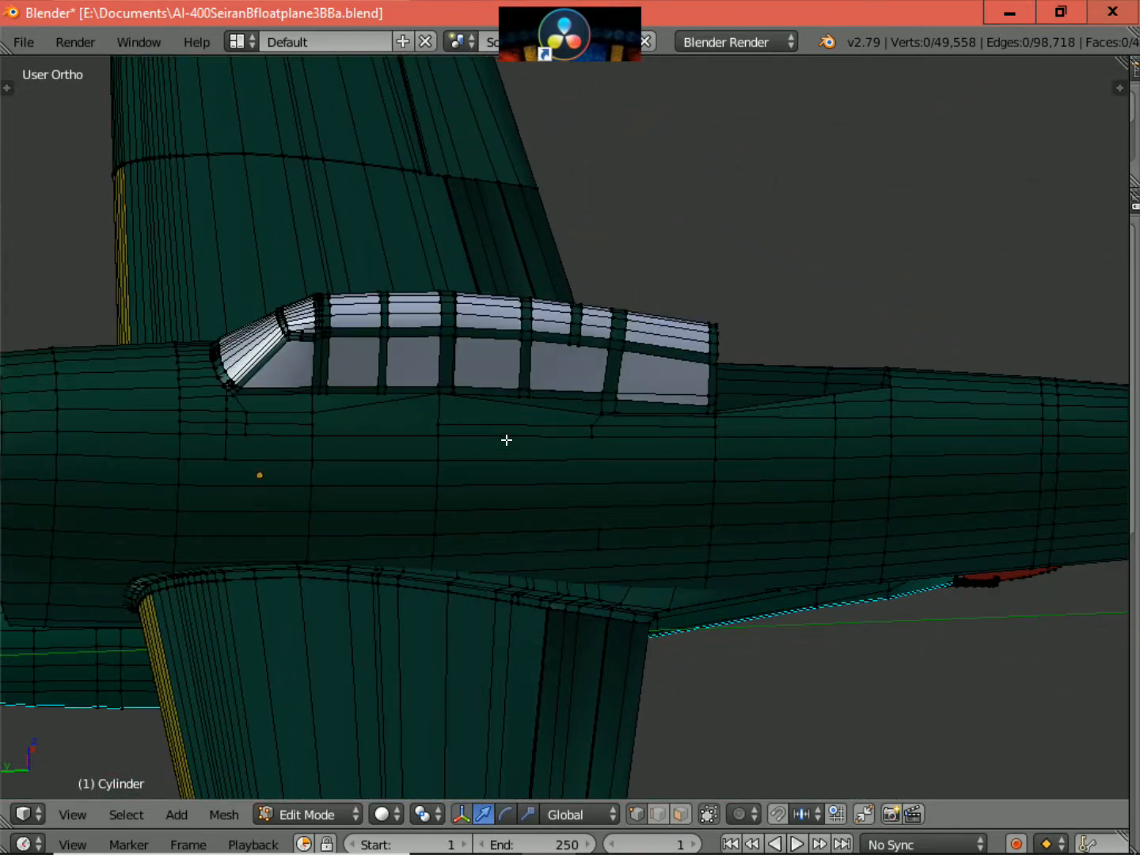
middle_click_drag(507, 439, 604, 423)
scroll(464, 414, "down", 1)
- Examine the mesh of the spinner, propeller blades and nose from the front and from both front quarters
middle_click_drag(570, 409, 618, 368)
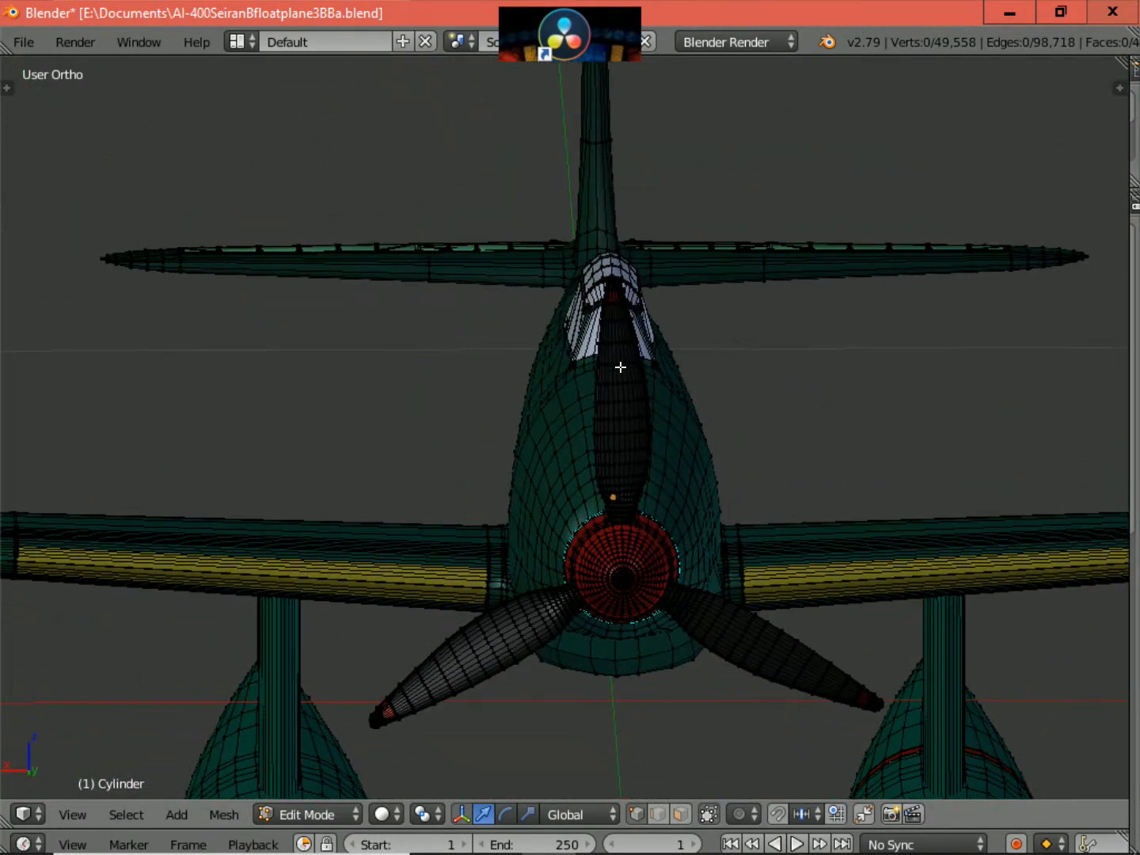
scroll(629, 377, "up", 3)
middle_click_drag(636, 394, 687, 391)
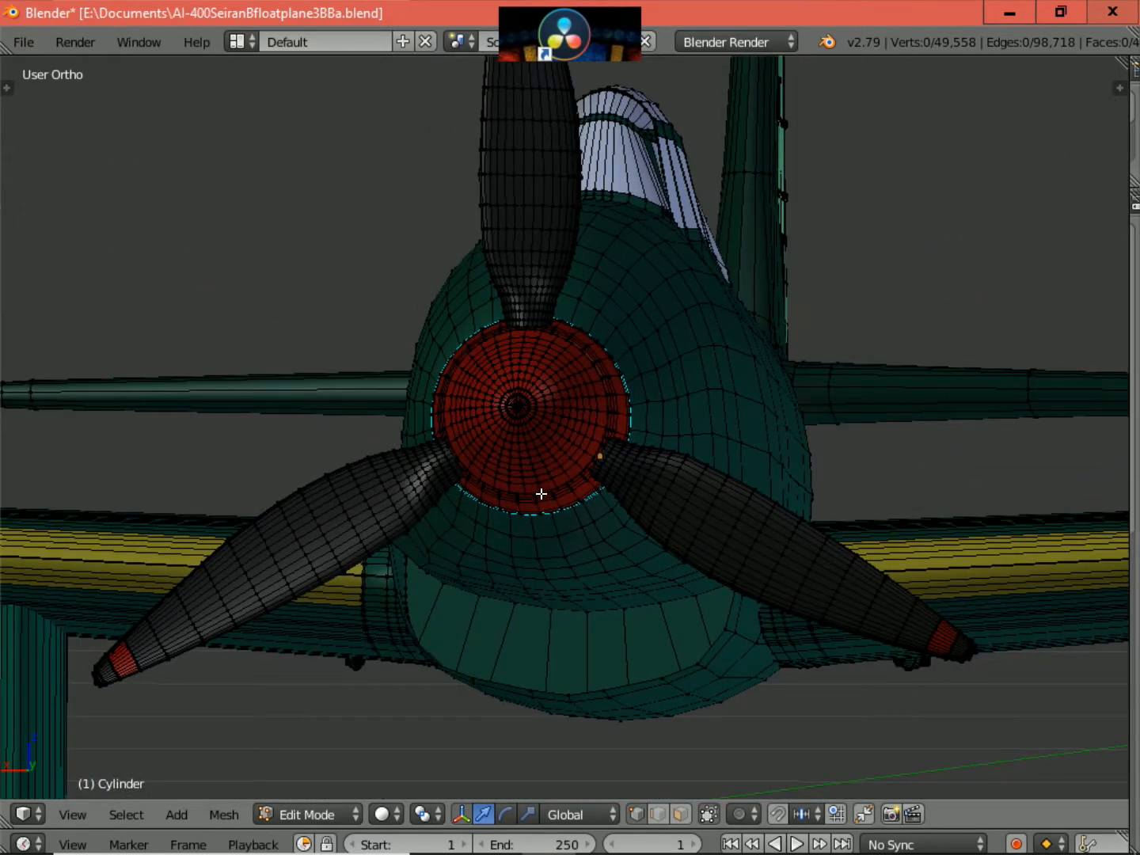
scroll(542, 505, "down", 1)
middle_click_drag(541, 505, 554, 524)
scroll(554, 525, "up", 1)
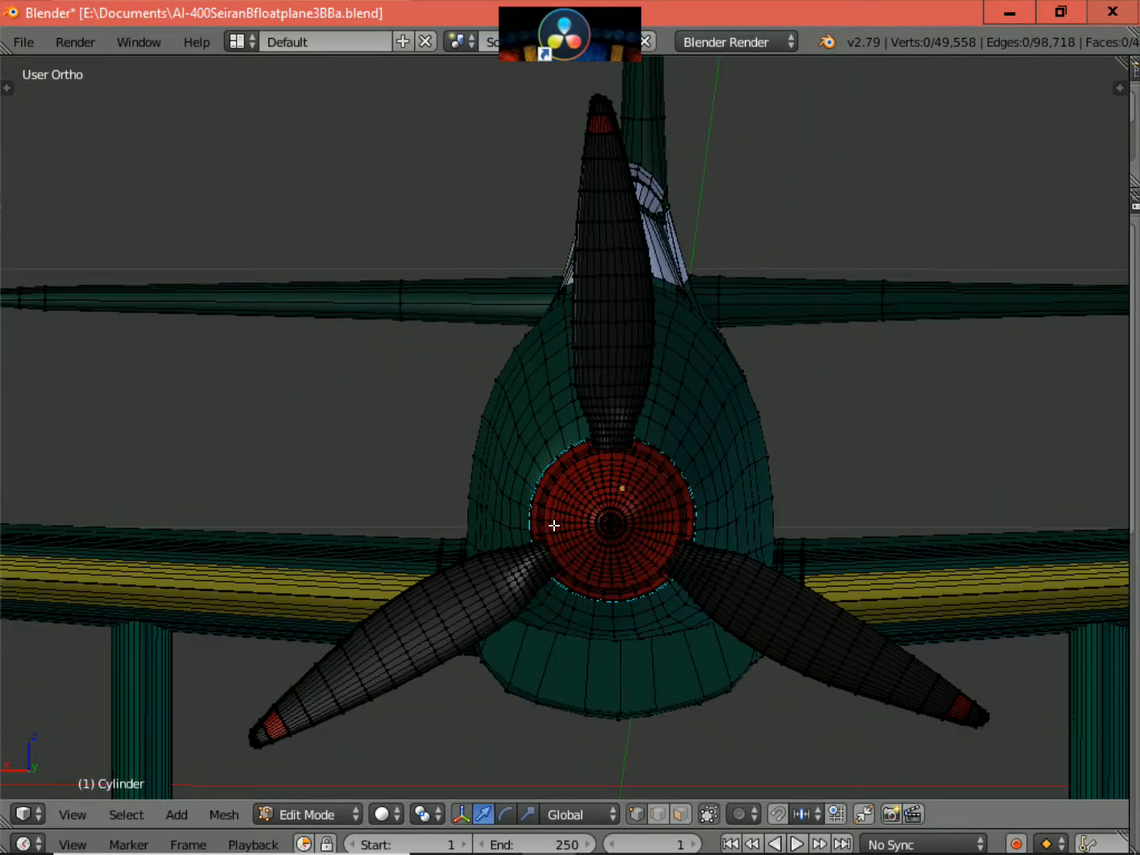
scroll(555, 525, "down", 1)
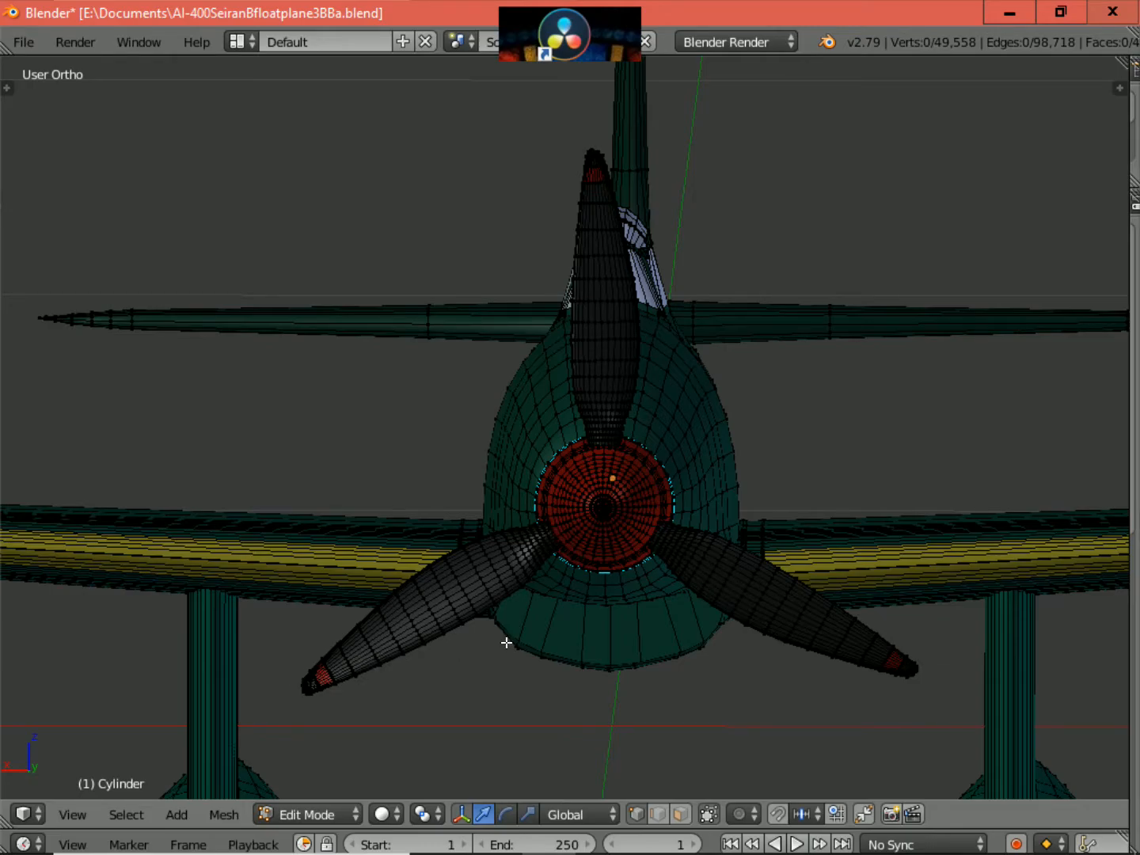
middle_click_drag(621, 679, 654, 681)
scroll(654, 680, "up", 3)
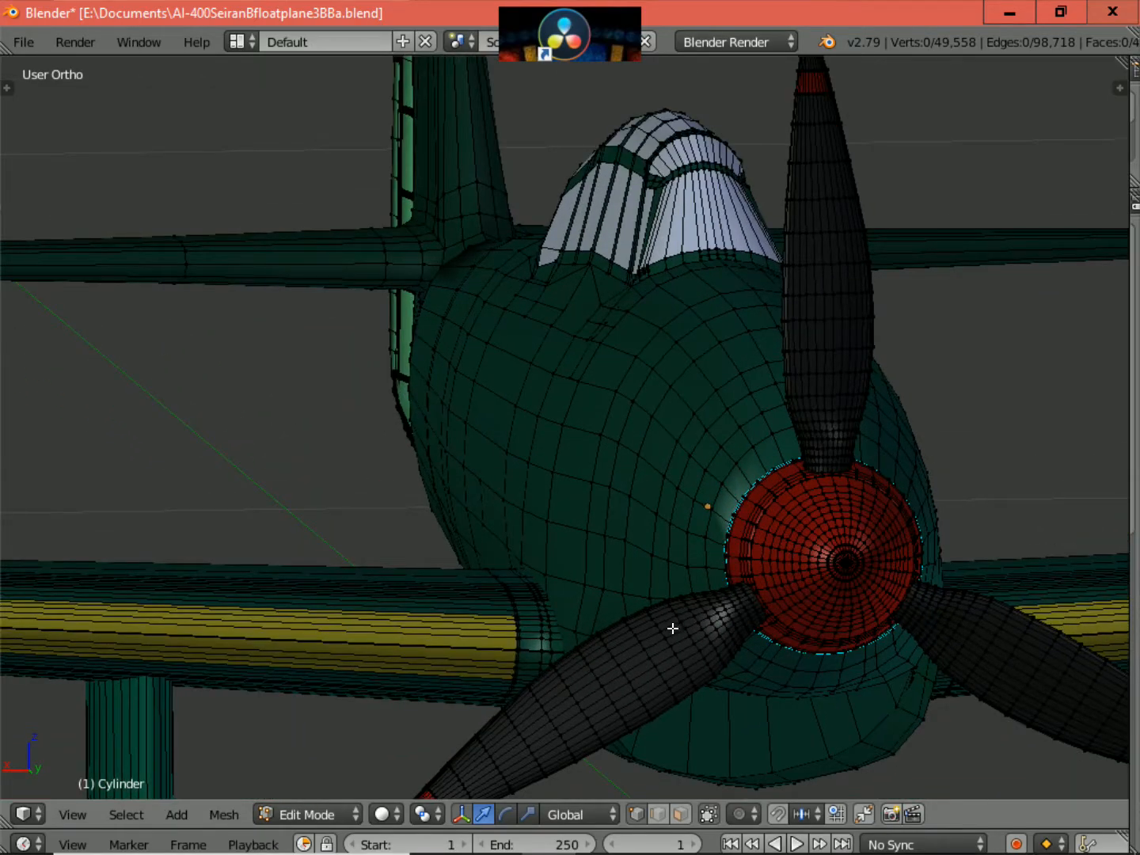
scroll(672, 628, "down", 1)
middle_click_drag(688, 629, 626, 568)
scroll(667, 612, "down", 1)
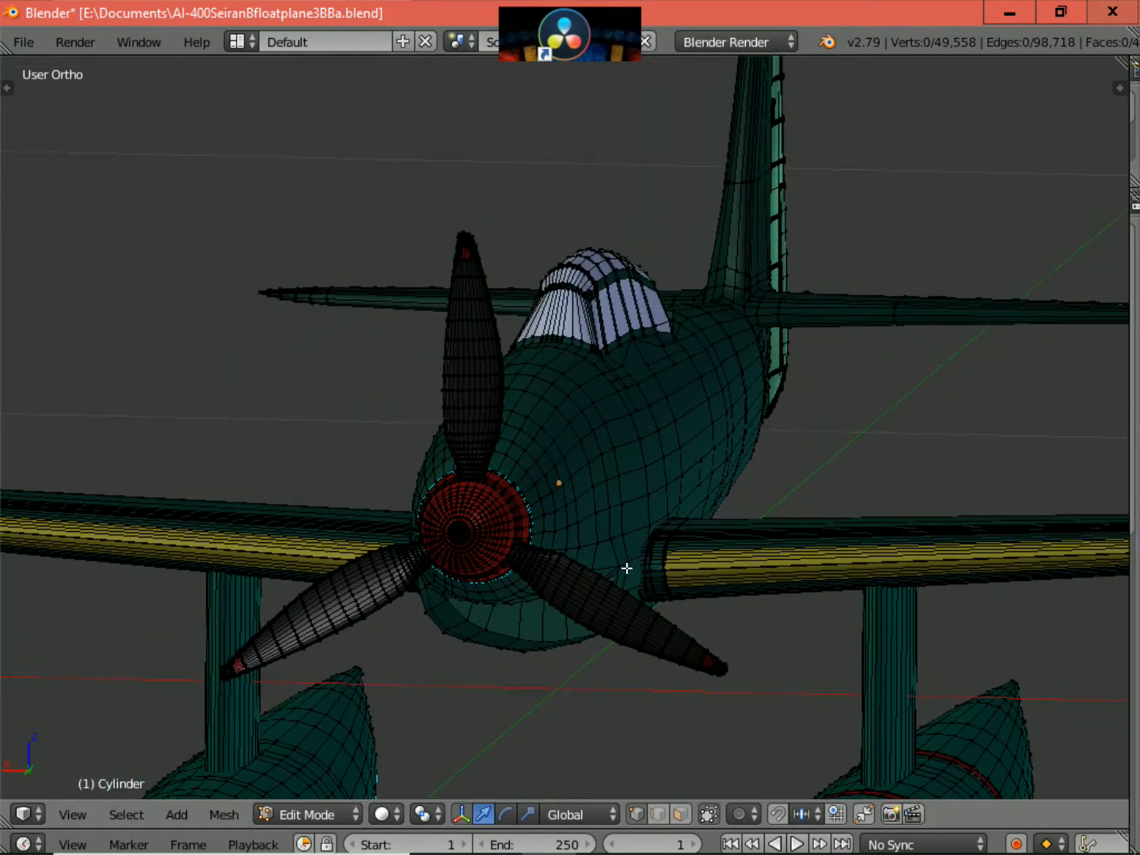
- Examine the mesh of the spinner, blade roots and forward fuselage close up from the front and front quarter
scroll(636, 479, "down", 2)
middle_click_drag(636, 488, 673, 476)
scroll(599, 503, "up", 1)
scroll(672, 476, "up", 5)
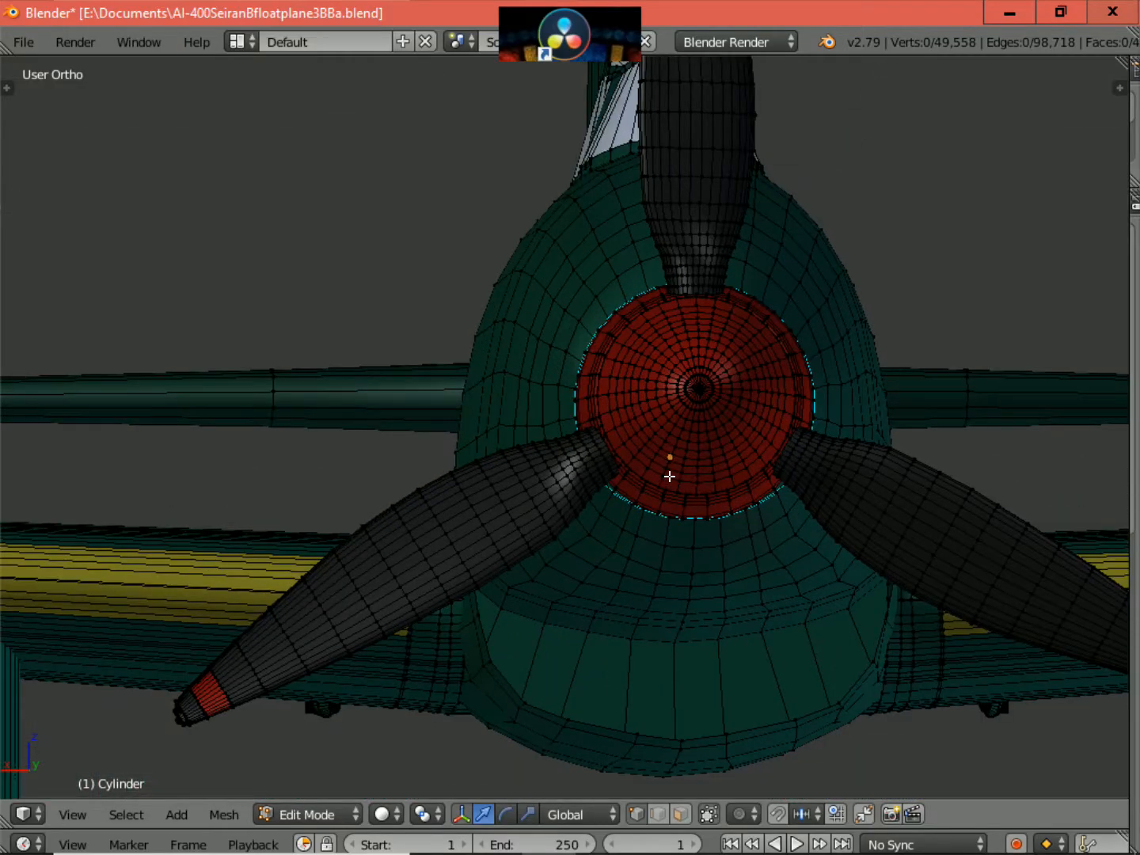
scroll(671, 478, "up", 2)
middle_click_drag(676, 495, 648, 500)
scroll(383, 524, "up", 1)
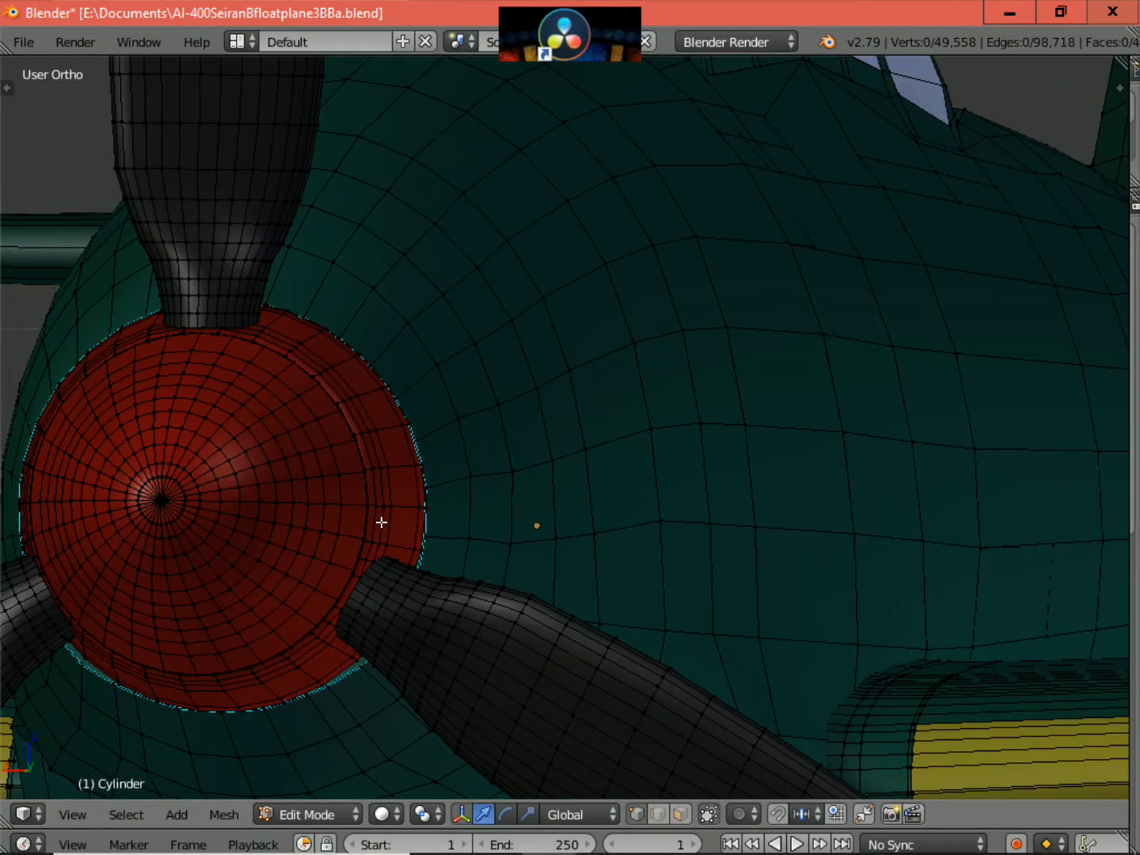
scroll(382, 523, "down", 5)
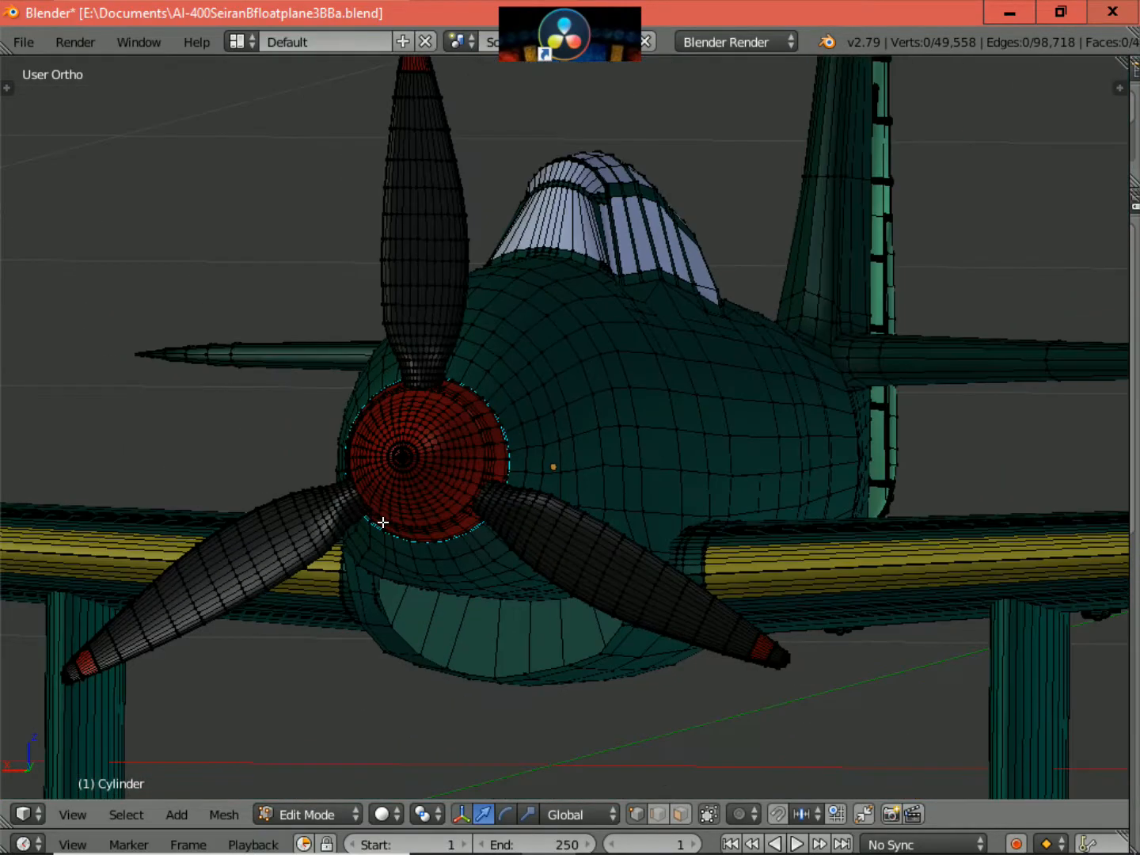
scroll(387, 520, "down", 1)
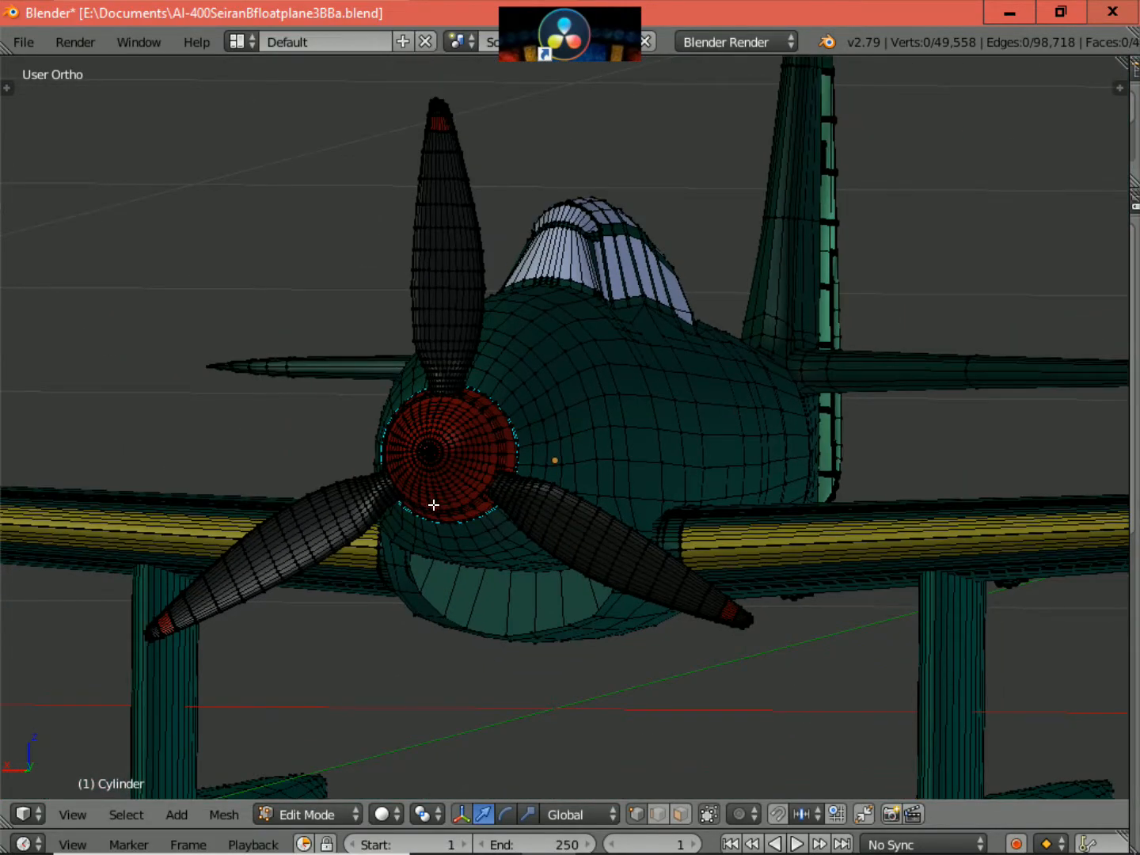
- Examine the whole aircraft's mesh from the front quarter and the rear fuselage topology from behind and the side
scroll(436, 508, "down", 3)
middle_click_drag(446, 517, 514, 542)
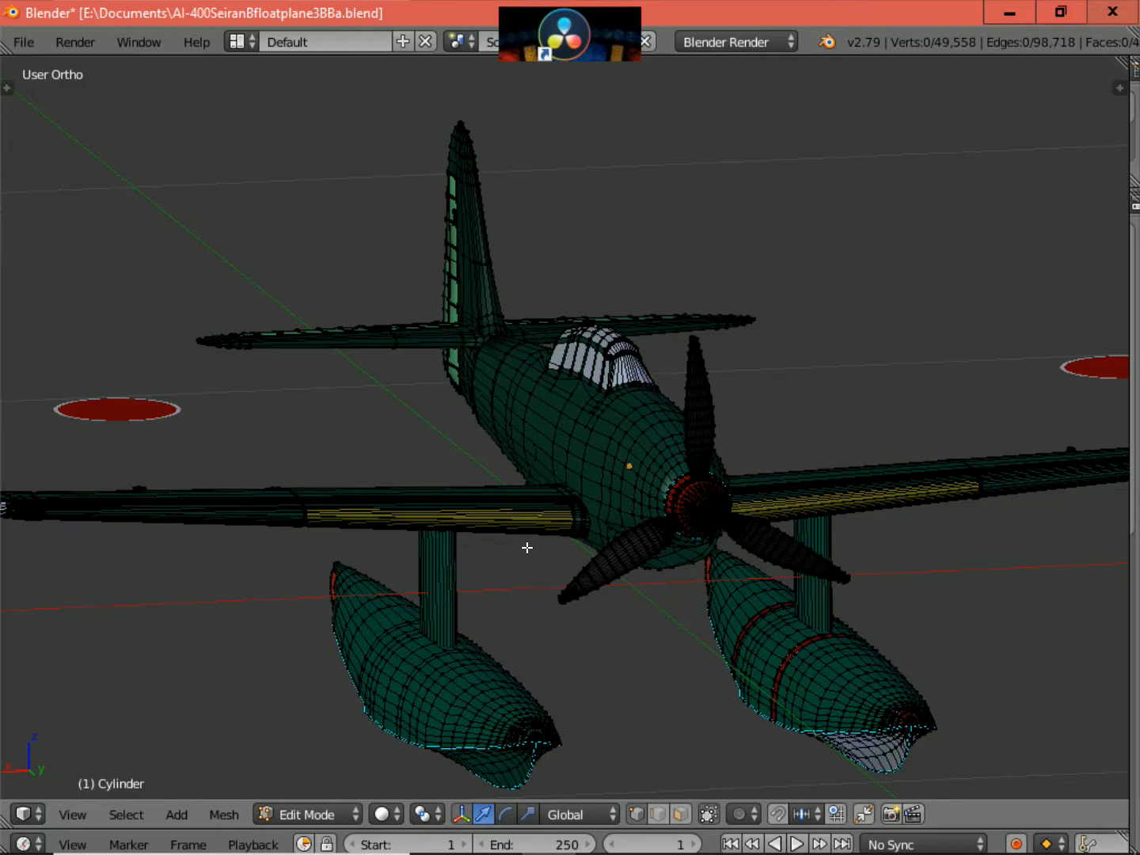
scroll(526, 545, "down", 3)
middle_click_drag(527, 545, 804, 489)
scroll(769, 521, "up", 4)
scroll(875, 517, "up", 4)
scroll(804, 489, "up", 3)
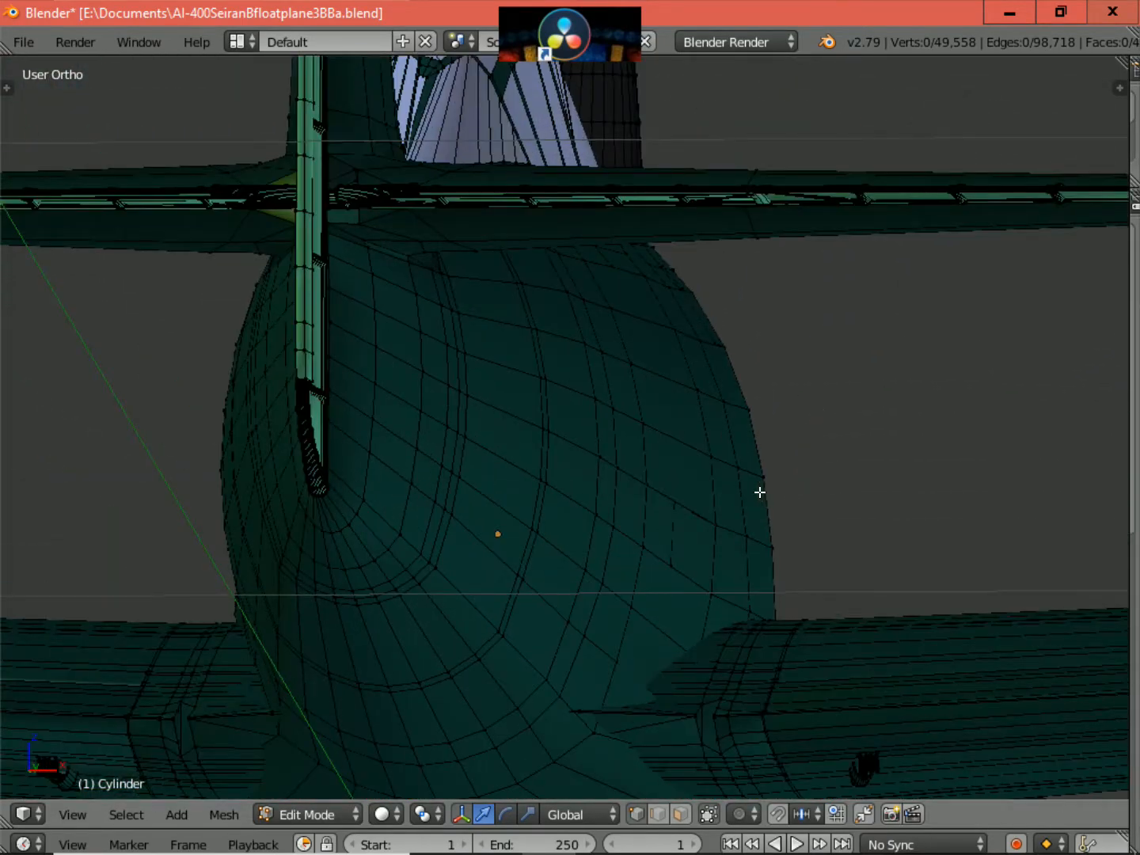
scroll(763, 487, "up", 1)
middle_click_drag(540, 494, 606, 504)
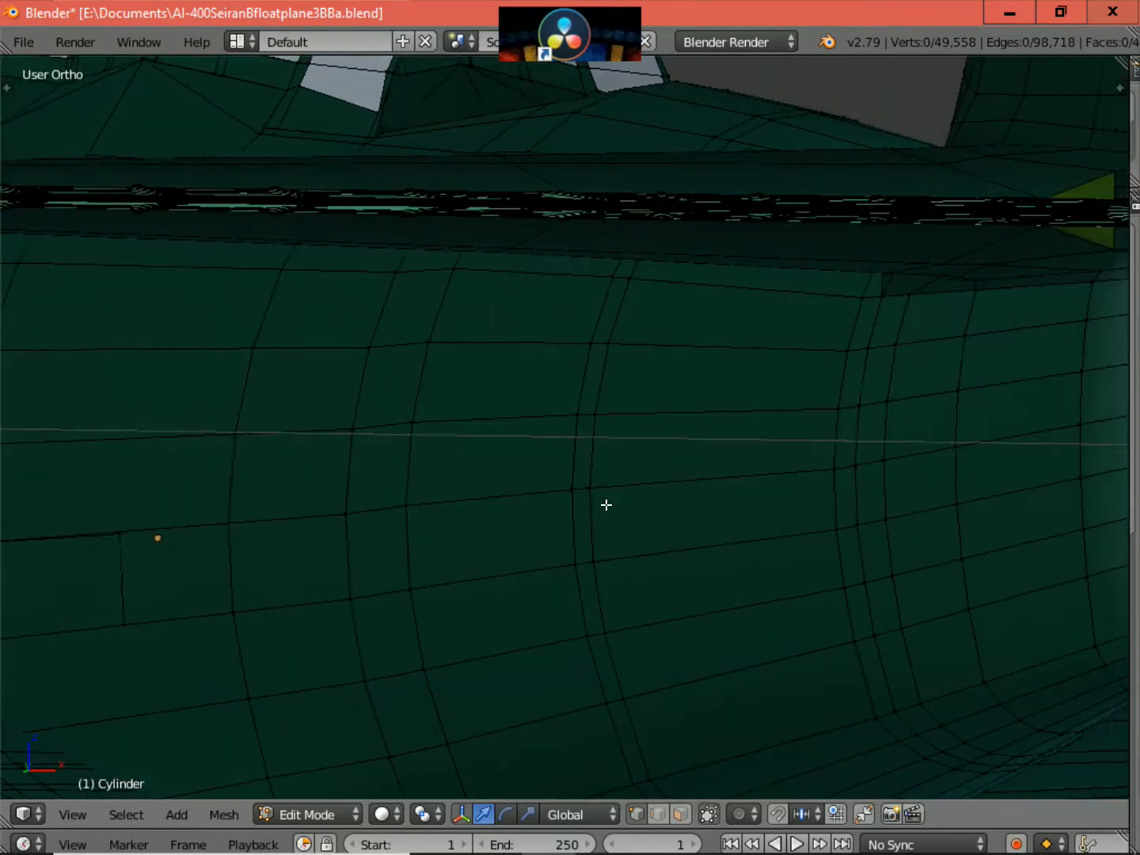
scroll(610, 503, "down", 3)
scroll(611, 503, "down", 1)
- Examine the mesh of the rudder's ribs and curved lower edge where it meets the rear fuselage
scroll(612, 504, "up", 12, "ctrl")
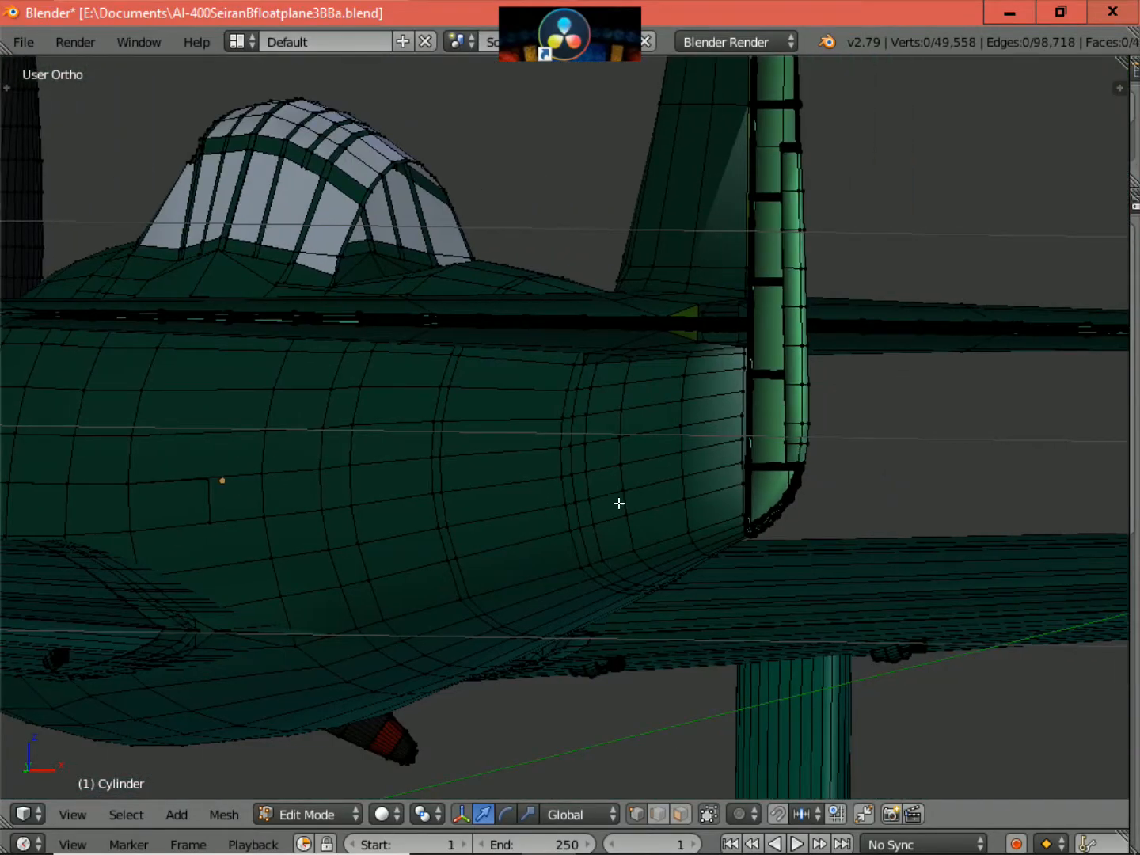
scroll(627, 508, "up", 1)
scroll(627, 508, "up", 4)
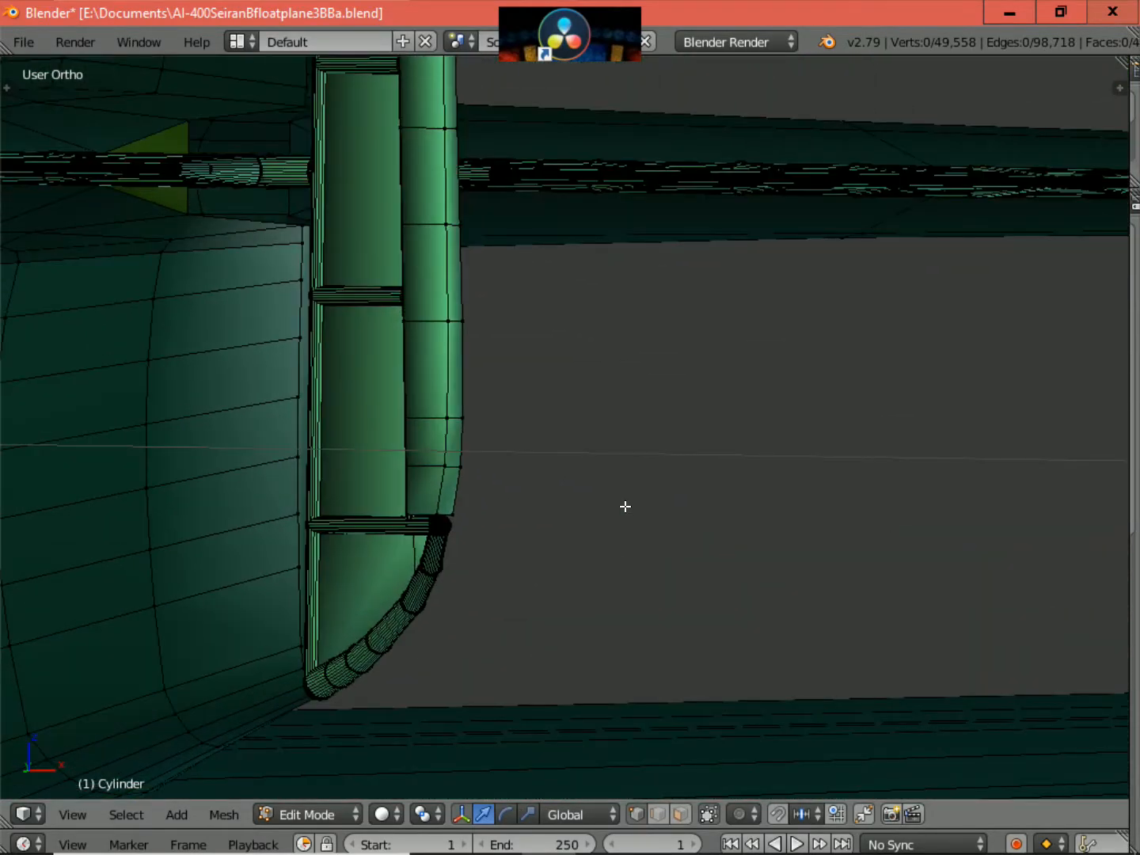
scroll(626, 507, "down", 2, "ctrl")
scroll(626, 507, "up", 5)
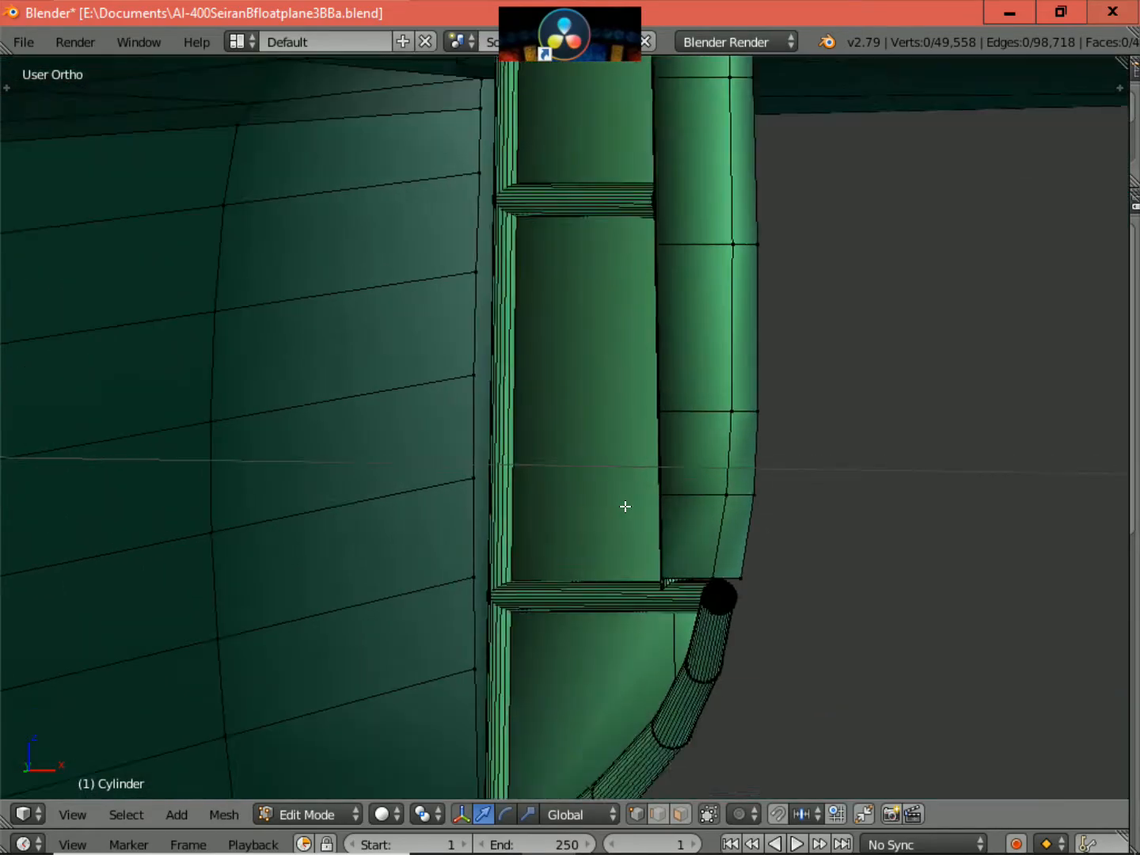
scroll(640, 512, "down", 2, "ctrl")
scroll(639, 512, "down", 3)
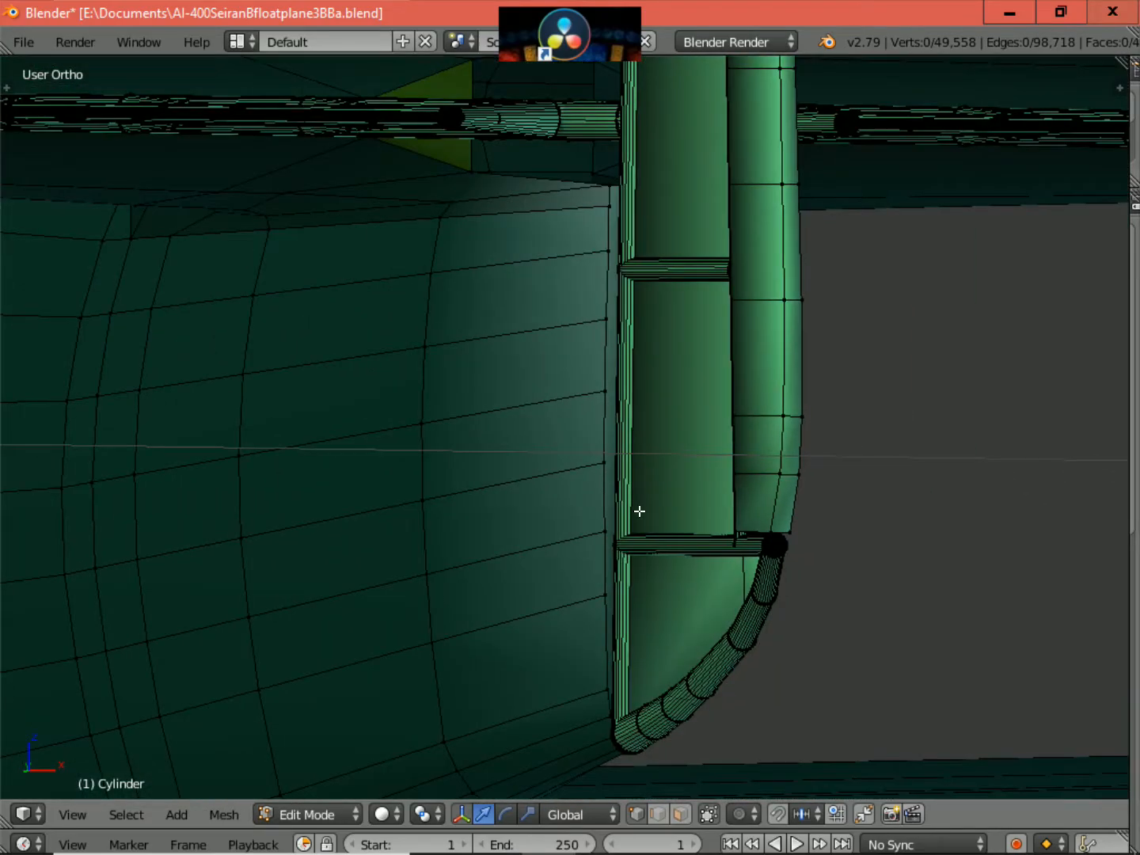
scroll(640, 512, "down", 1, "ctrl")
scroll(639, 511, "up", 1, "ctrl")
key("Up")
scroll(634, 510, "down", 2)
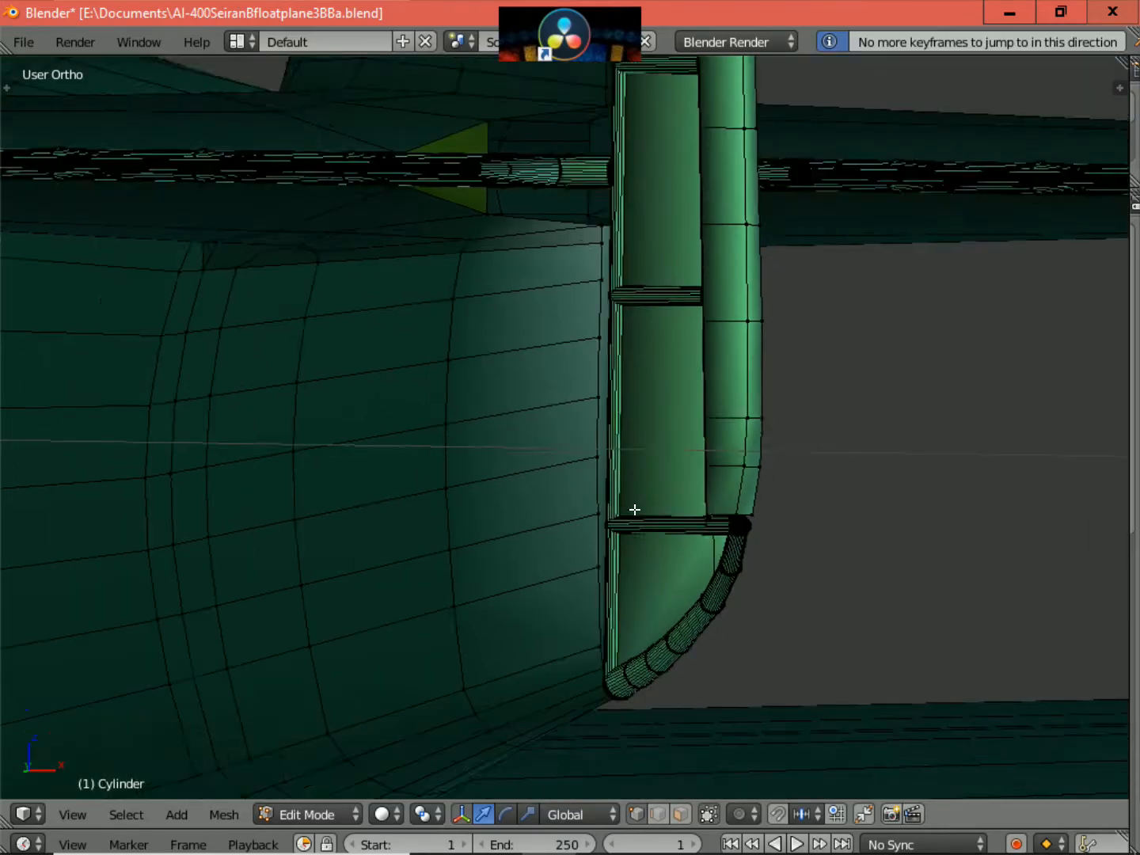
scroll(634, 510, "up", 2)
- Examine the underside of the rear fuselage and the rudder's tubular lower frame and ribs from below
key("ctrl+KP_2")
key("ctrl+KP_2")
key("ctrl+KP_2")
key("ctrl+KP_2")
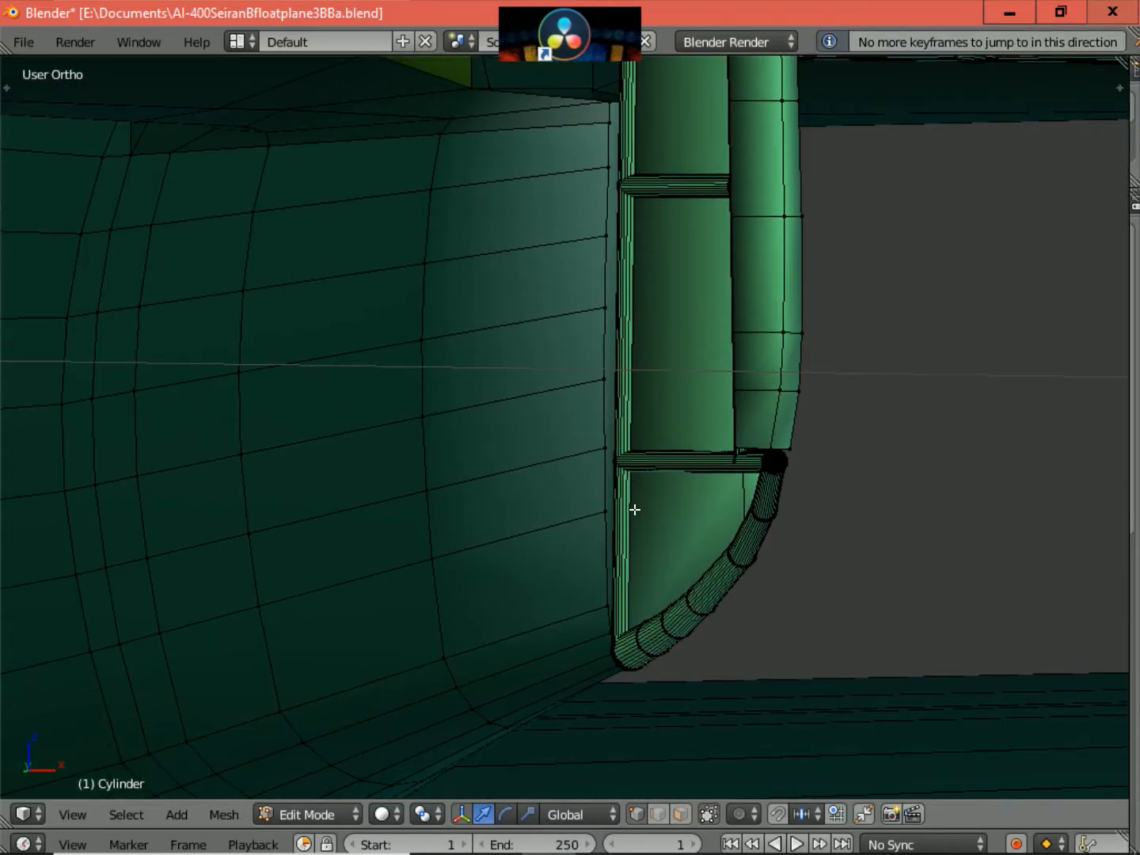
key("KP_2")
scroll(637, 510, "up", 1)
scroll(637, 509, "down", 1)
scroll(638, 509, "up", 1)
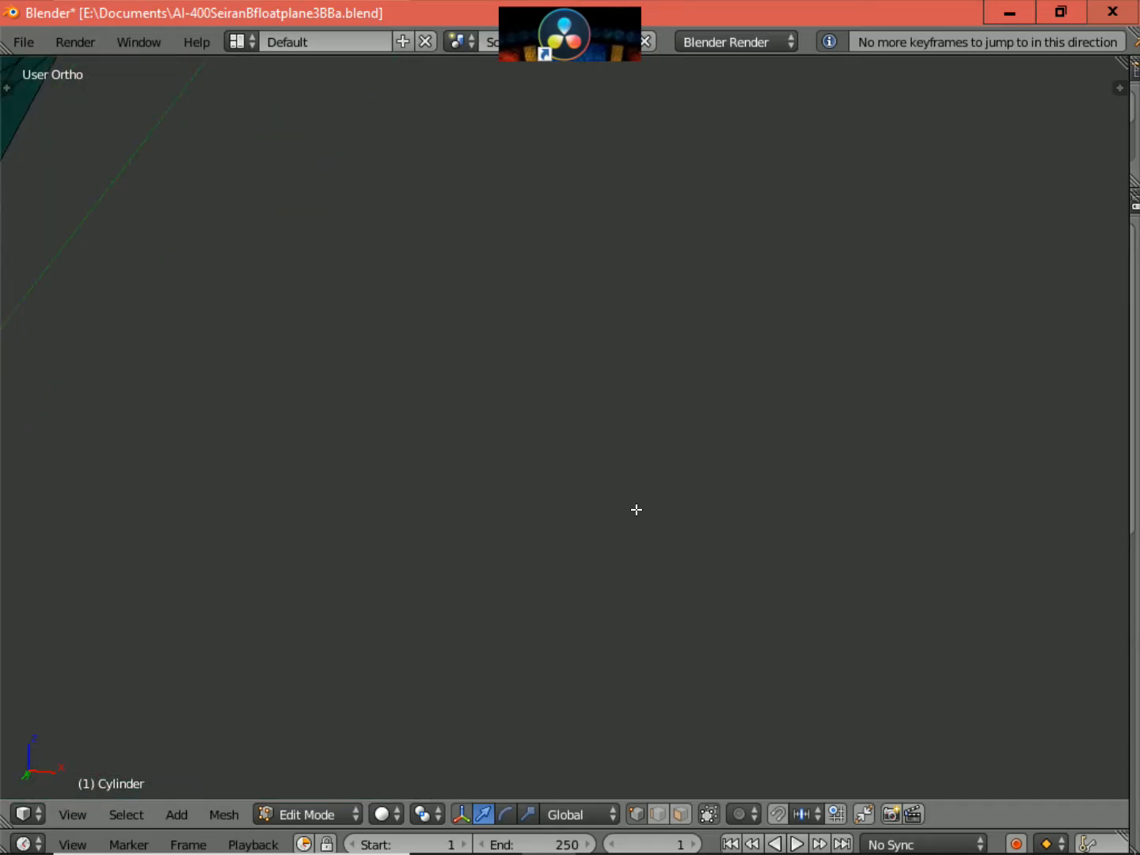
scroll(637, 510, "down", 4)
scroll(638, 511, "up", 18, "shift")
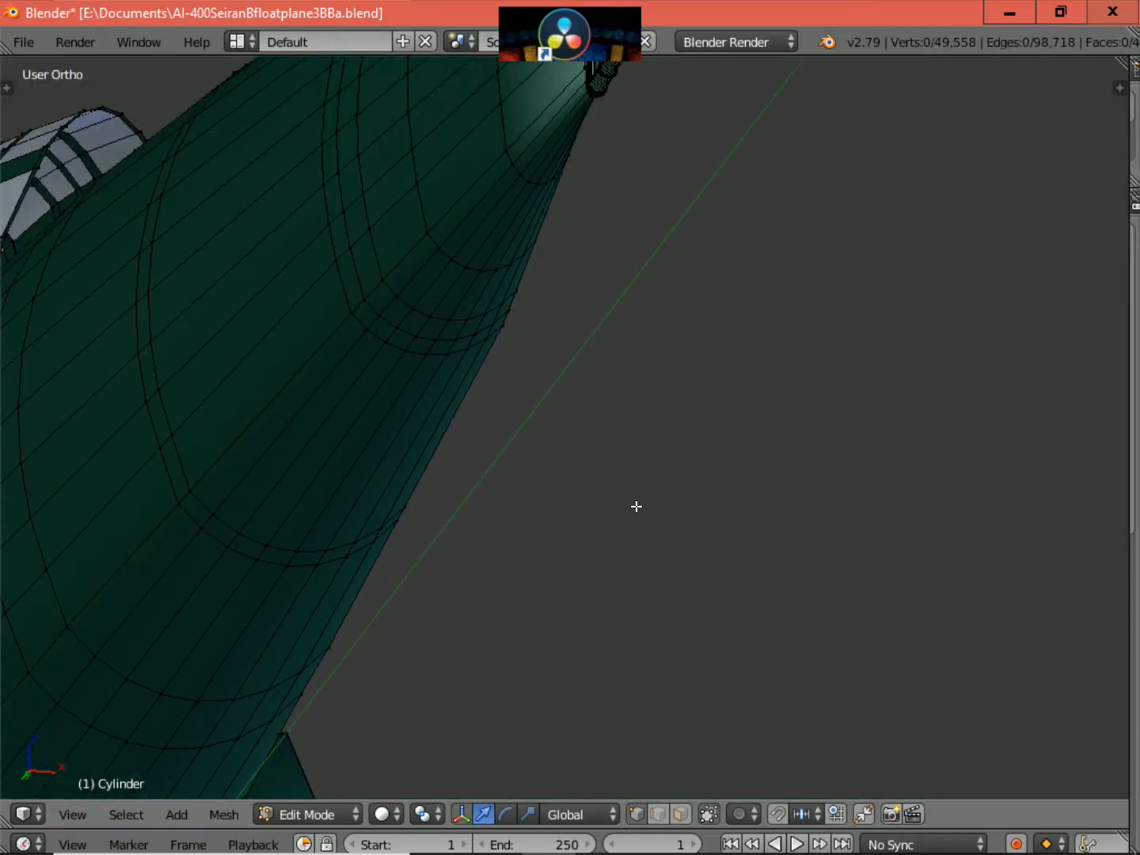
scroll(635, 503, "up", 5, "shift")
scroll(635, 503, "up", 5)
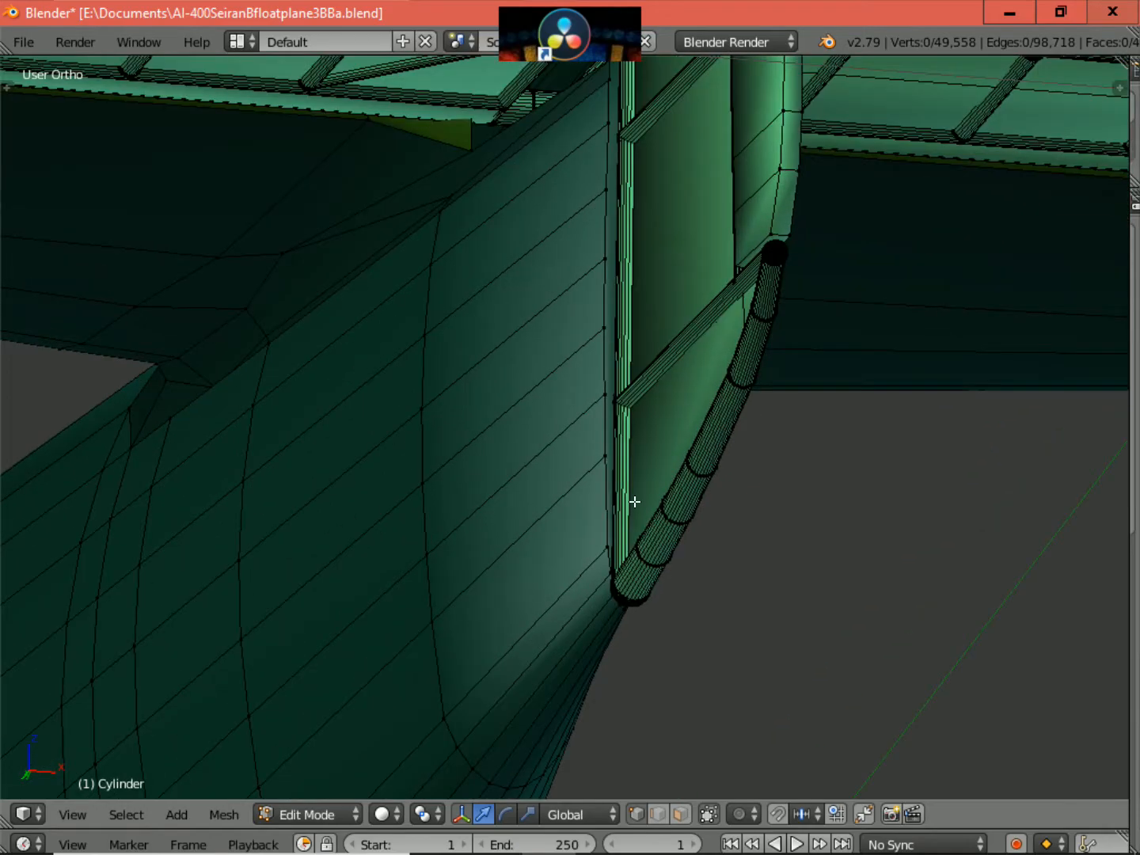
scroll(635, 503, "up", 5, "ctrl")
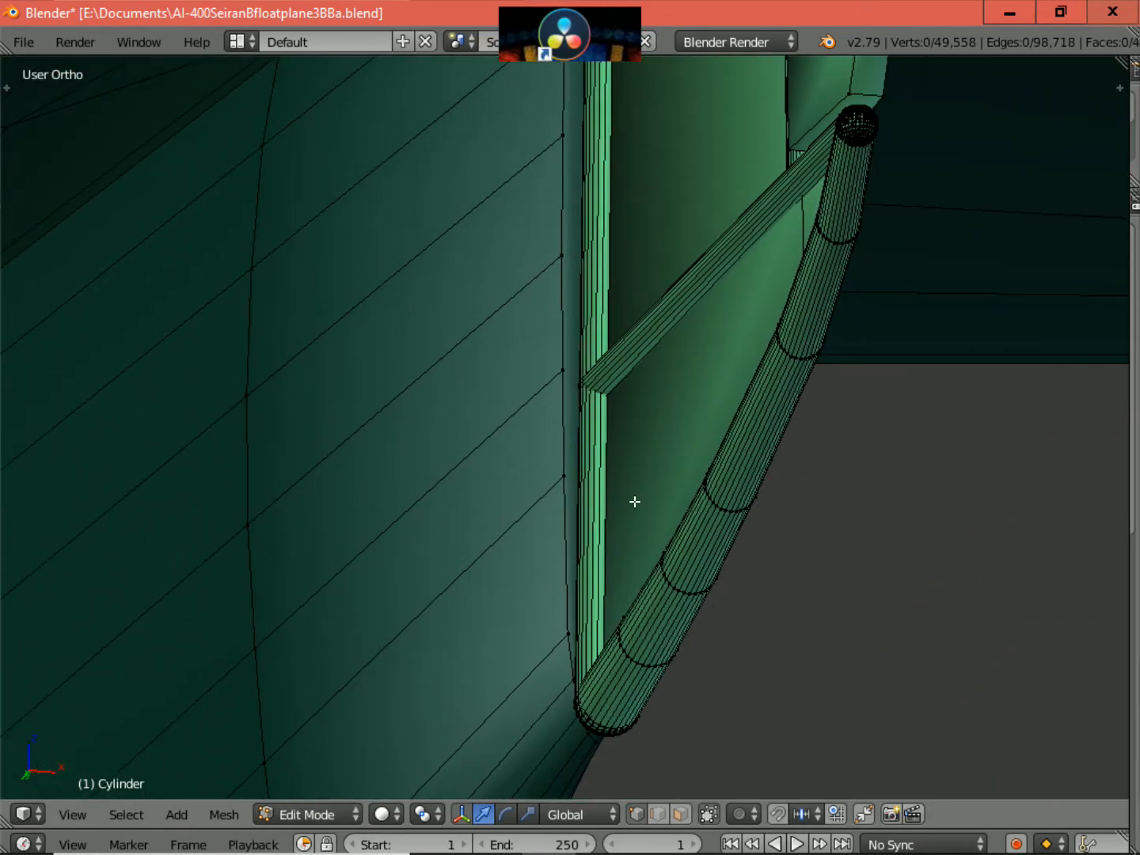
scroll(636, 503, "up", 3)
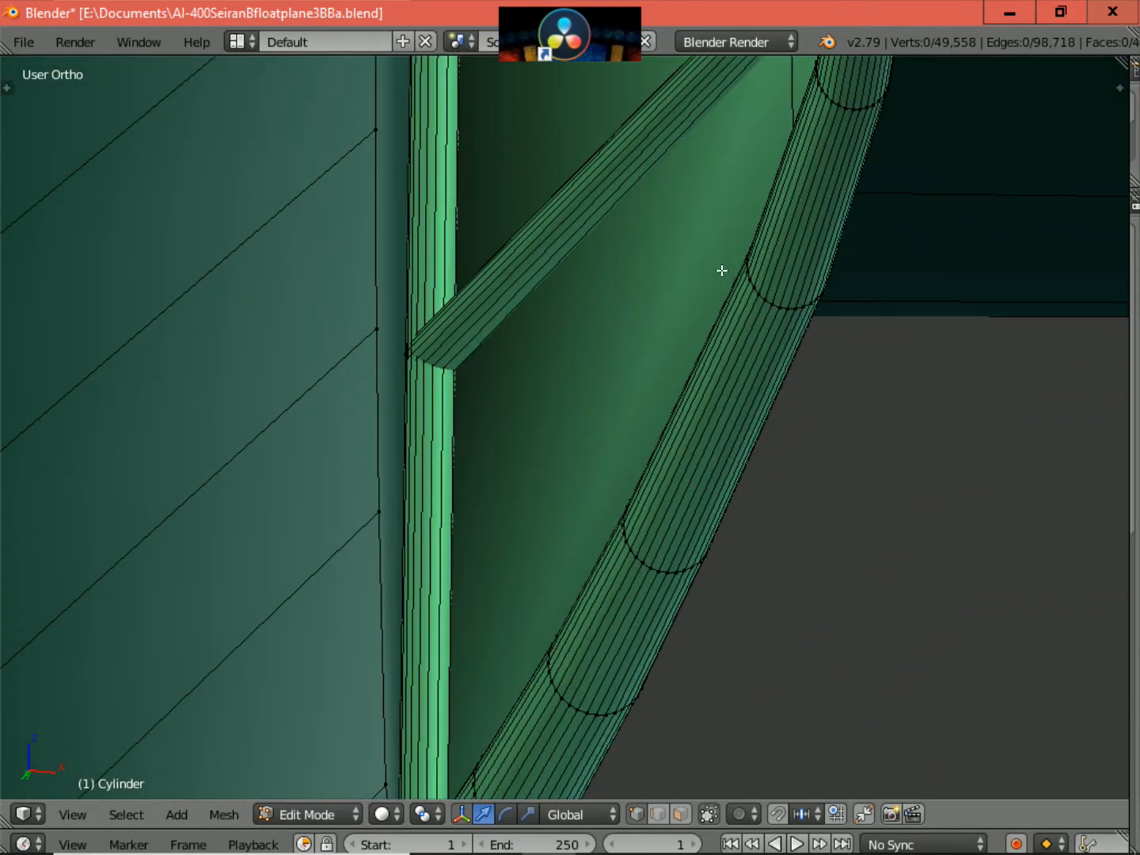
scroll(759, 272, "down", 5)
scroll(759, 276, "down", 4)
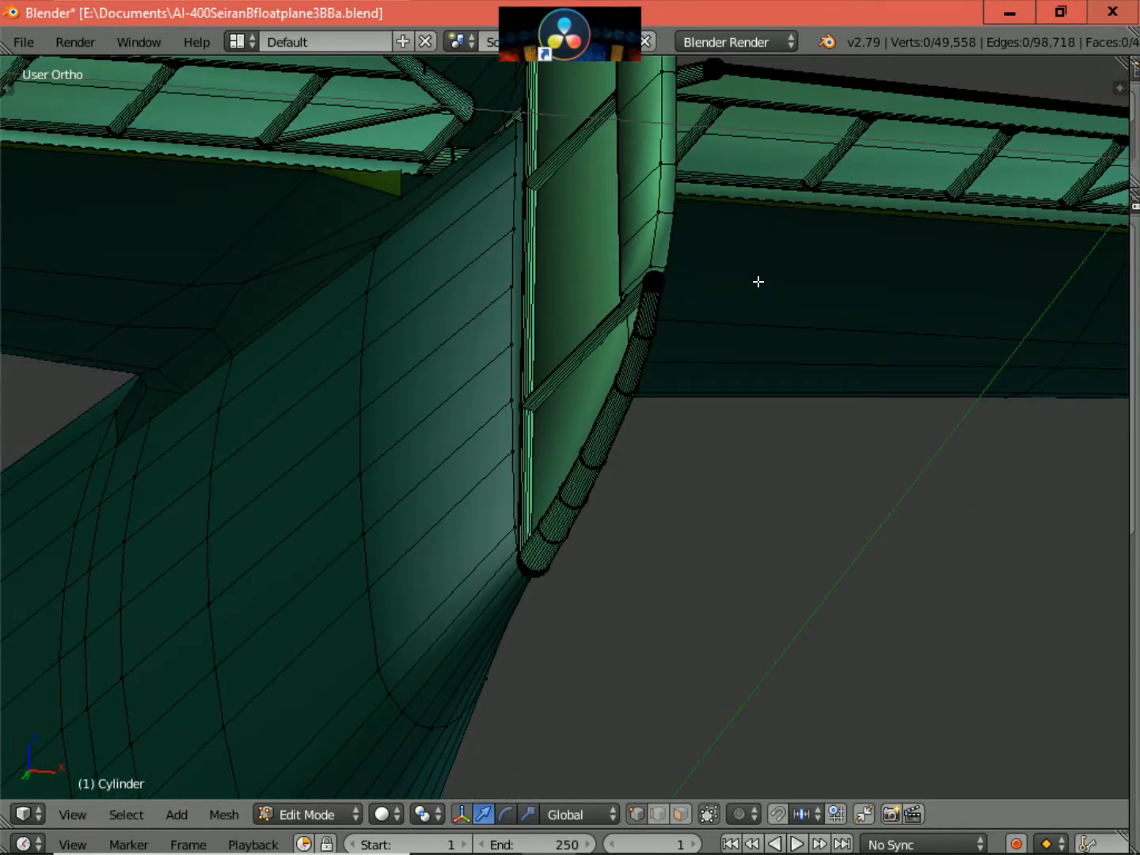
- Examine the complete aircraft's mesh from the side and in the top and right orthographic views
middle_click_drag(761, 295, 987, 381)
scroll(786, 337, "down", 2)
scroll(786, 336, "down", 1, "alt")
scroll(787, 335, "down", 5)
scroll(990, 381, "down", 4)
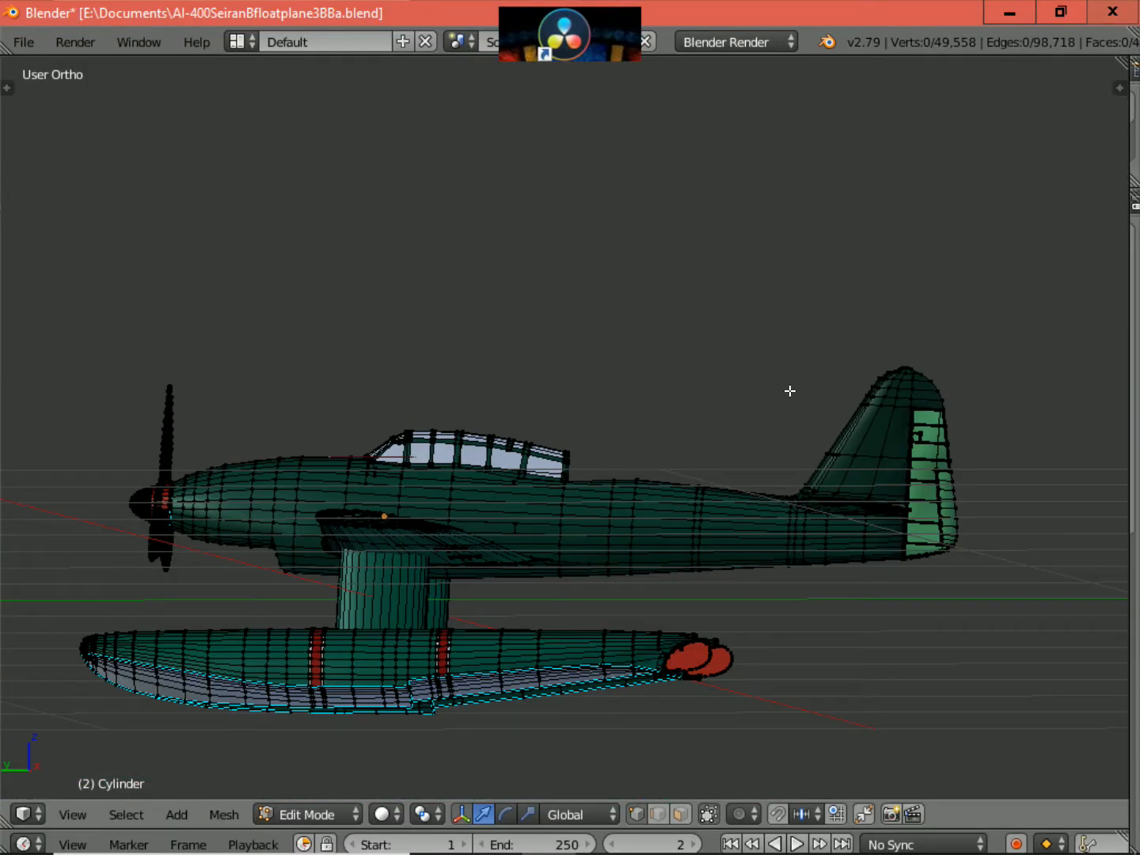
key("KP_7")
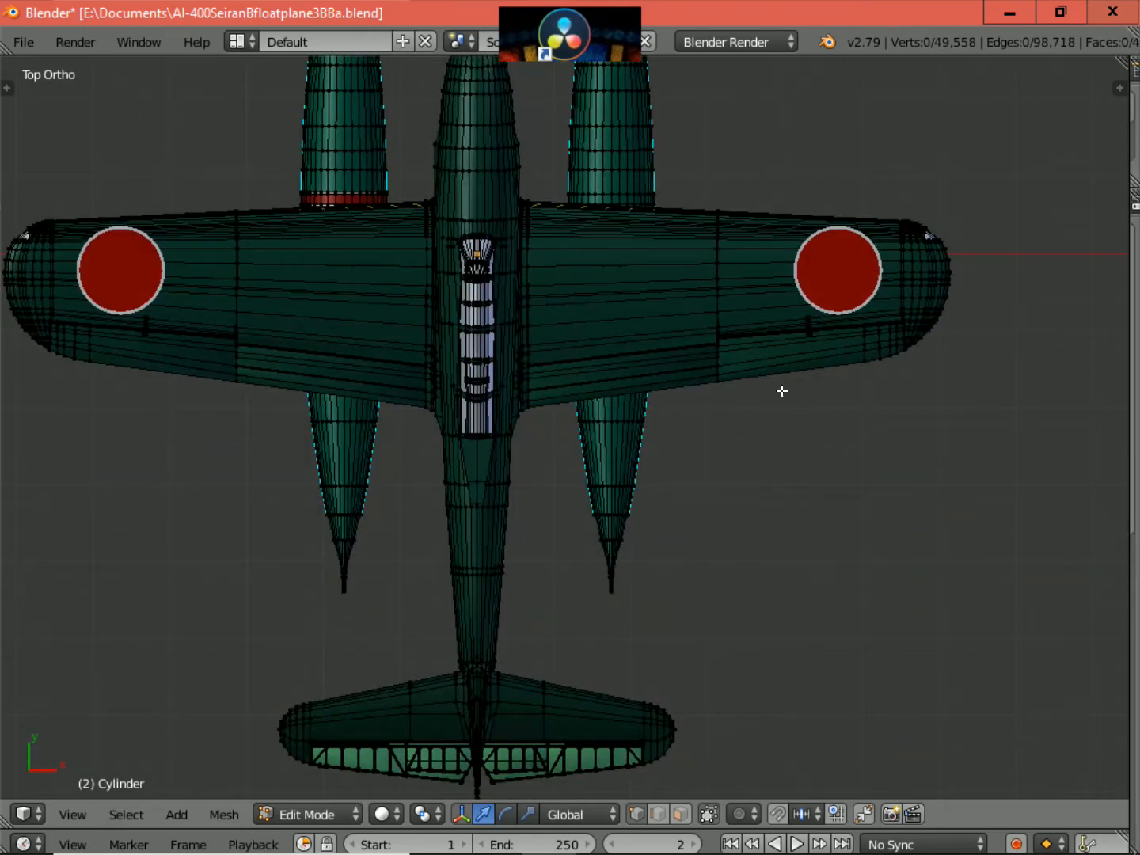
scroll(782, 390, "down", 2)
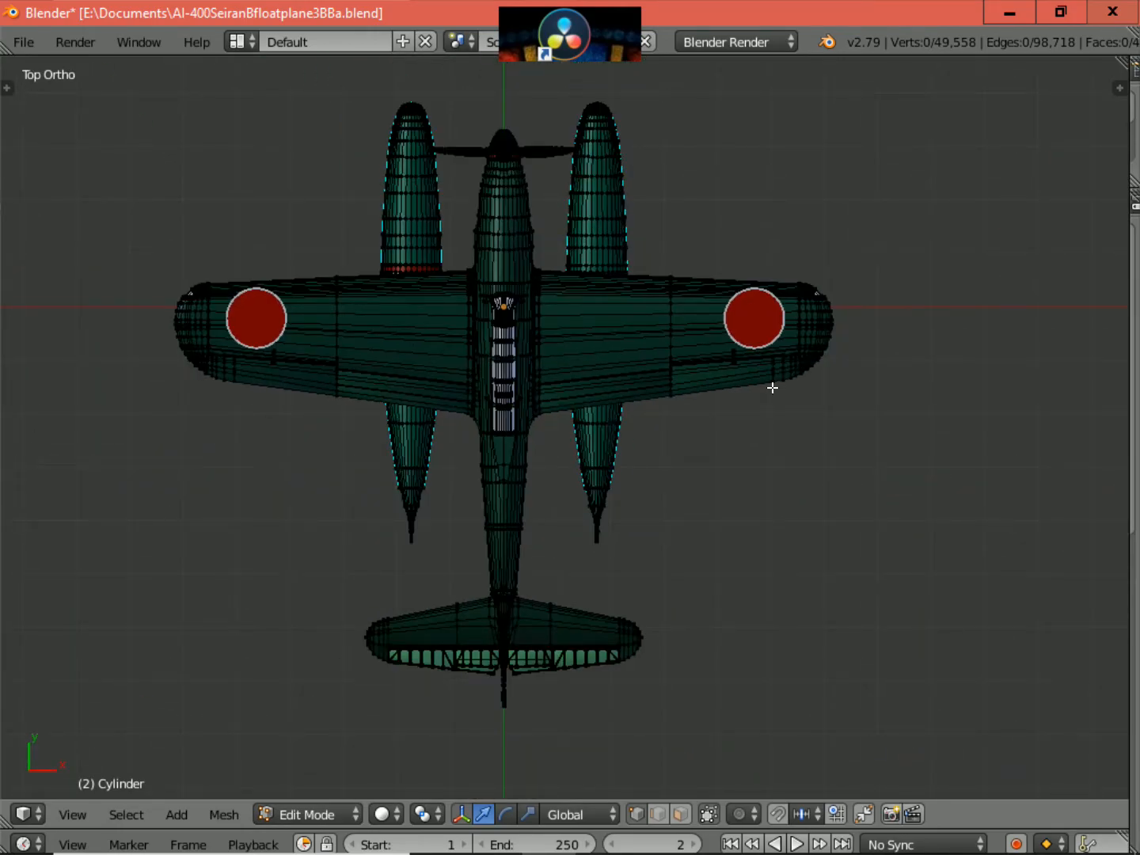
key("KP_3")
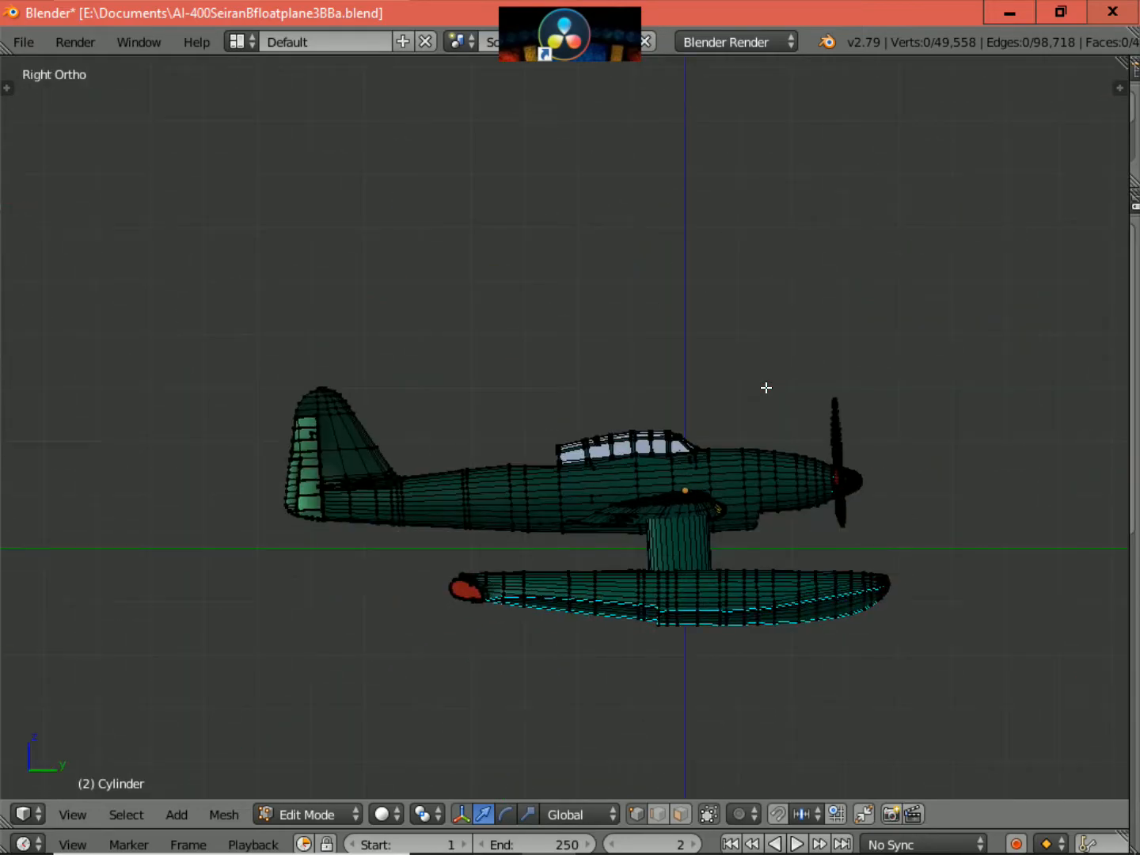
scroll(774, 400, "up", 1)
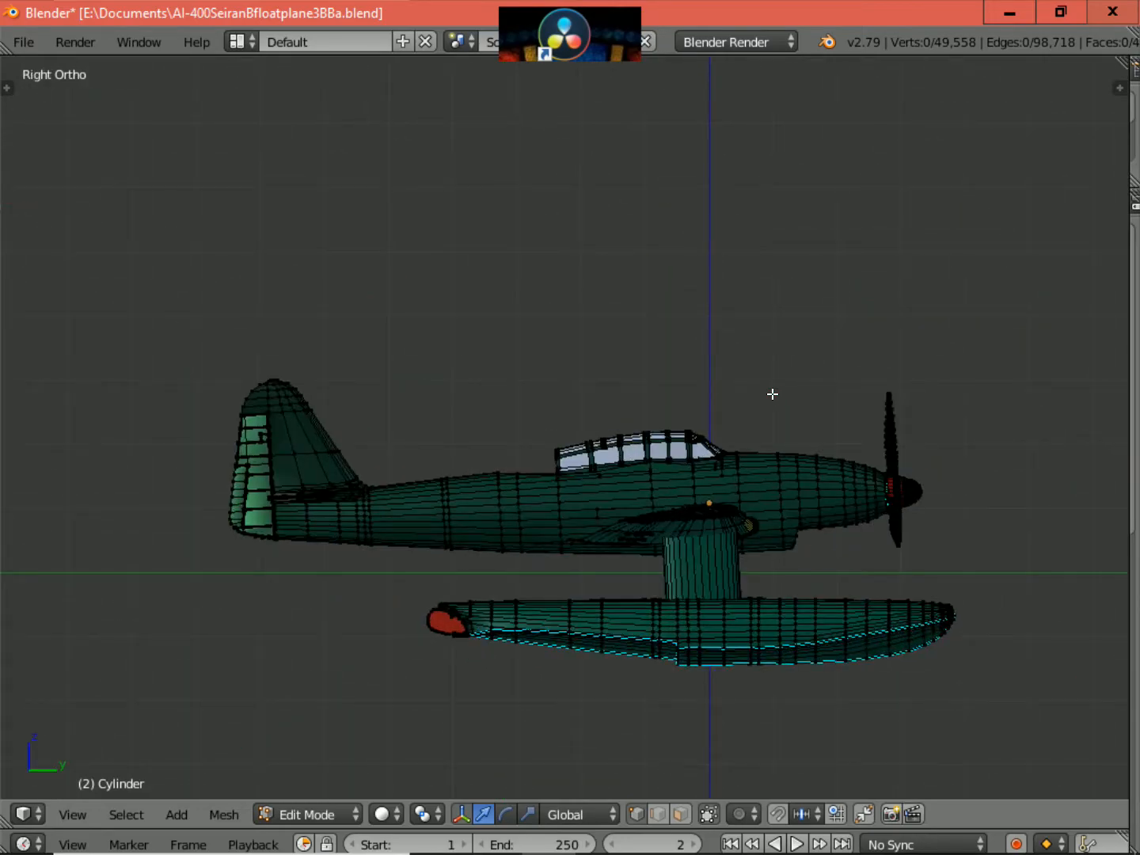
- Return the aircraft to Object Mode and select the small cube away from it instead
left_click(358, 814)
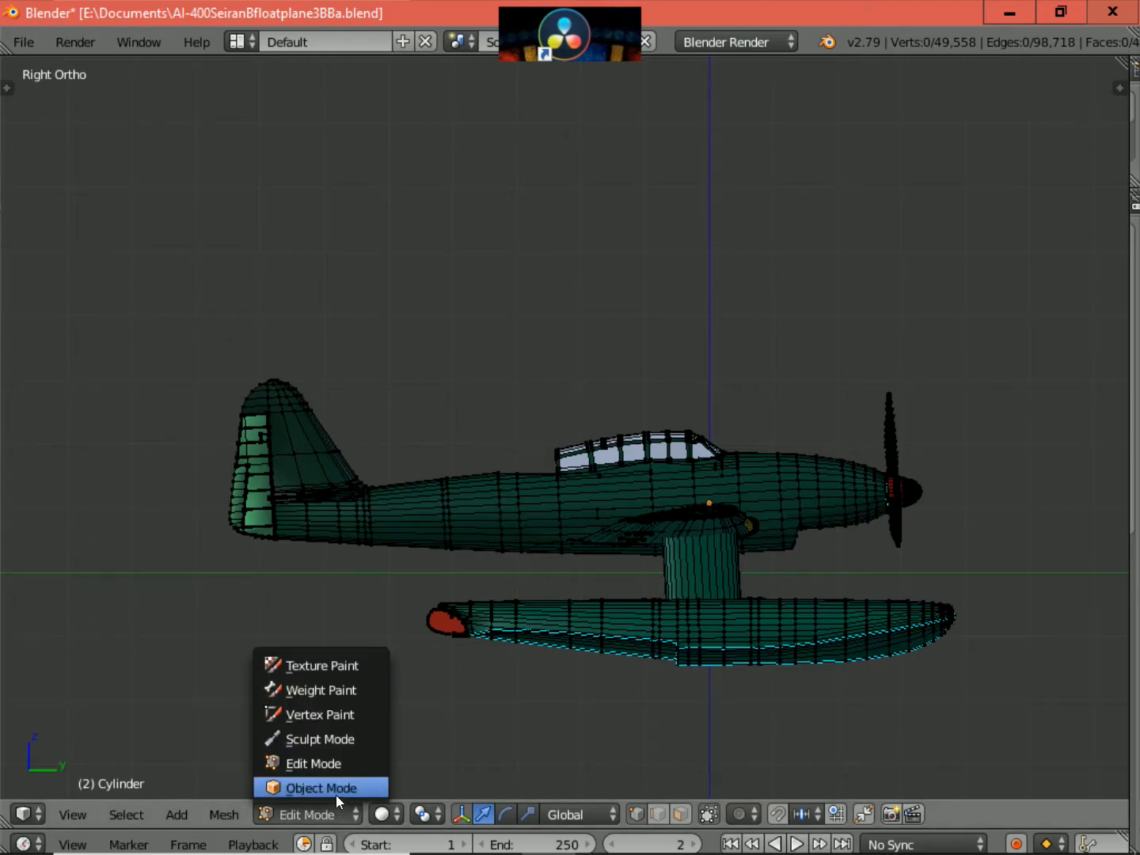
left_click(336, 792)
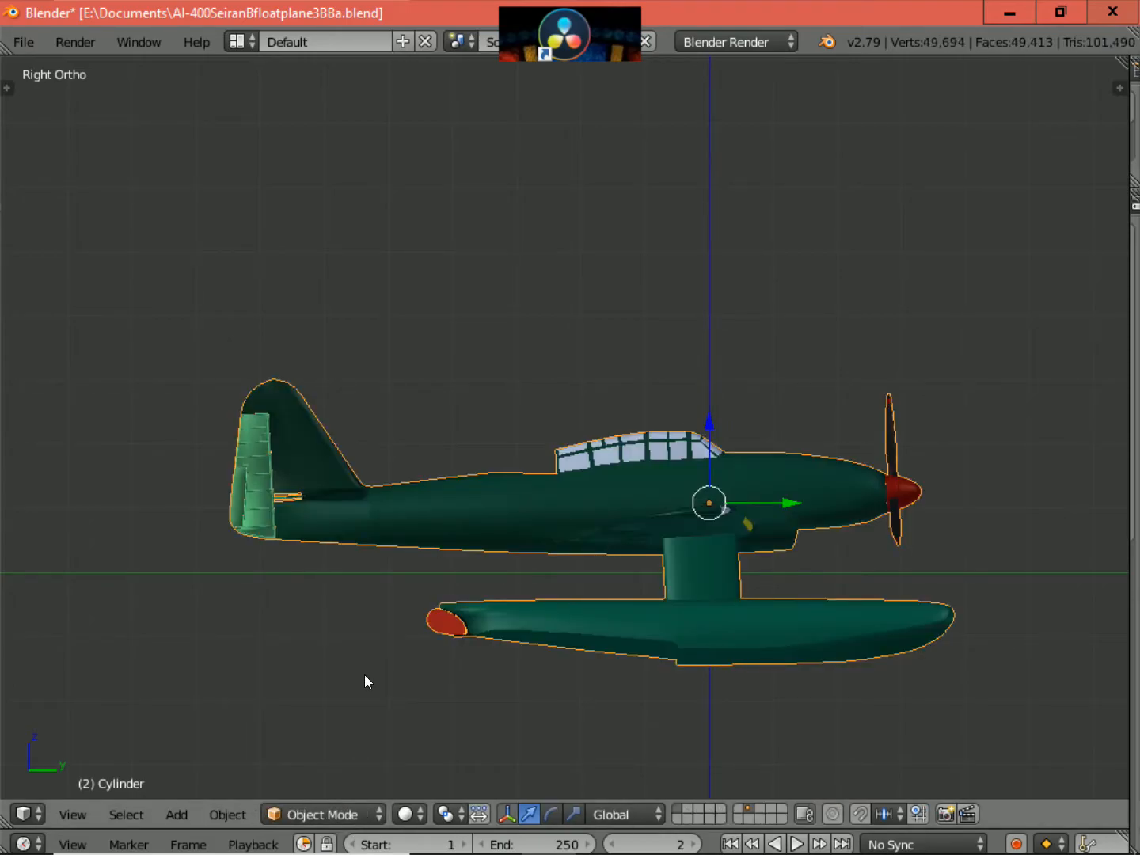
scroll(364, 674, "down", 12)
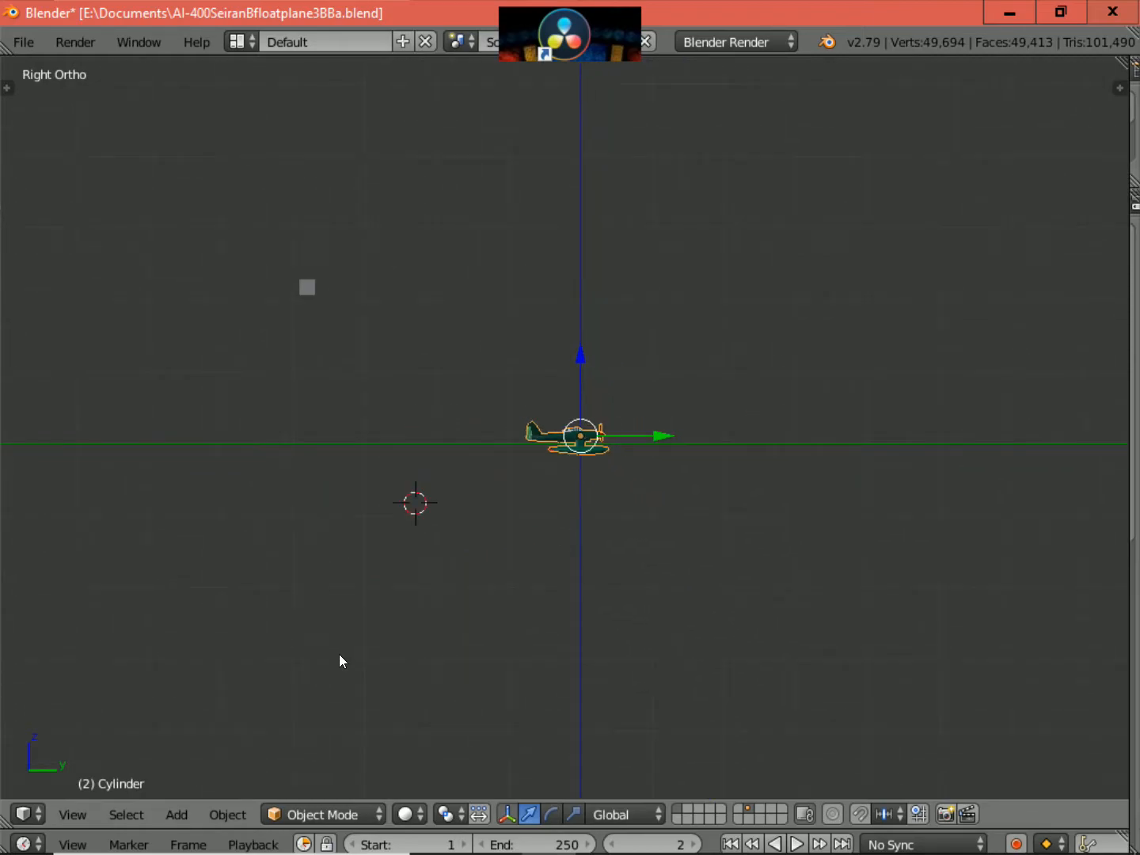
right_click(308, 289)
scroll(530, 404, "up", 8)
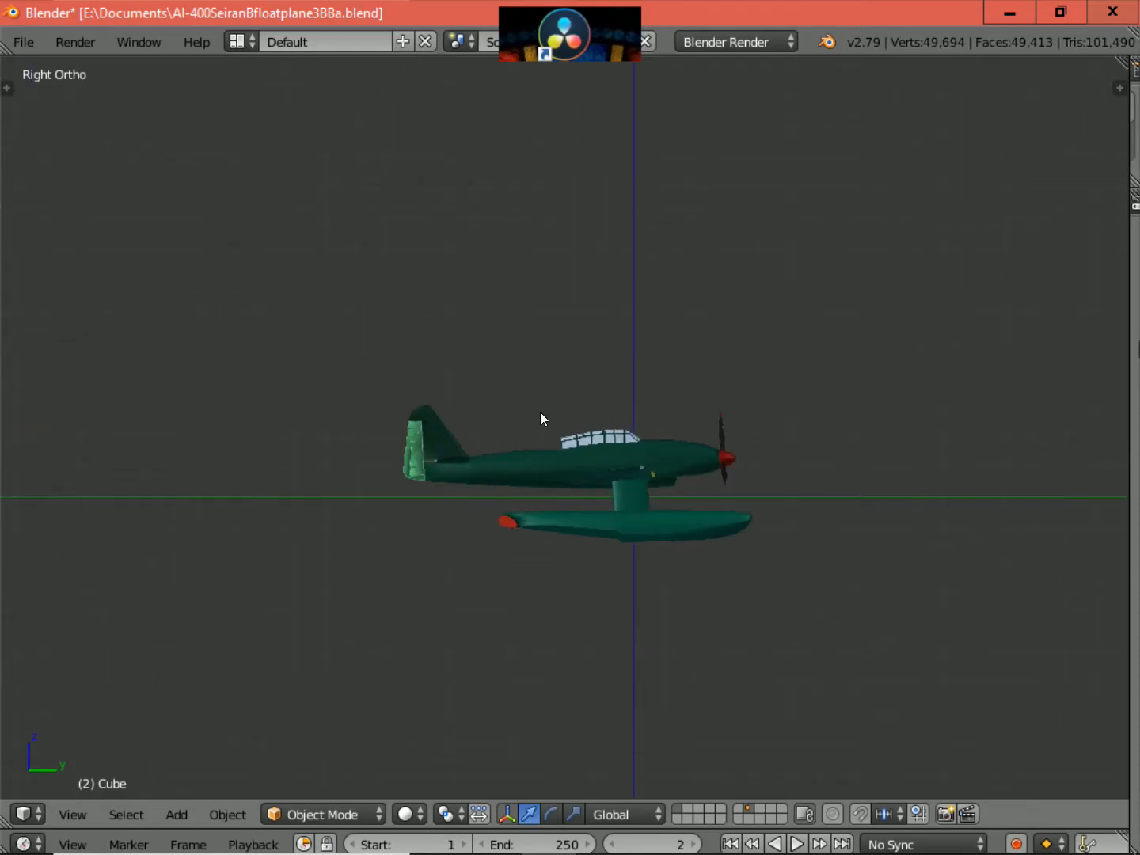
- Examine the shaded Seiran's tail, fuselage and floats from the right side and while orbiting to the opposite side
scroll(540, 412, "up", 5)
scroll(536, 409, "up", 2)
scroll(535, 414, "down", 2)
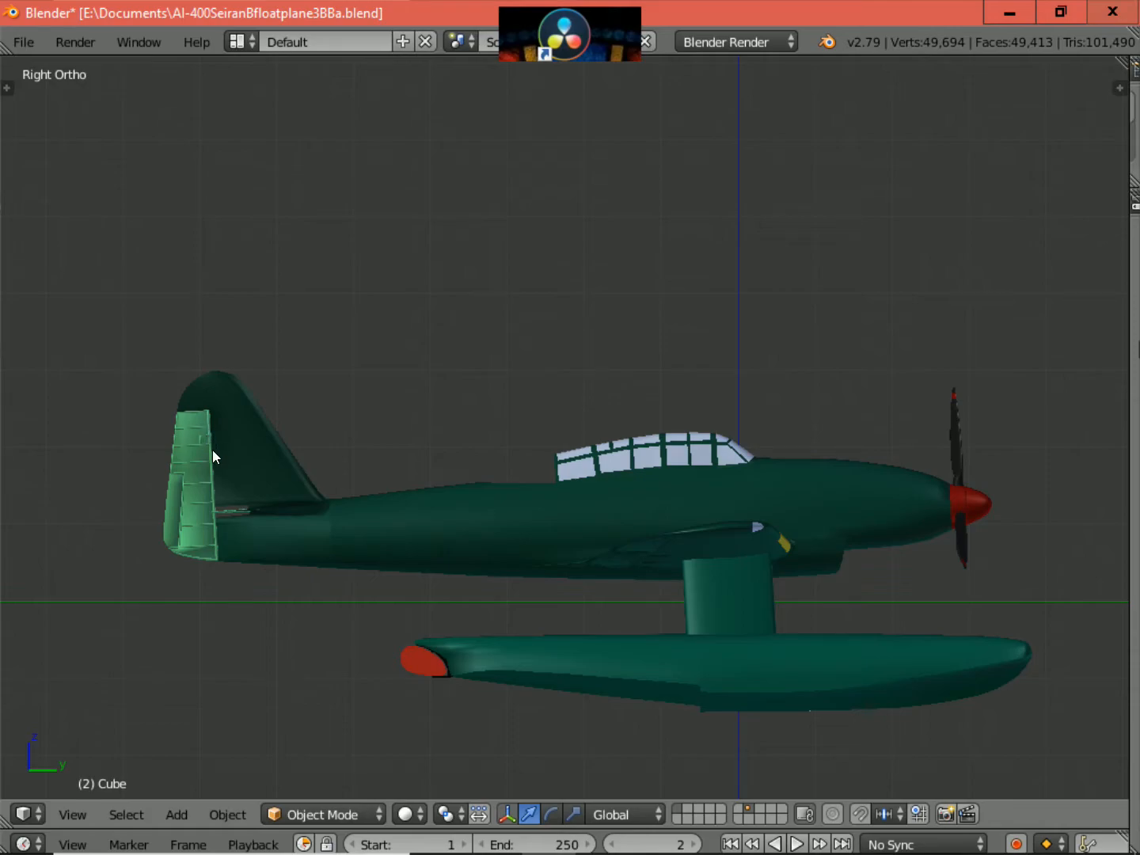
scroll(210, 449, "down", 1)
middle_click_drag(639, 517, 769, 565)
middle_click_drag(457, 564, 616, 480)
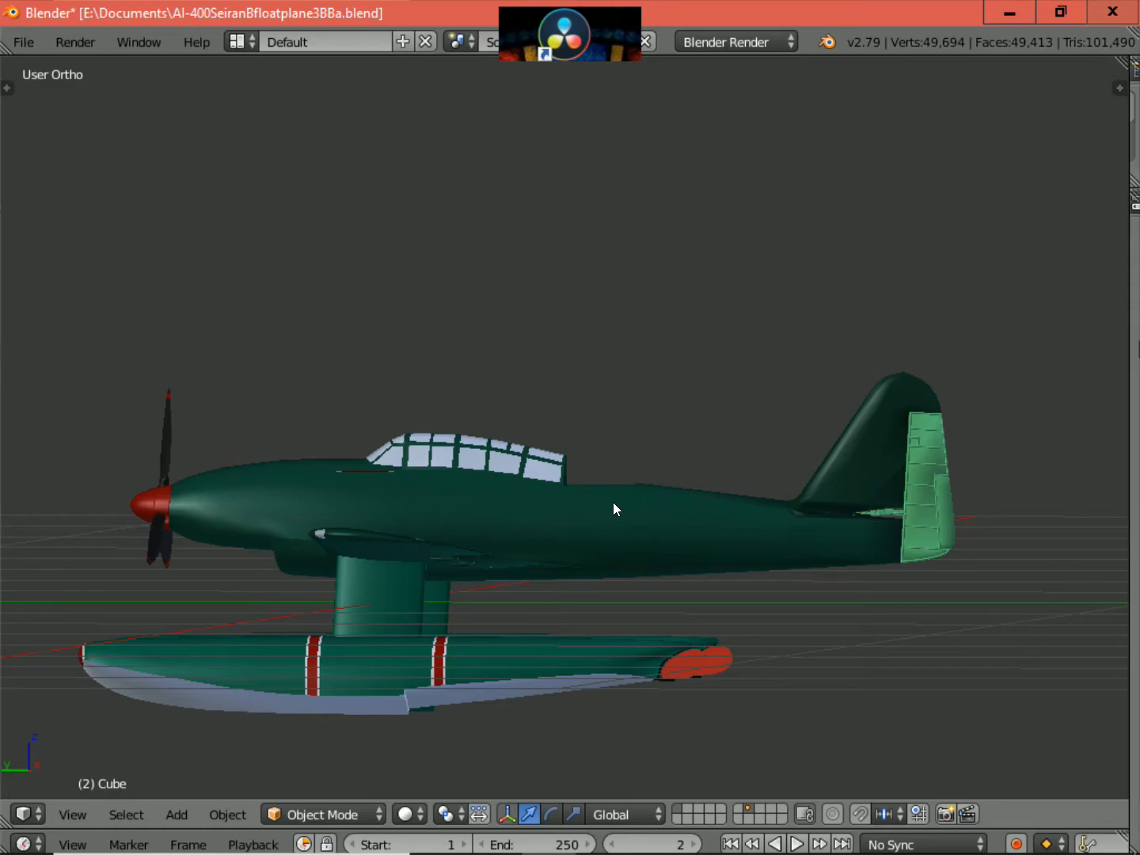
key("ctrl+KP_3")
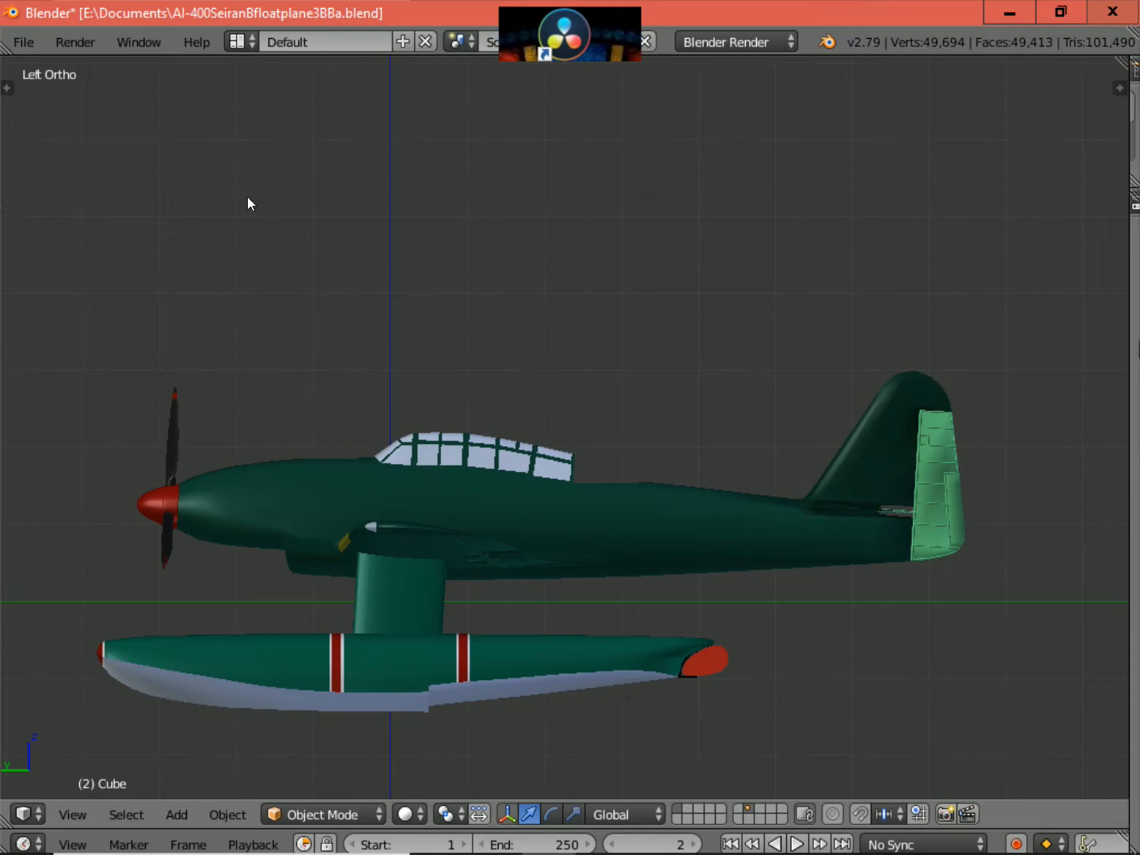
scroll(232, 204, "down", 1)
scroll(233, 210, "up", 1)
scroll(885, 204, "down", 1)
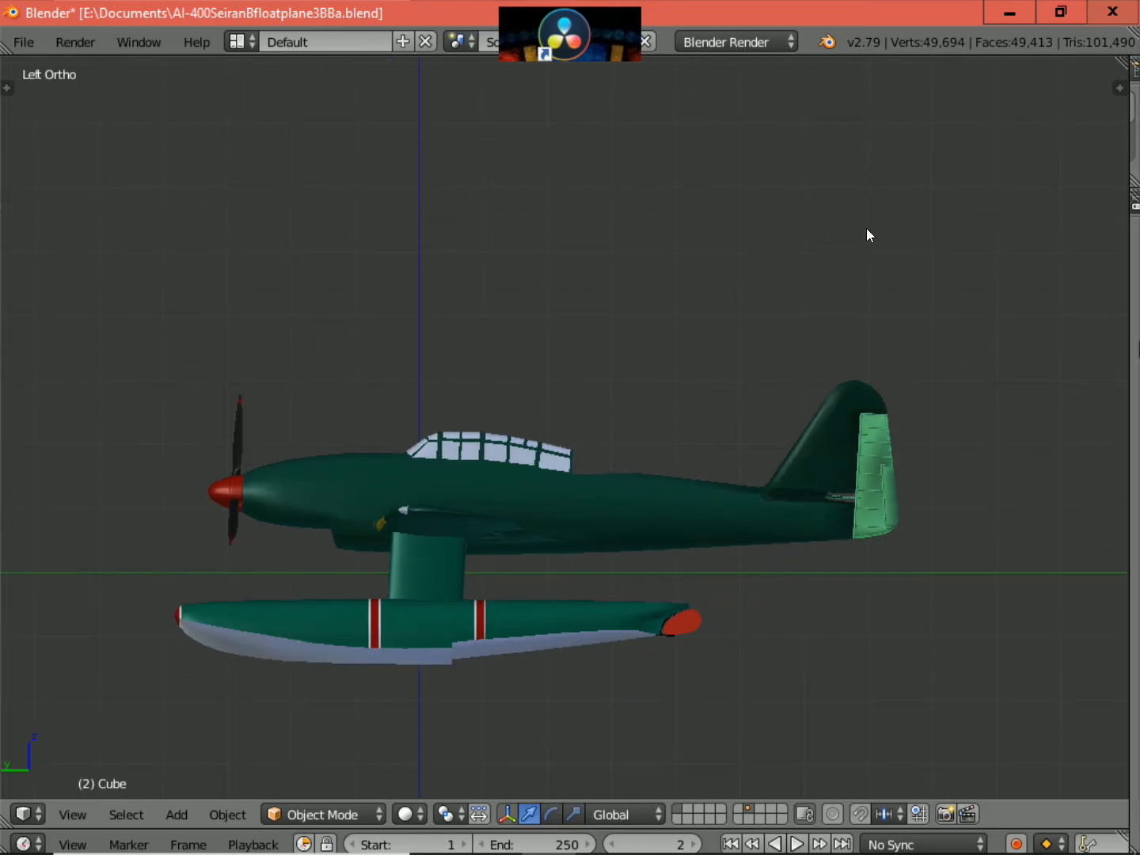
scroll(864, 227, "up", 2)
scroll(515, 271, "down", 1)
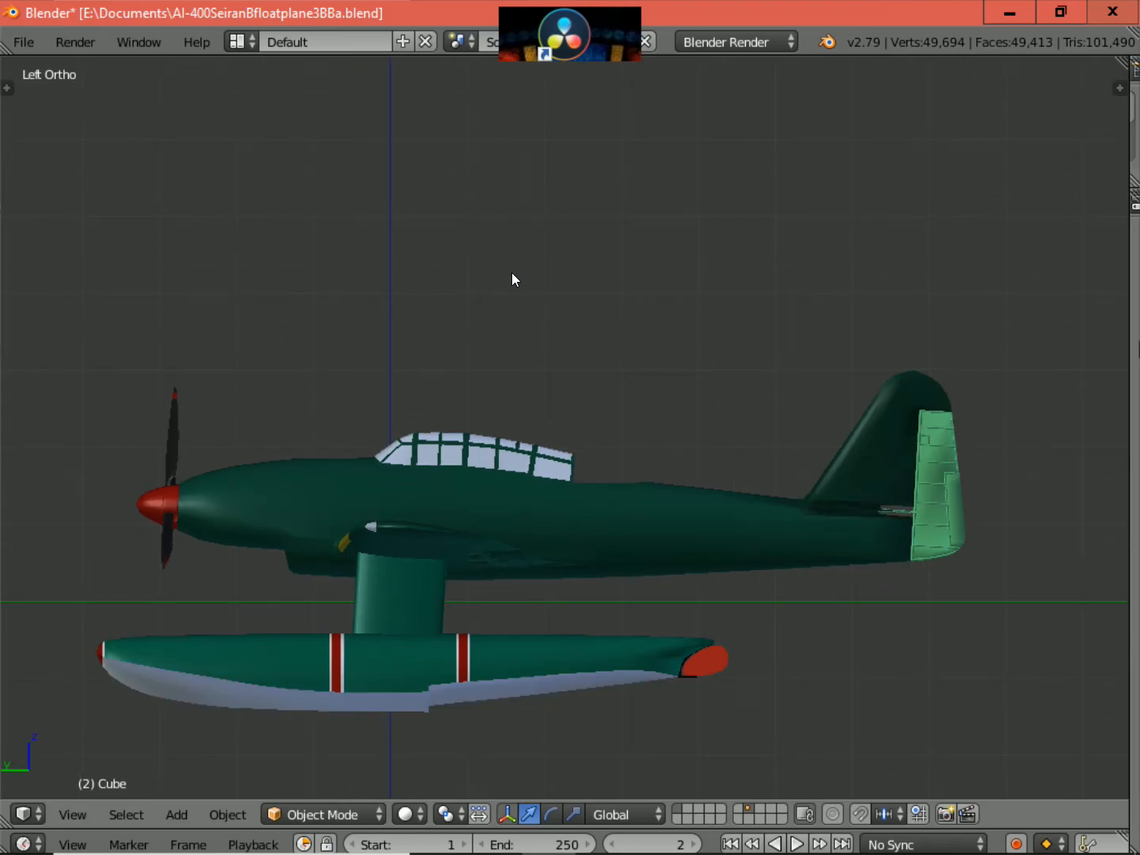
scroll(509, 274, "down", 3)
scroll(510, 281, "up", 2)
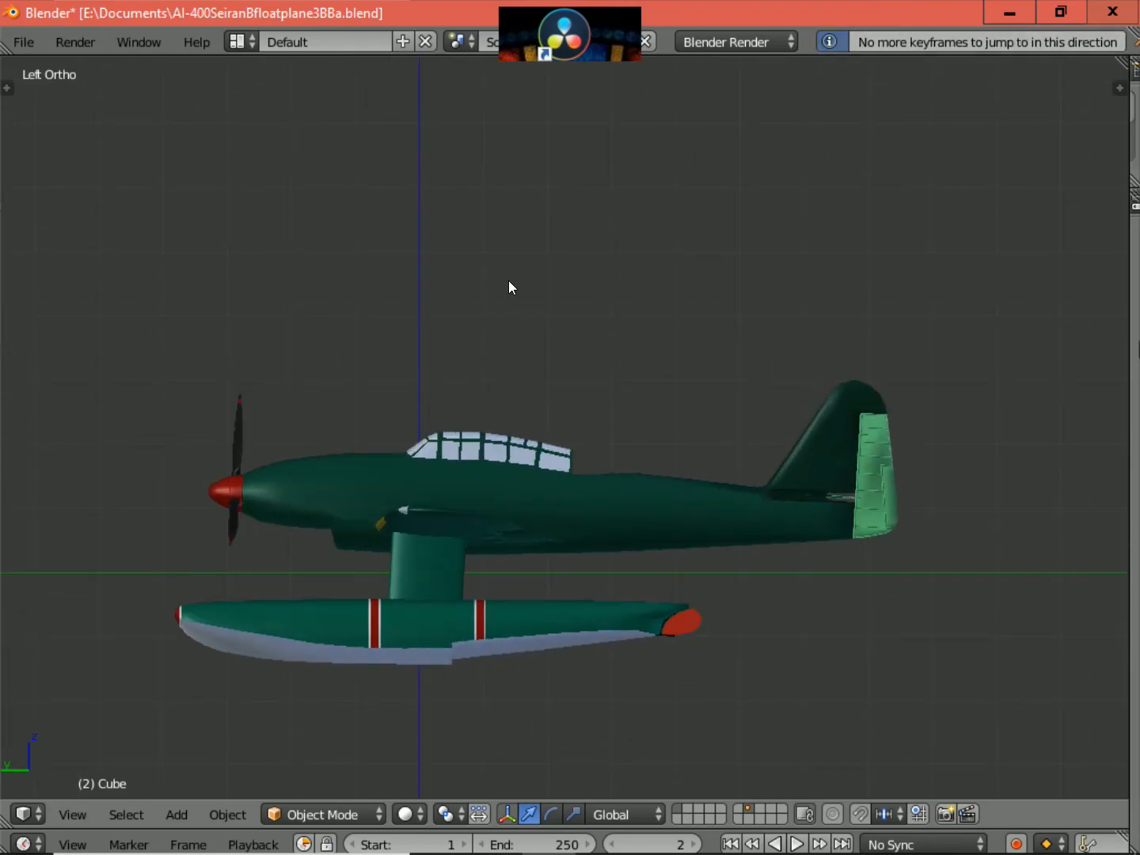
scroll(505, 277, "down", 4, "shift")
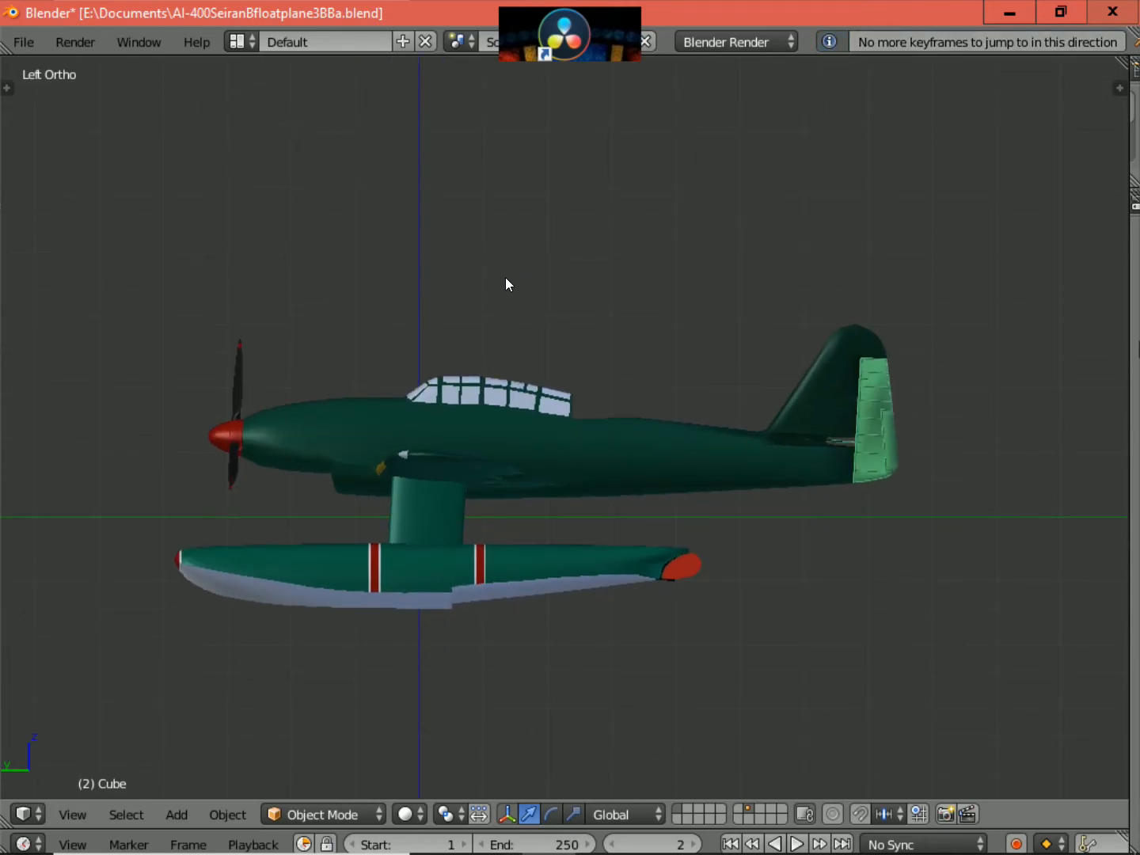
scroll(505, 279, "up", 1)
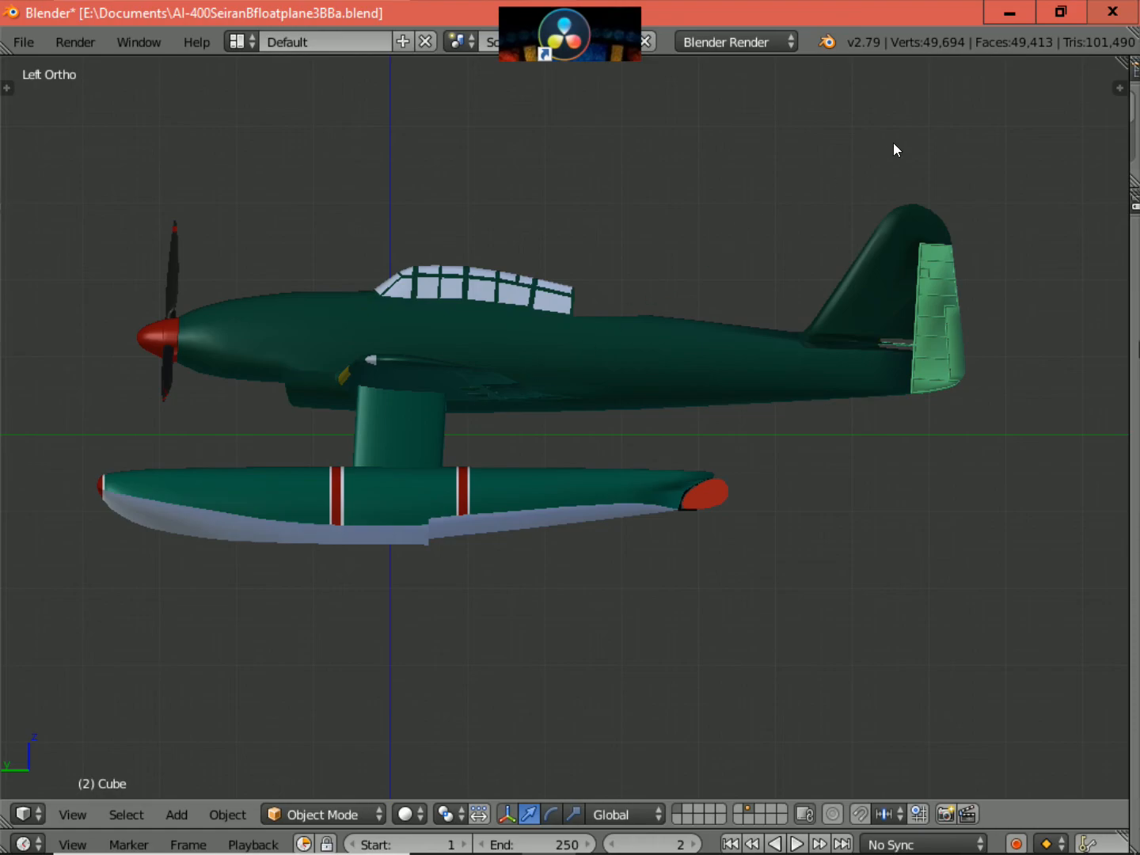
left_click(1009, 16)
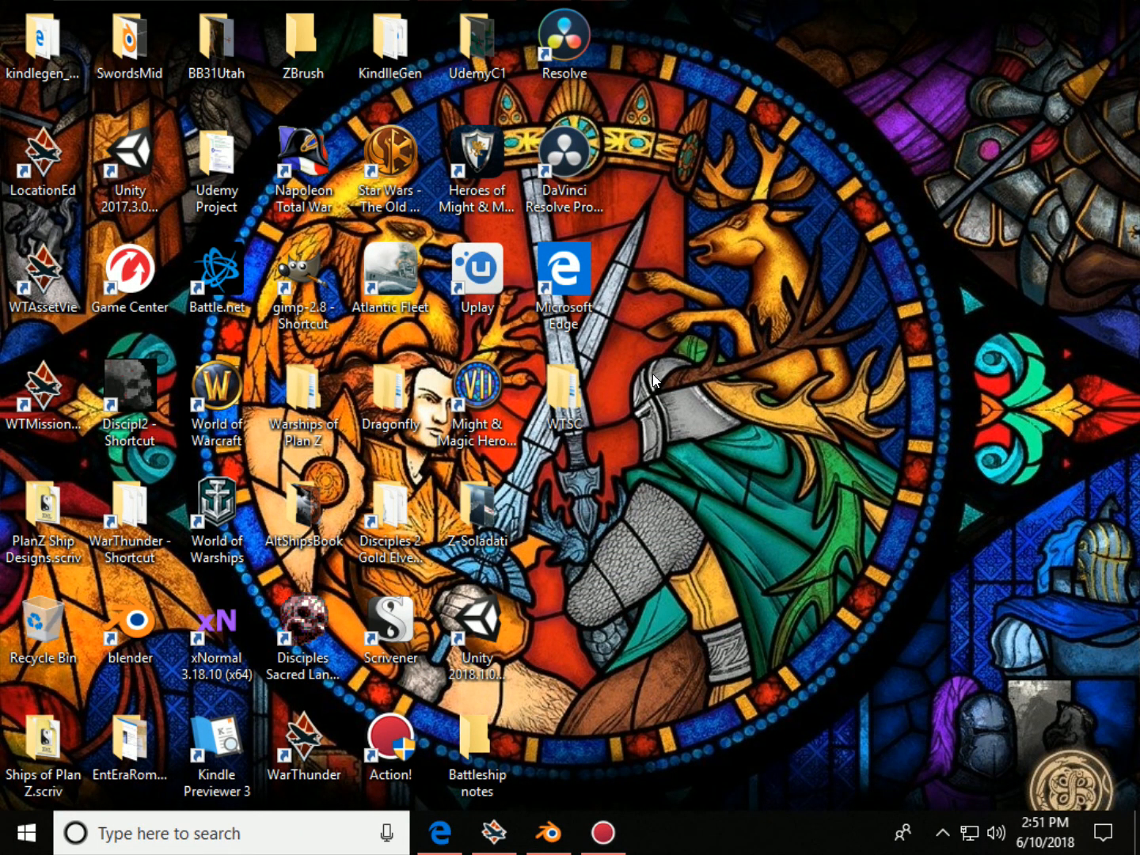